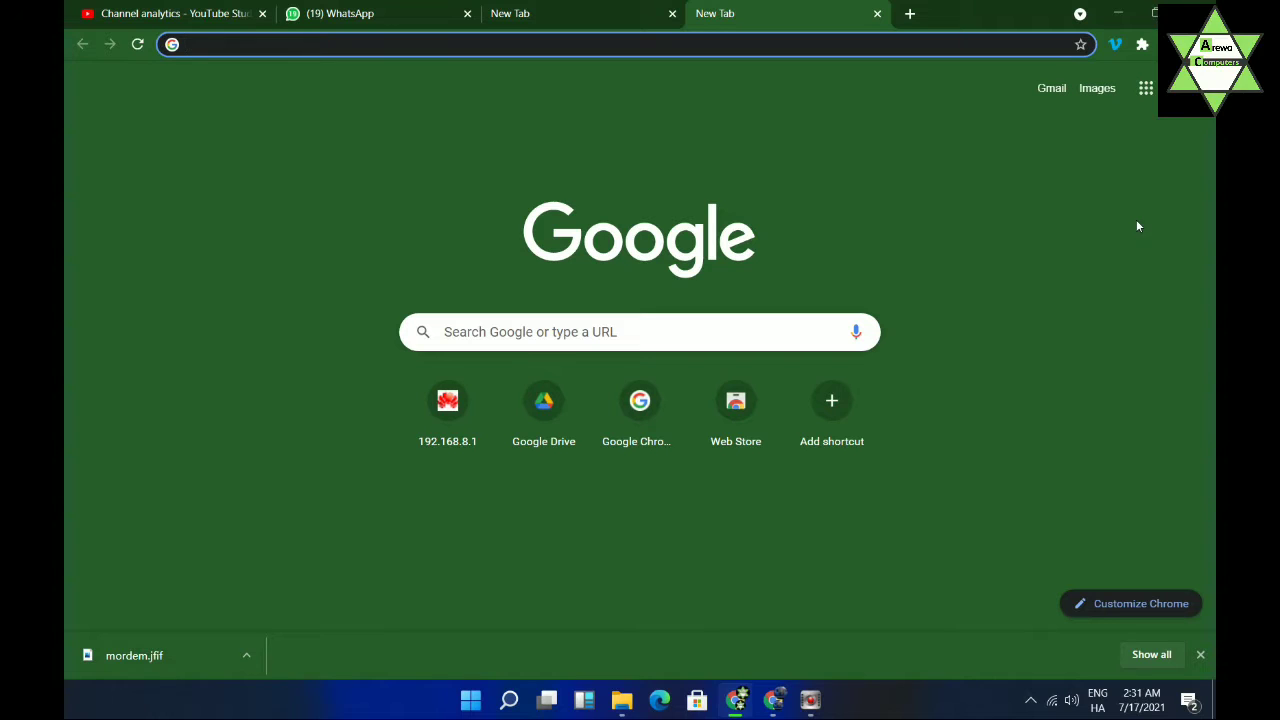
# - Open YouTube from the Google apps and go to the channel's YouTube Studio
pyautogui.click(1146, 88)
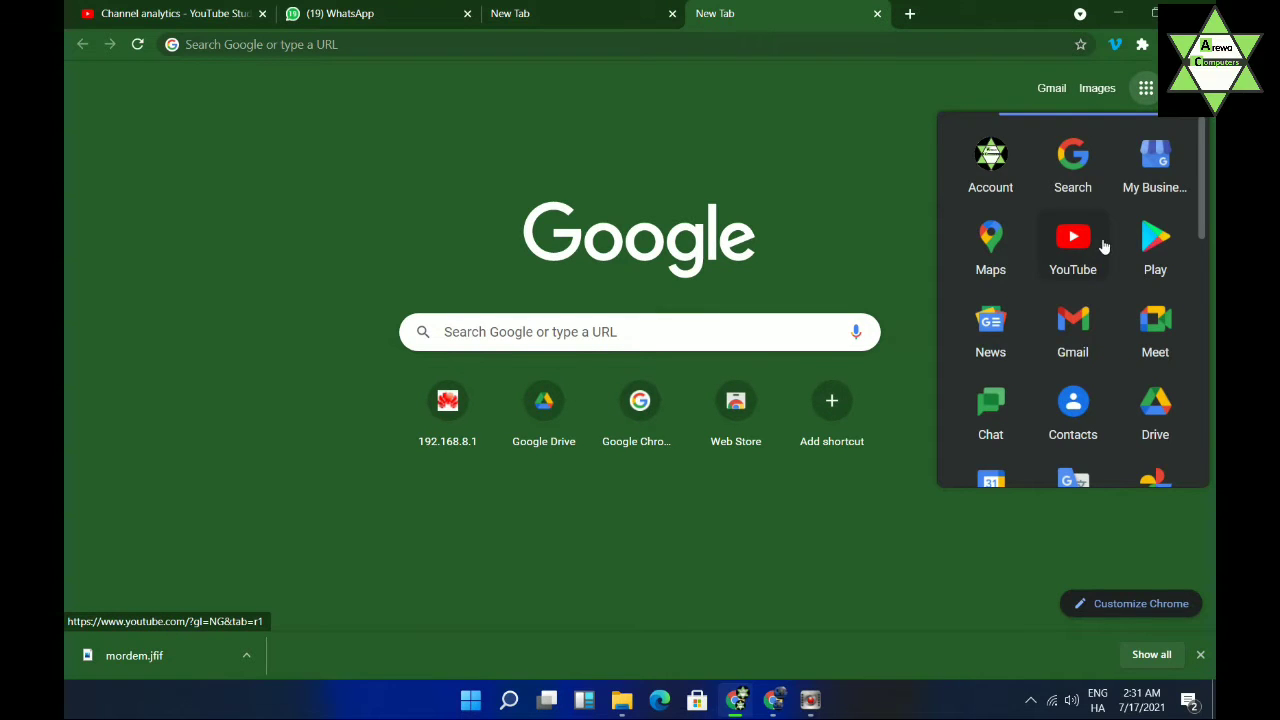
pyautogui.click(1092, 247)
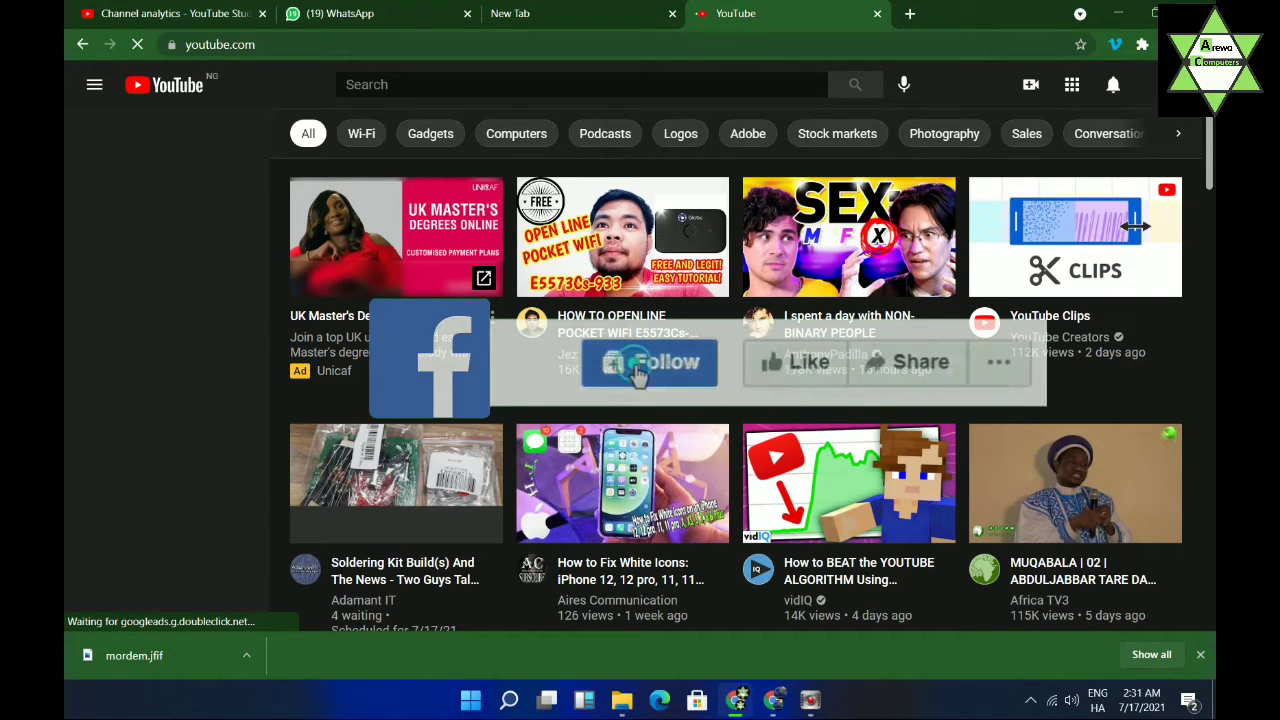
pyautogui.click(1170, 44)
pyautogui.click(1000, 62)
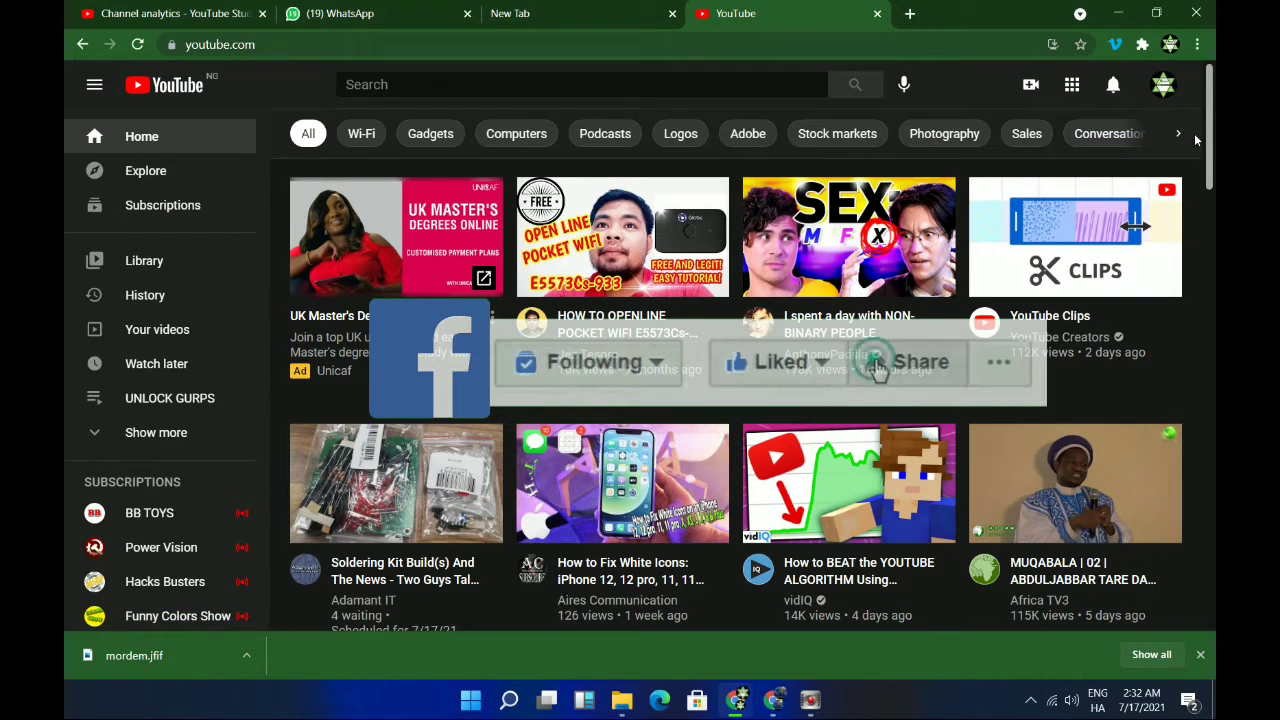
pyautogui.scroll(-1, 1172, 160)
pyautogui.scroll(1, 1172, 160)
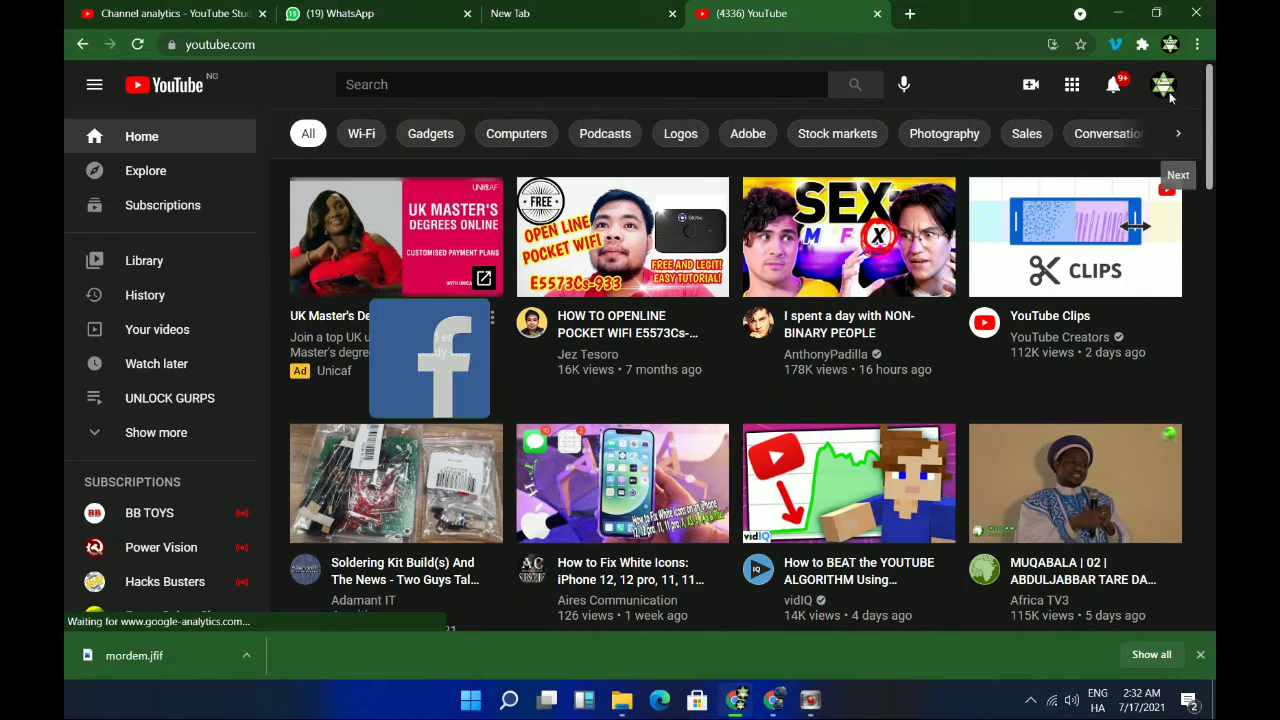
pyautogui.click(1113, 84)
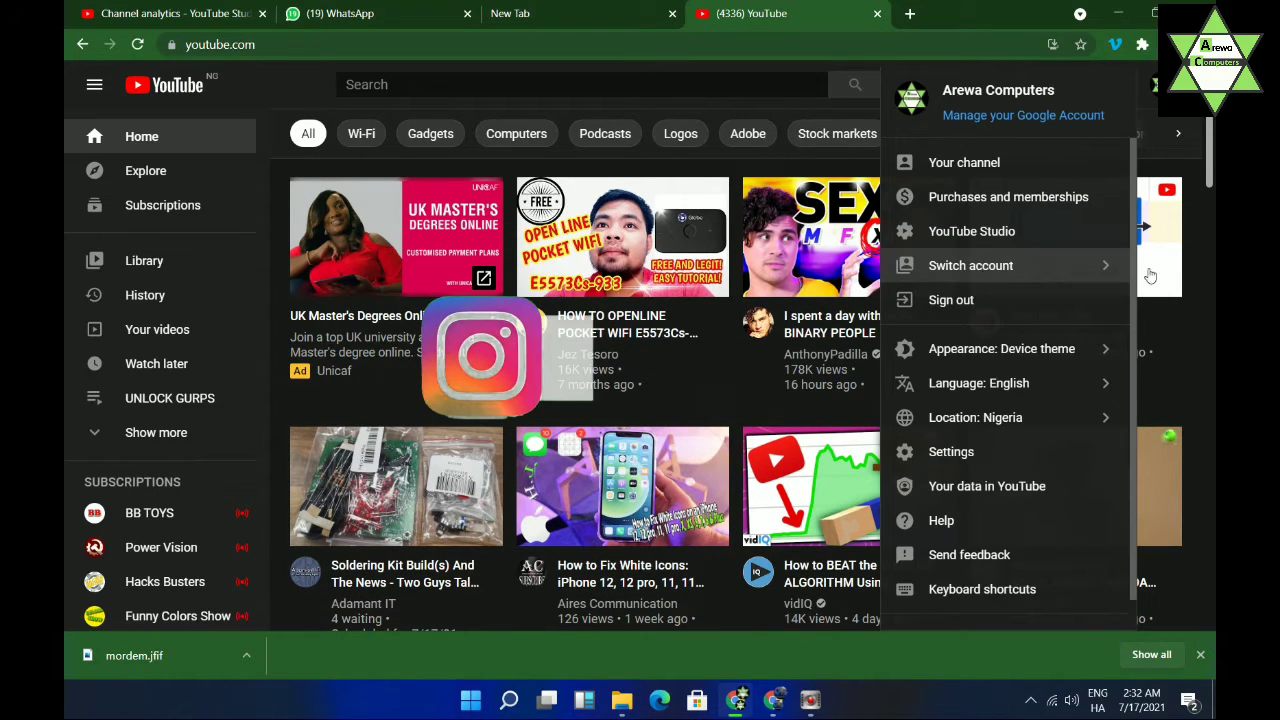
pyautogui.click(1016, 232)
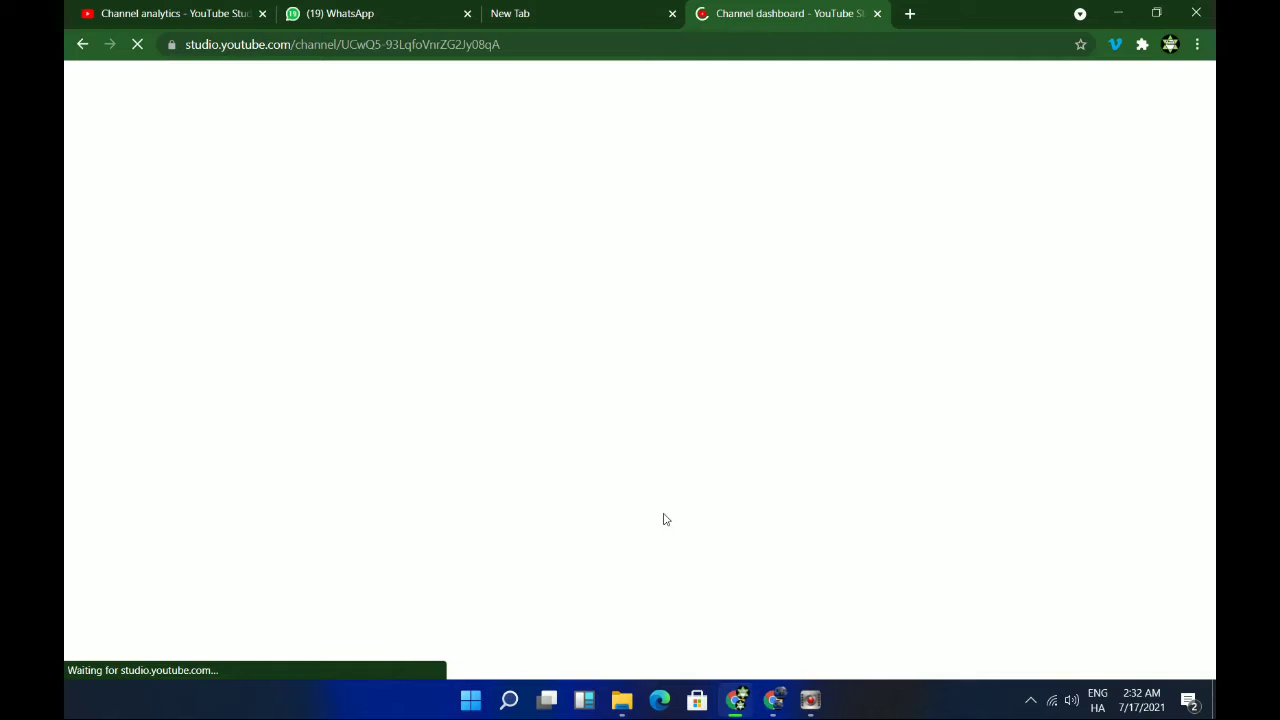
# - Switch to the already open draft upload about unlocking the Spectranet modem and review its title and details
pyautogui.click(190, 14)
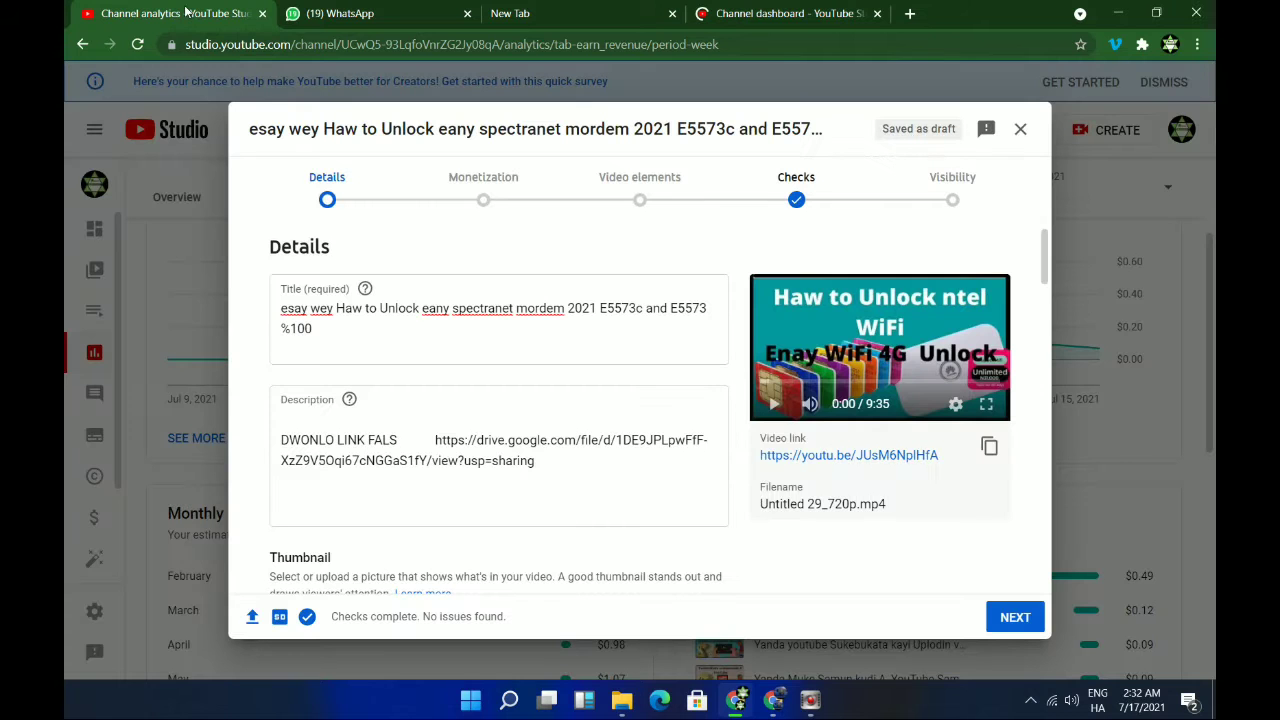
pyautogui.scroll(-3, 400, 280)
pyautogui.scroll(3, 375, 309)
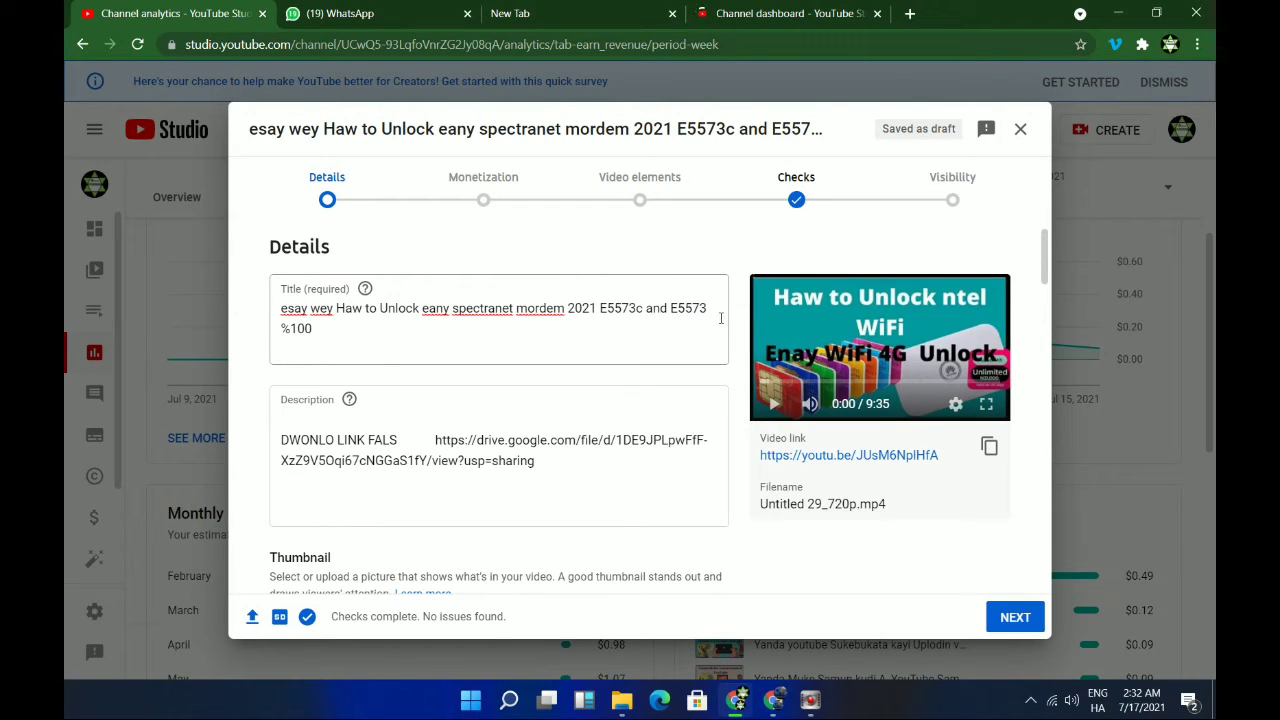
pyautogui.moveTo(720, 318); pyautogui.dragTo(335, 325)
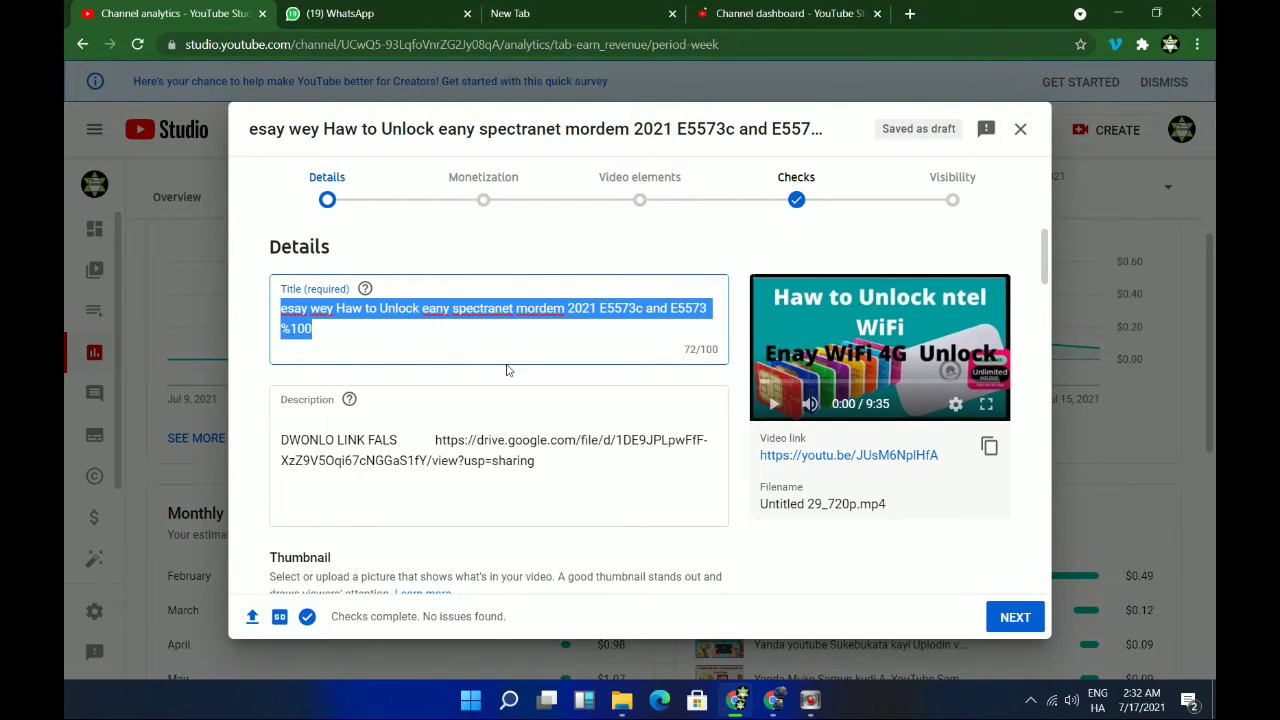
pyautogui.click(422, 336)
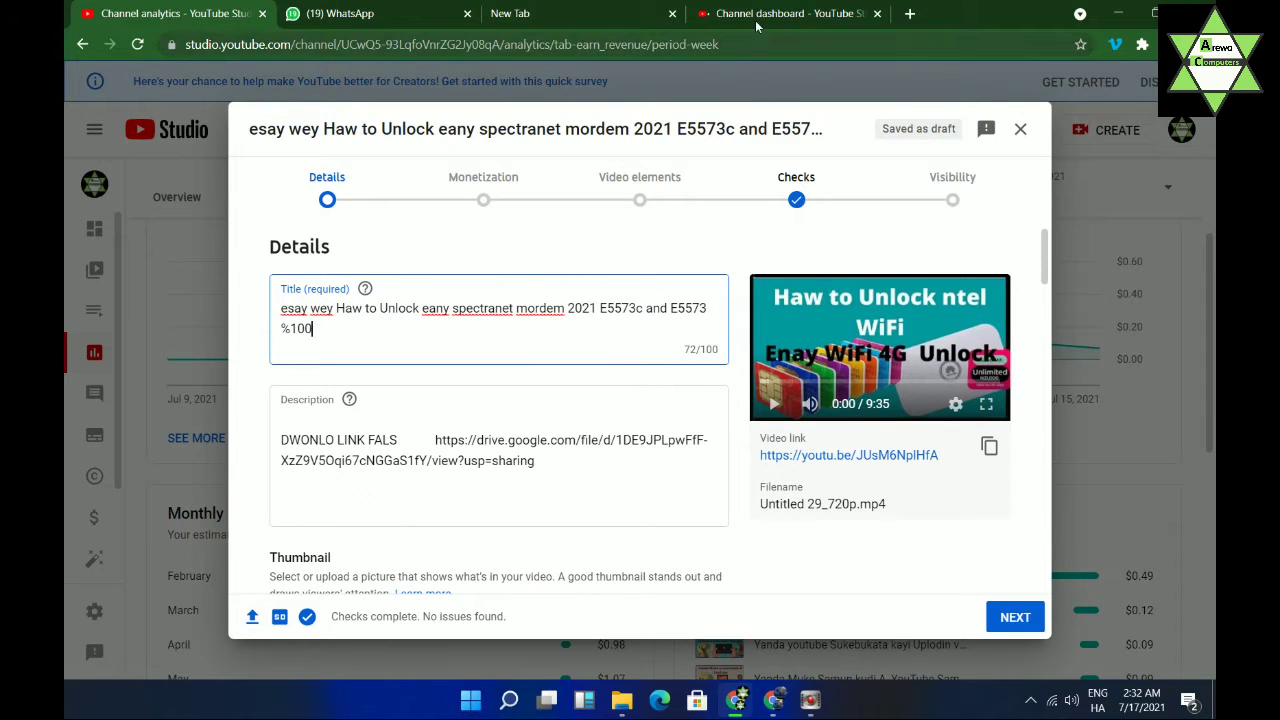
pyautogui.click(762, 16)
pyautogui.click(235, 13)
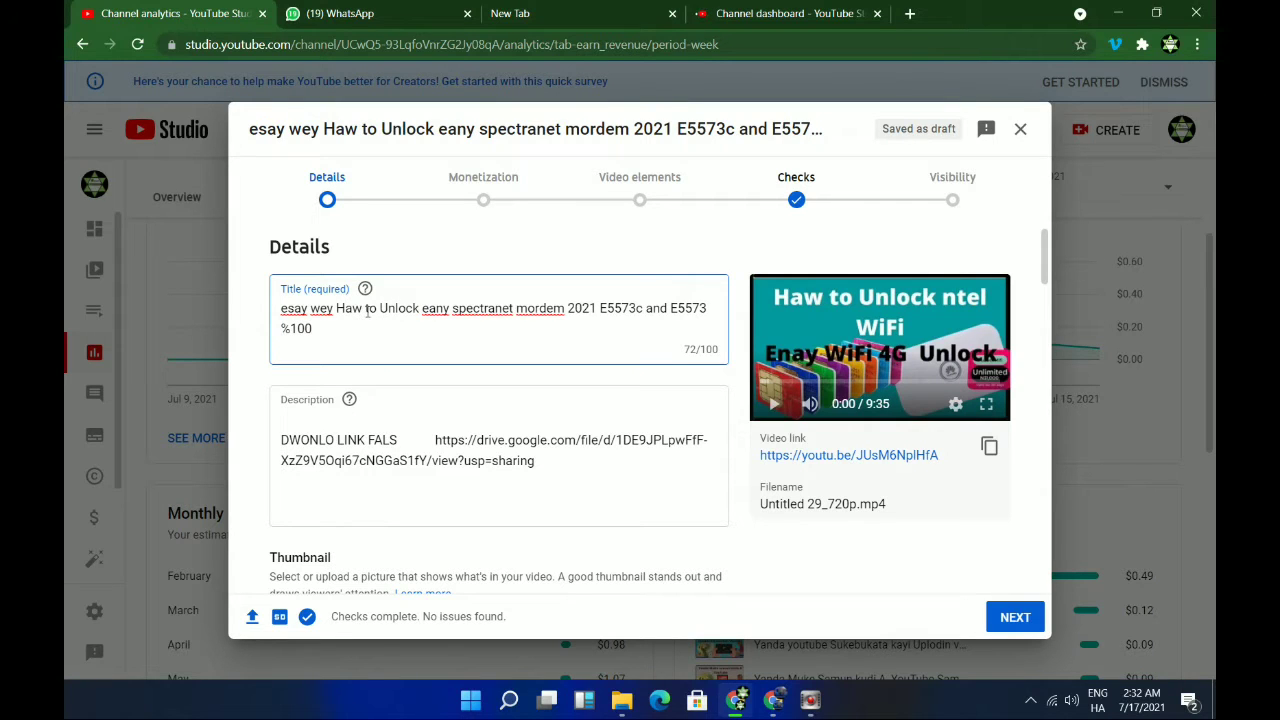
# - Try to copy the title words "to Unlock eany spectranet" into the video description
pyautogui.moveTo(366, 310); pyautogui.dragTo(519, 321)
pyautogui.rightClick(492, 310)
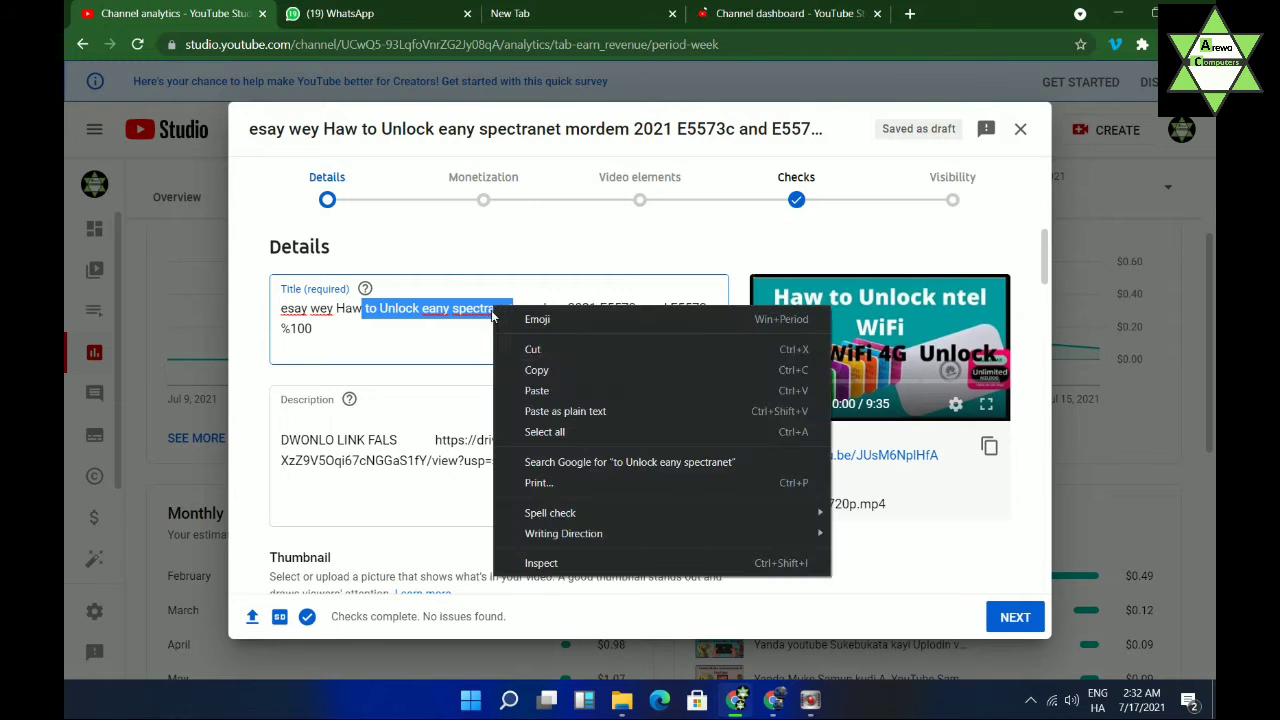
pyautogui.click(558, 370)
pyautogui.scroll(-5, 497, 420)
pyautogui.scroll(5, 497, 420)
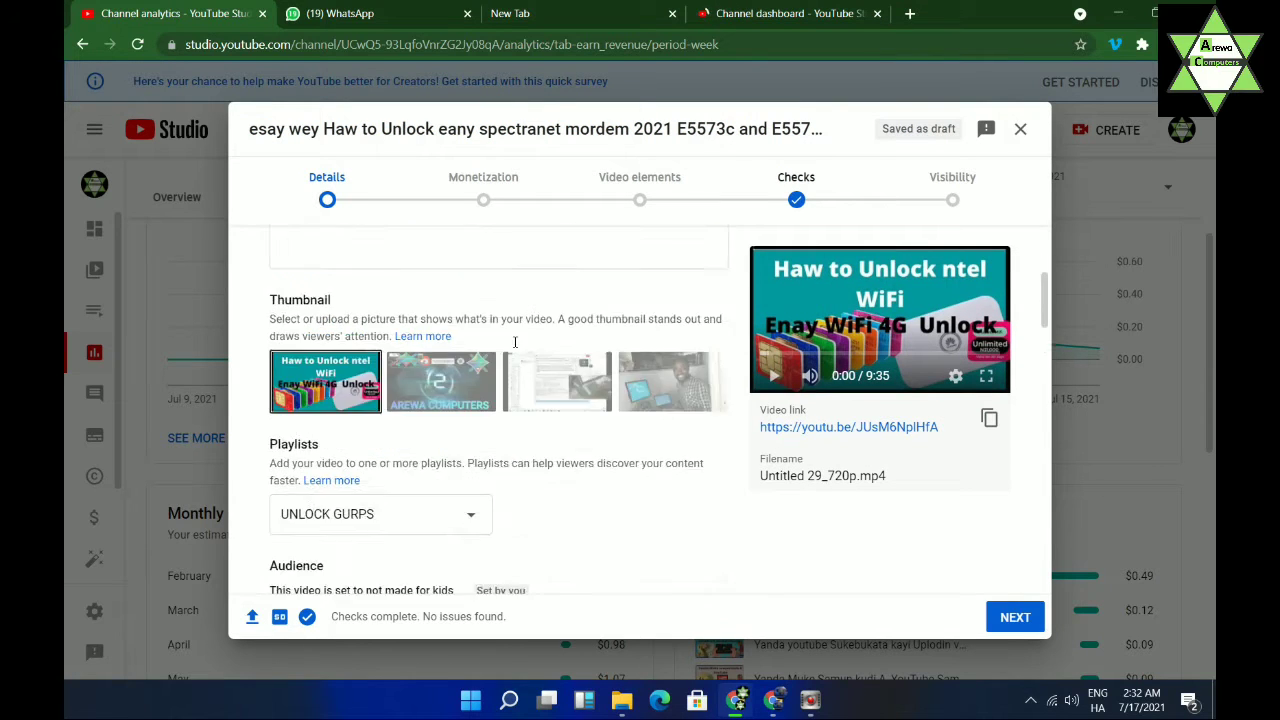
pyautogui.click(318, 410)
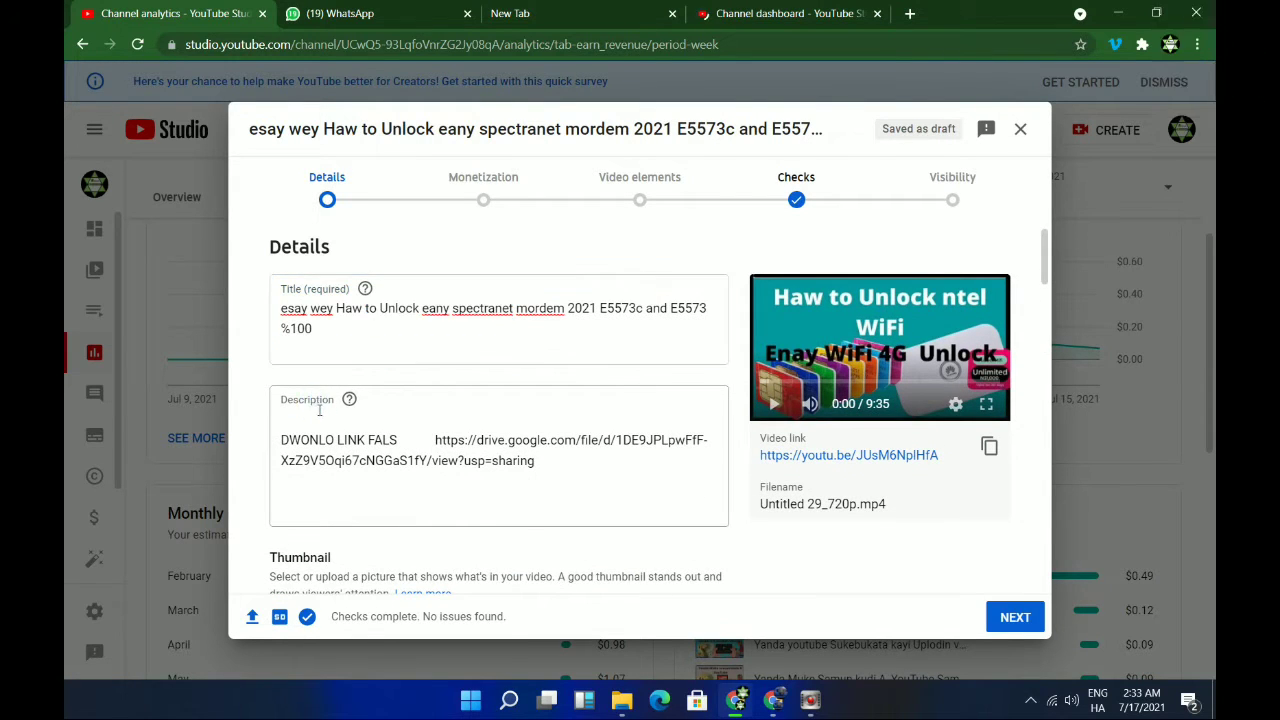
pyautogui.rightClick(310, 410)
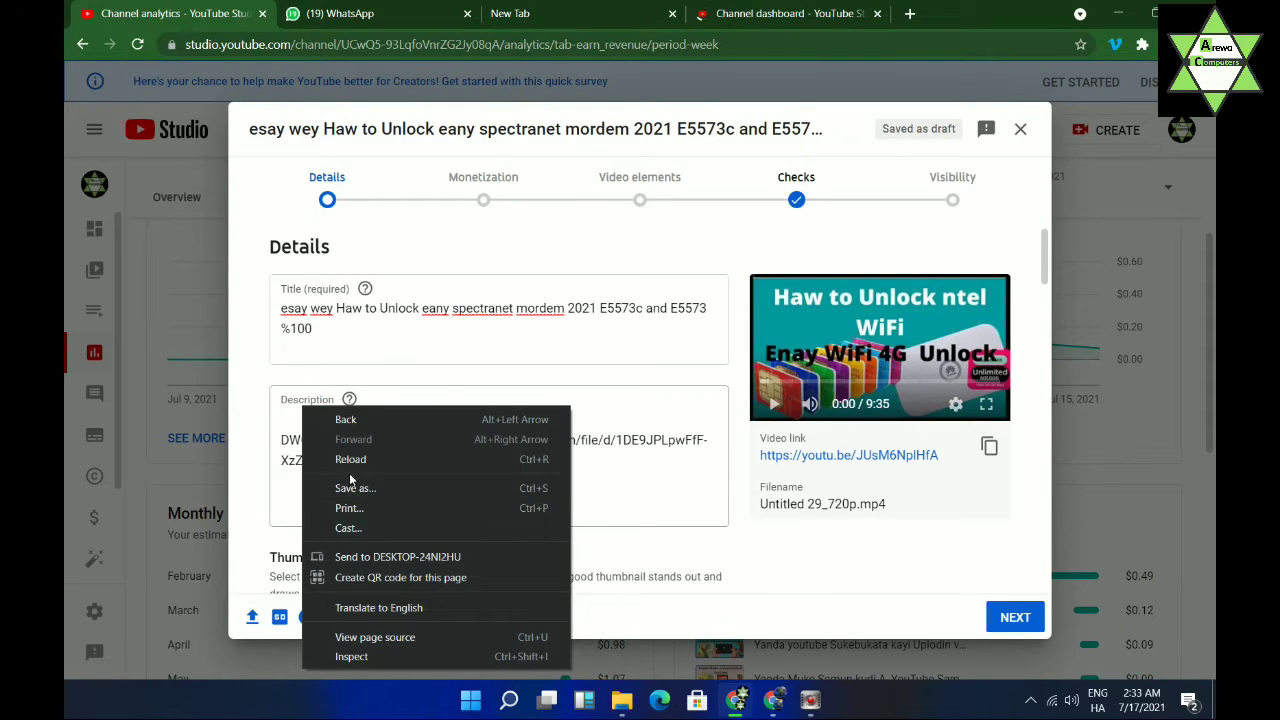
pyautogui.click(301, 413)
pyautogui.rightClick(292, 410)
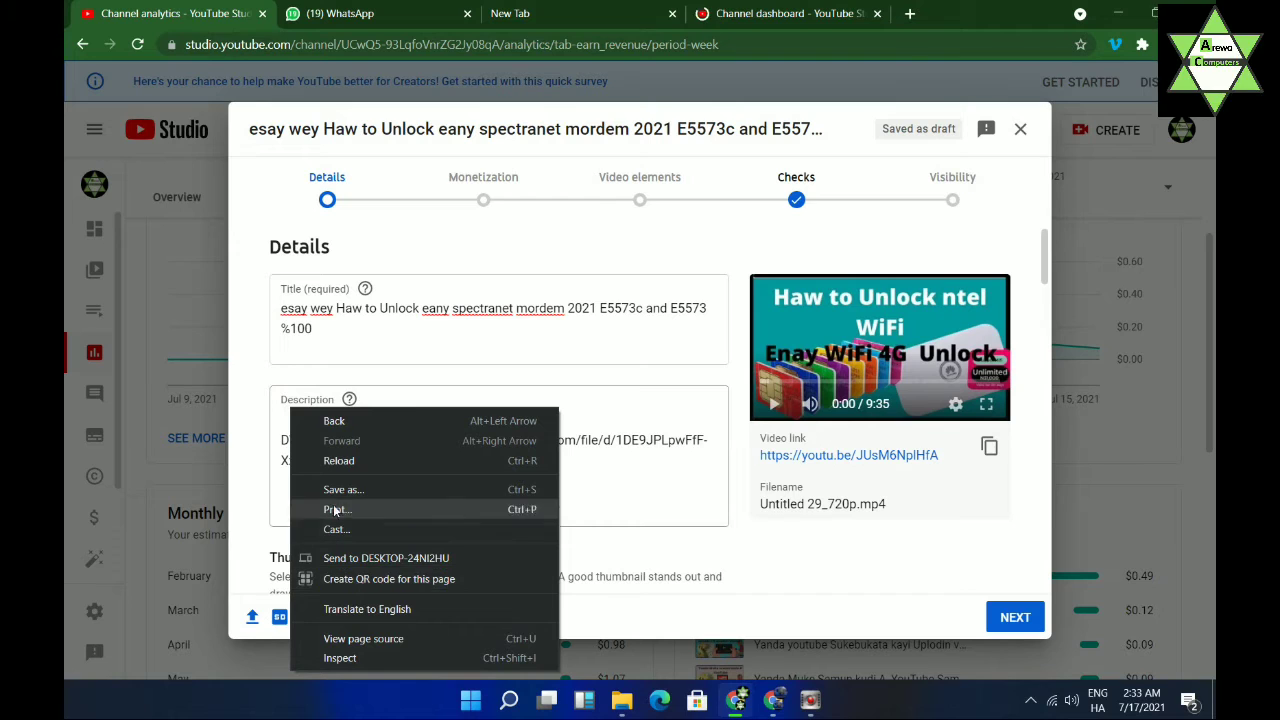
pyautogui.click(293, 416)
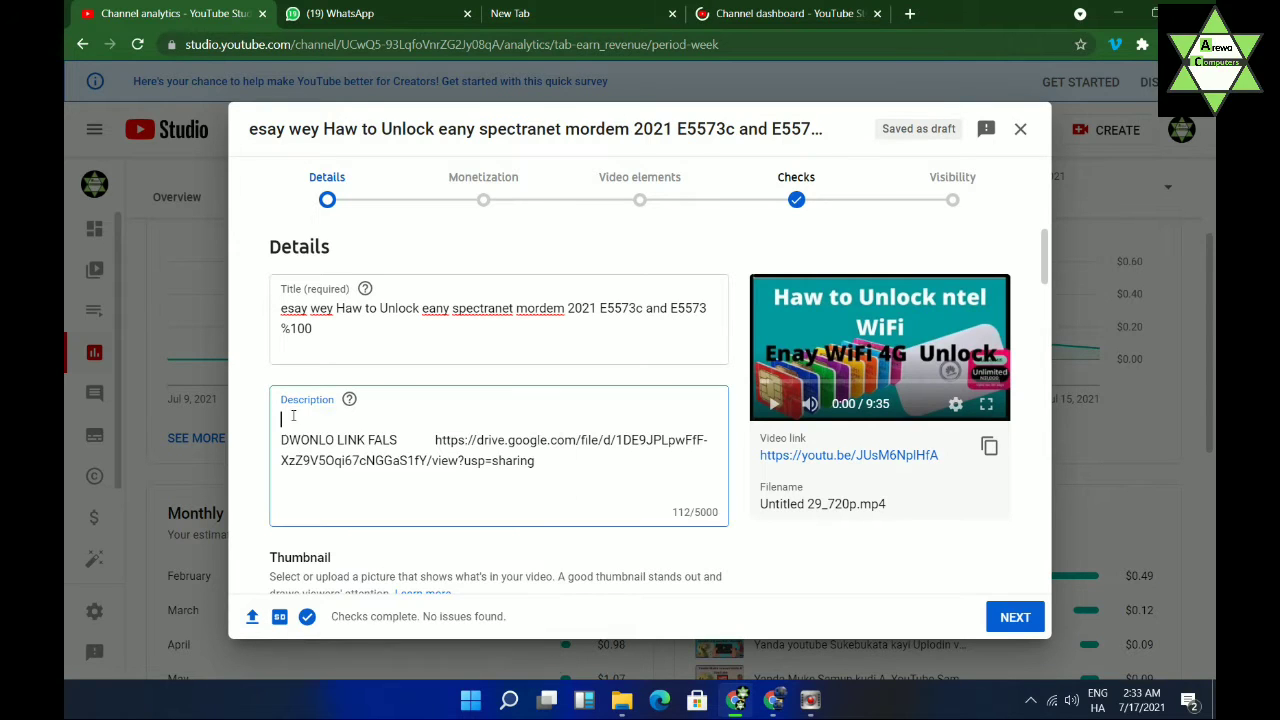
pyautogui.rightClick(272, 440)
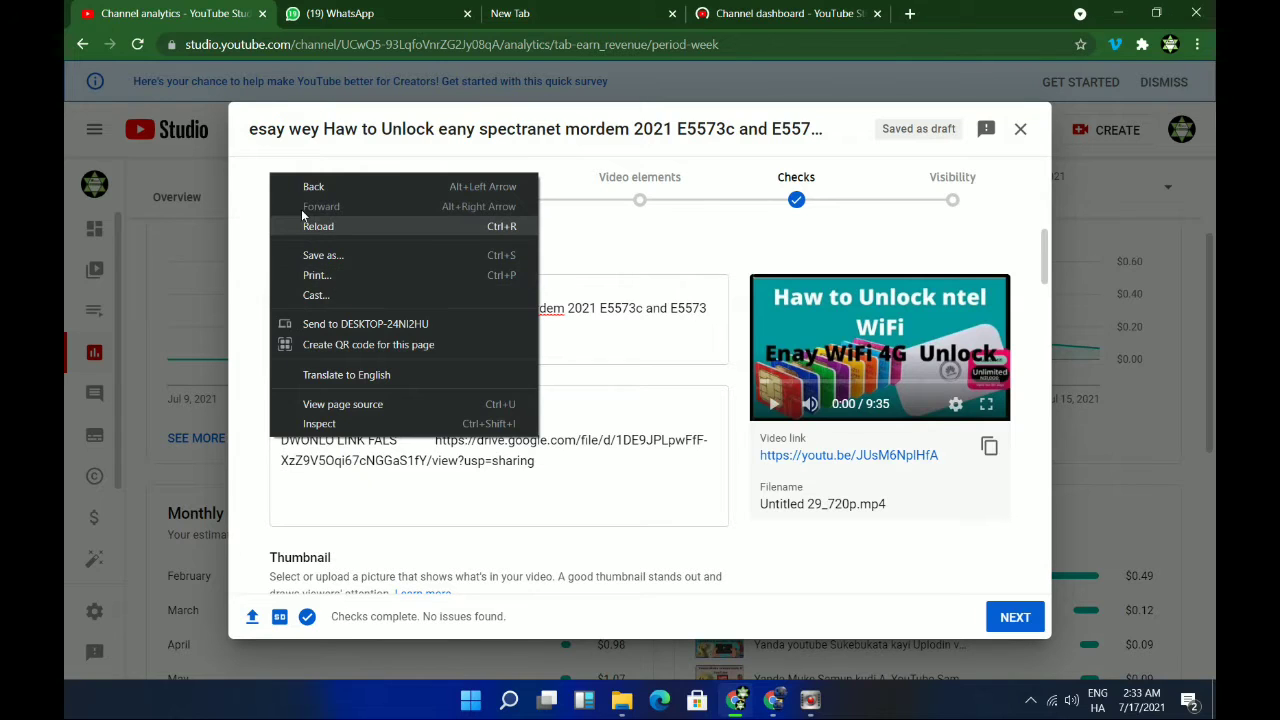
pyautogui.click(359, 460)
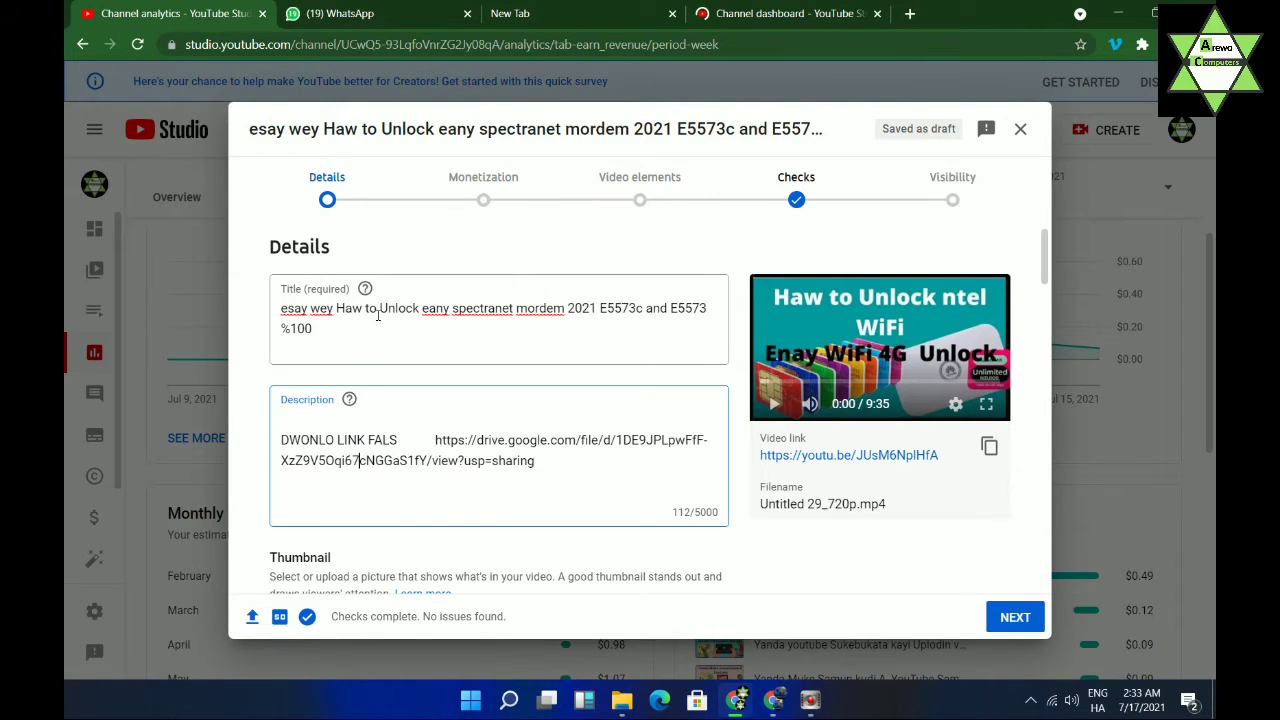
# - Copy "to Unlock eany spectranet" from the title and paste it on the empty line above the download link in the description
pyautogui.moveTo(365, 310); pyautogui.dragTo(522, 318)
pyautogui.rightClick(460, 315)
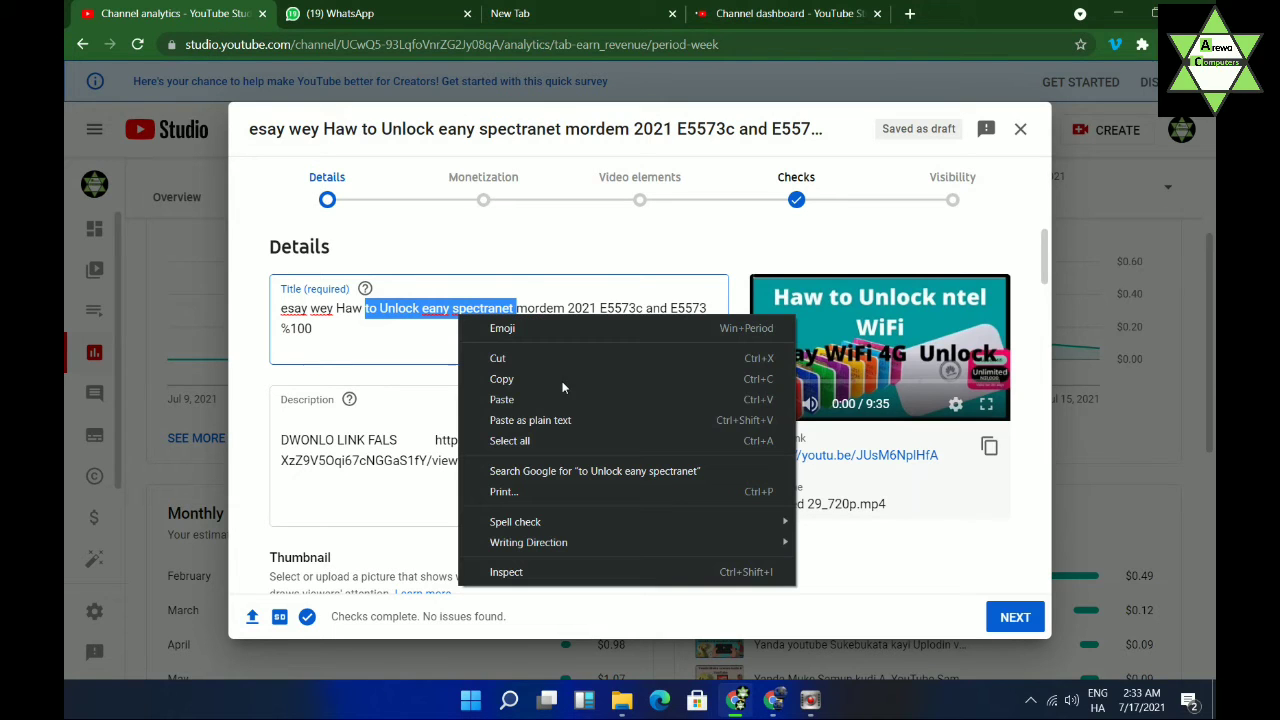
pyautogui.click(508, 379)
pyautogui.click(345, 420)
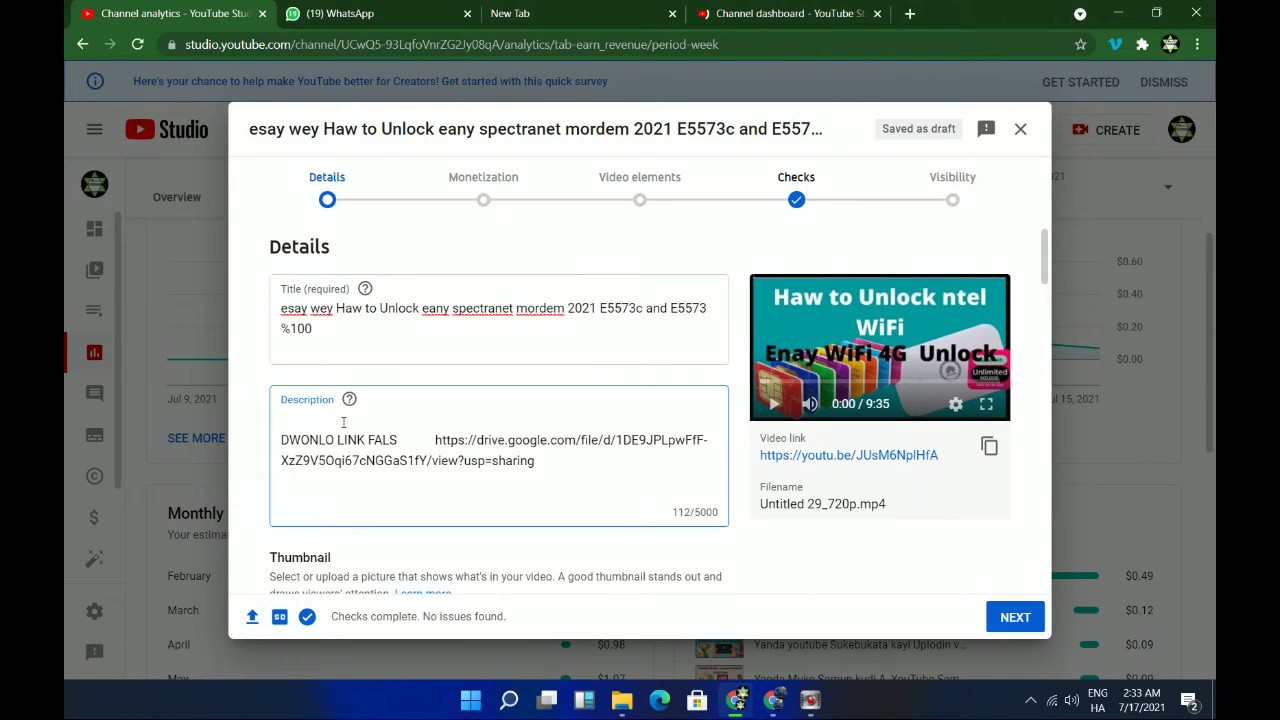
pyautogui.rightClick(343, 422)
pyautogui.click(381, 284)
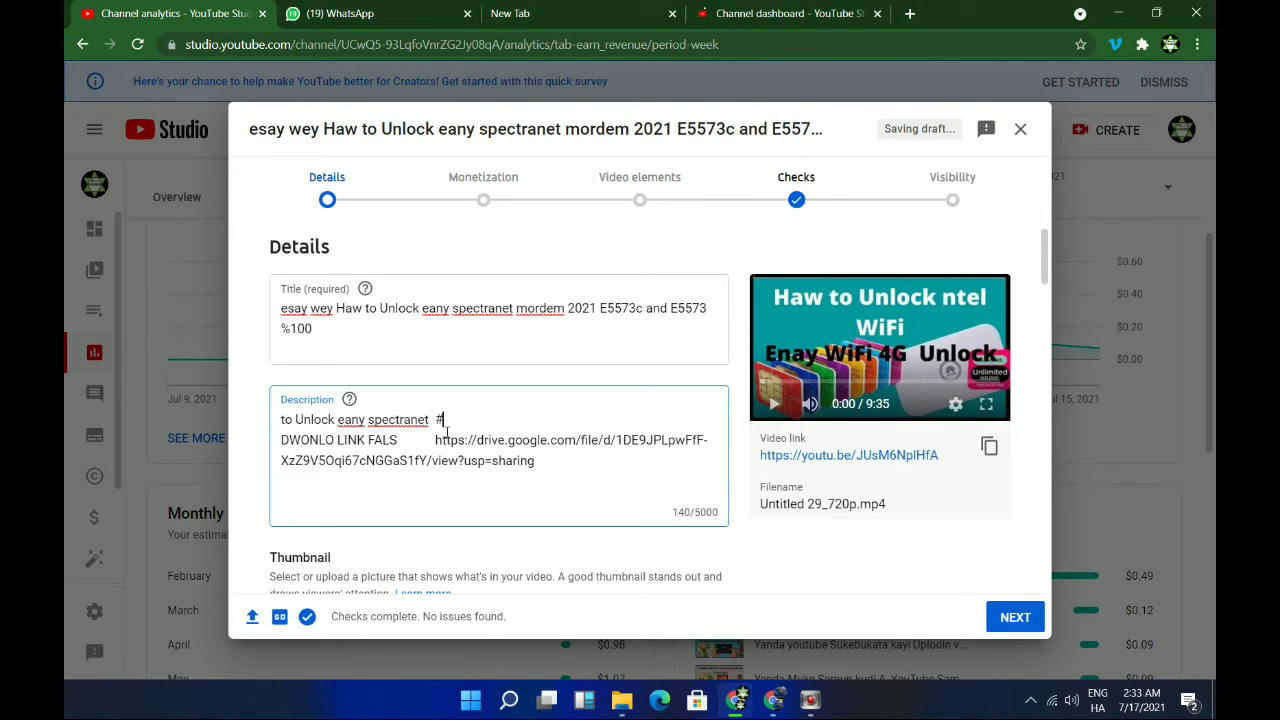
# - Add the hashtag #AREWACOMPUTERS after the pasted phrase in the description, followed by three line breaks
pyautogui.write('#A')
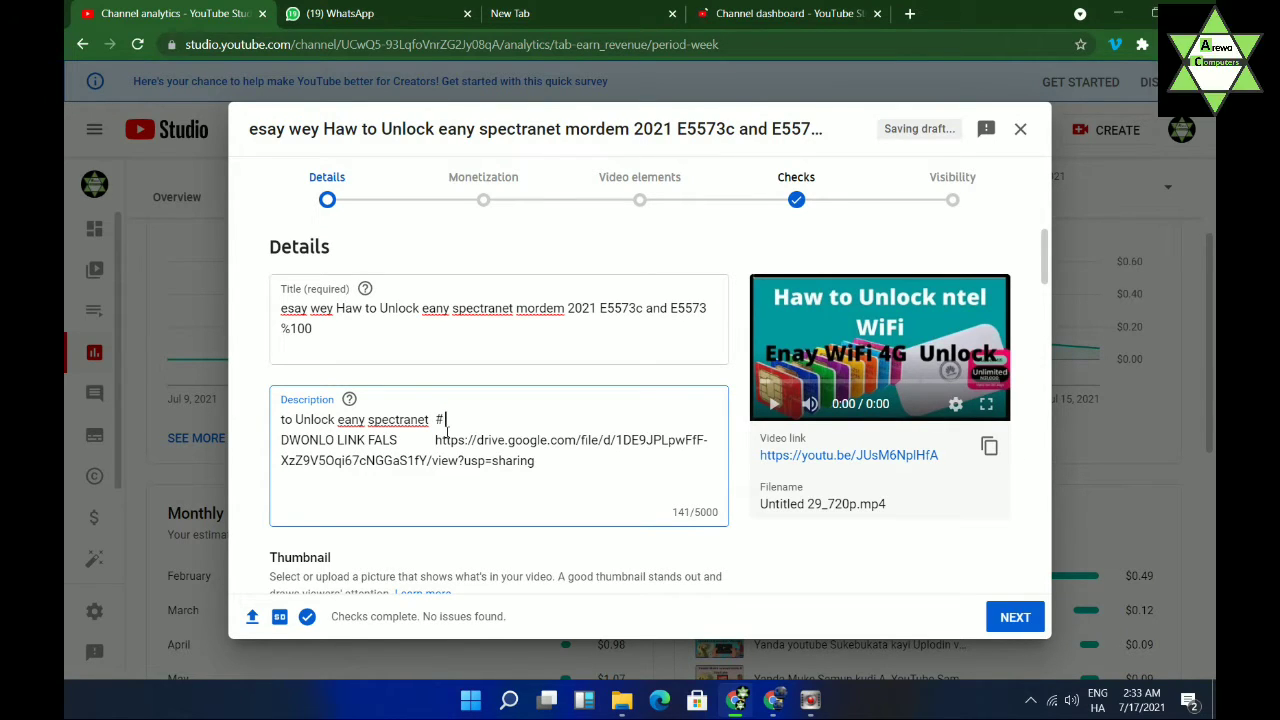
pyautogui.write('REWA')
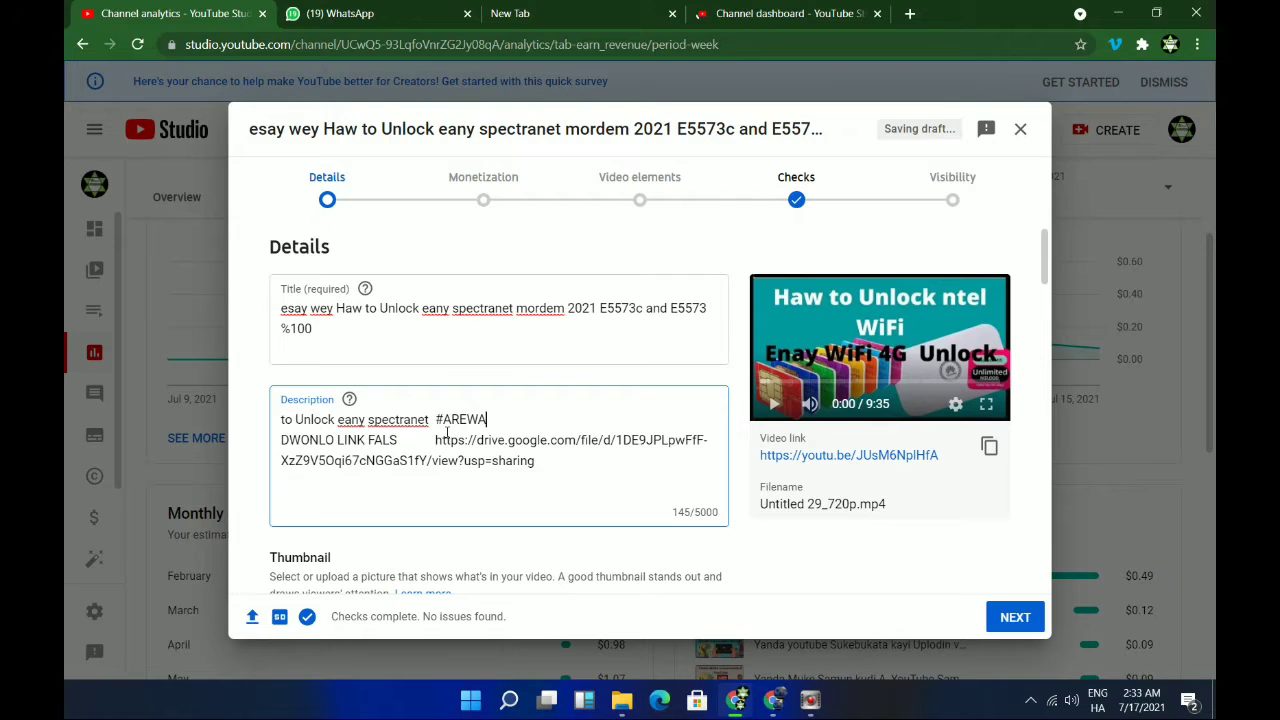
pyautogui.write('COMPUTERS')
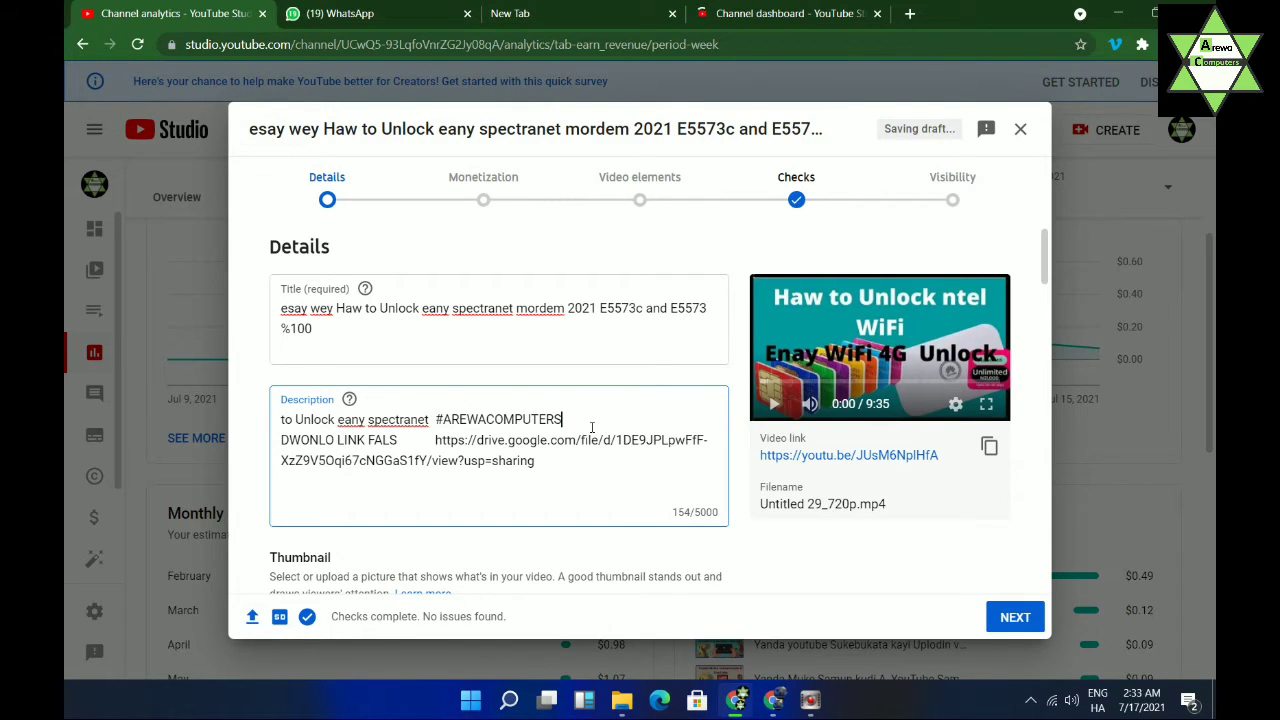
pyautogui.press('Return')
pyautogui.press('Return')
pyautogui.press('Return')
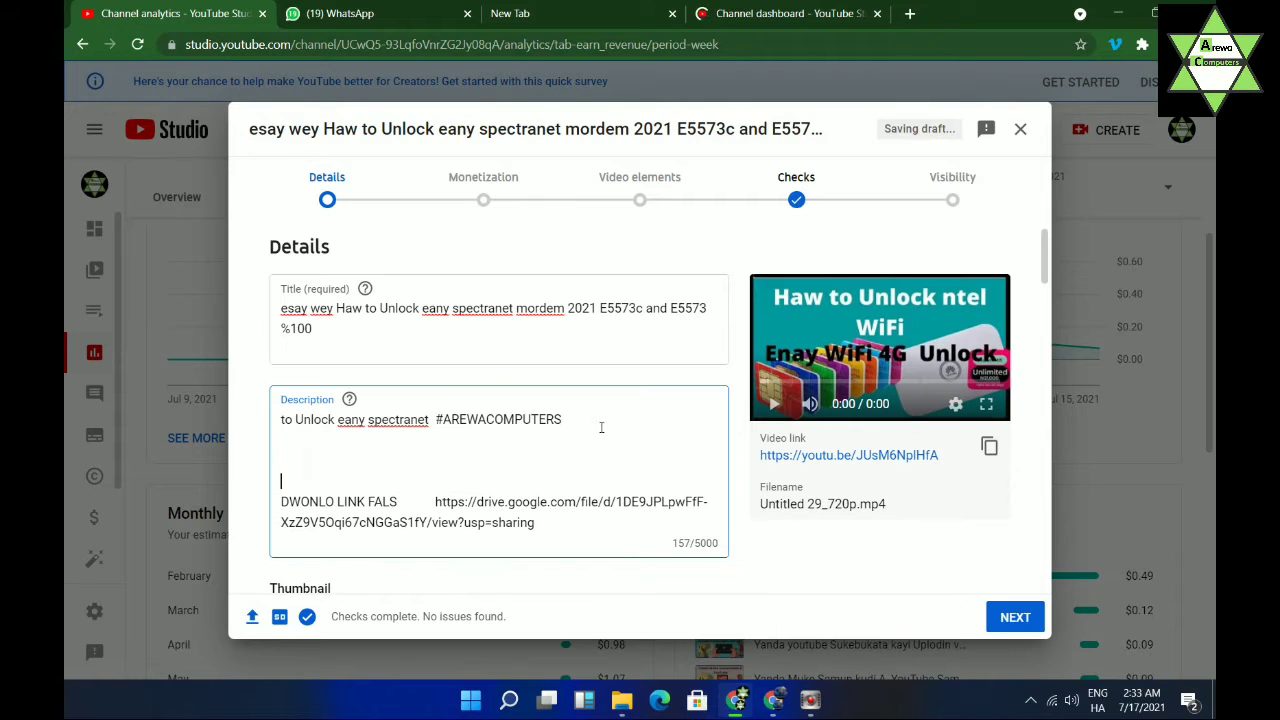
pyautogui.click(601, 427)
pyautogui.moveTo(433, 434); pyautogui.dragTo(586, 441)
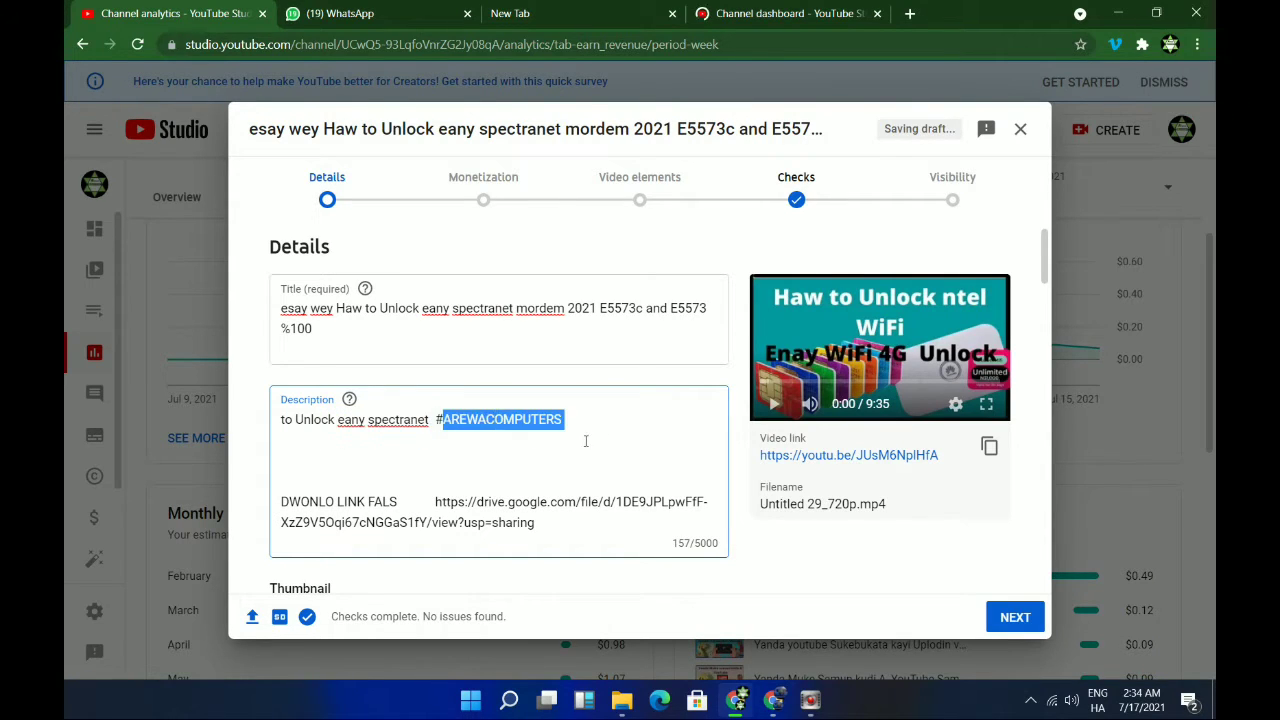
pyautogui.moveTo(428, 421); pyautogui.dragTo(560, 426)
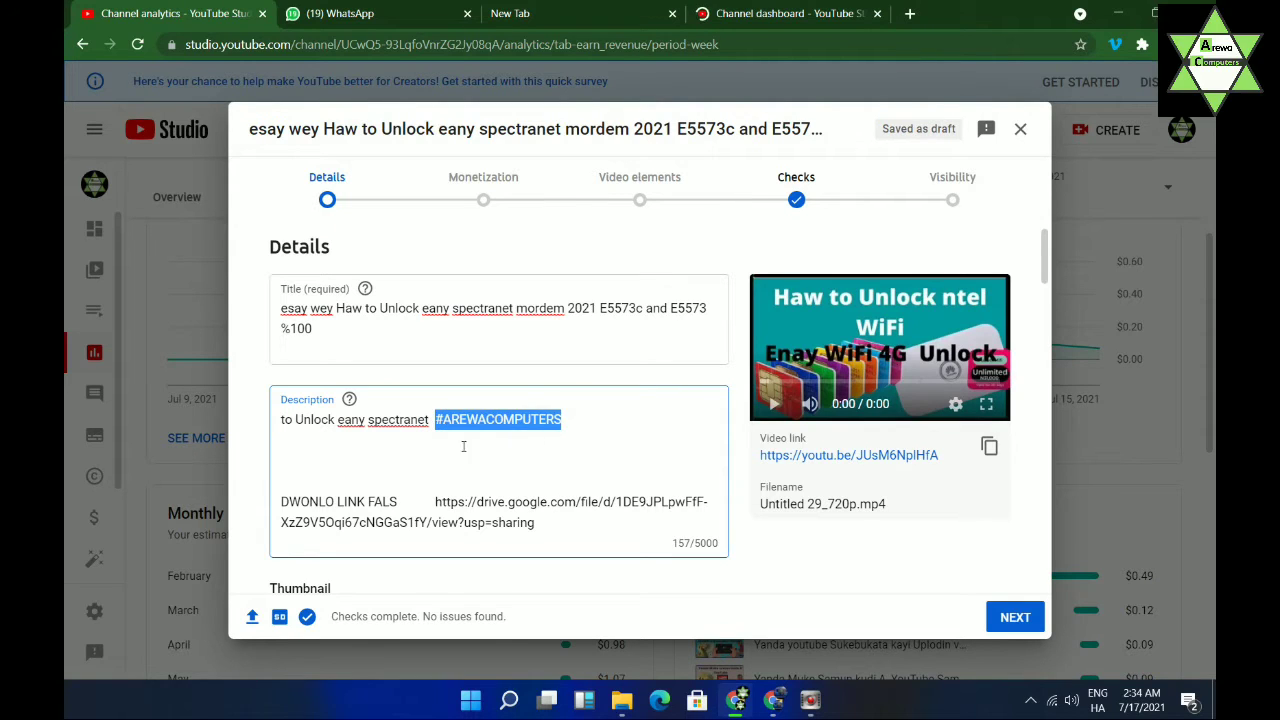
# - Copy the phrase "to Unlock eany spectranet" from the first line of the description
pyautogui.click(286, 432)
pyautogui.moveTo(286, 428); pyautogui.dragTo(436, 424)
pyautogui.rightClick(418, 426)
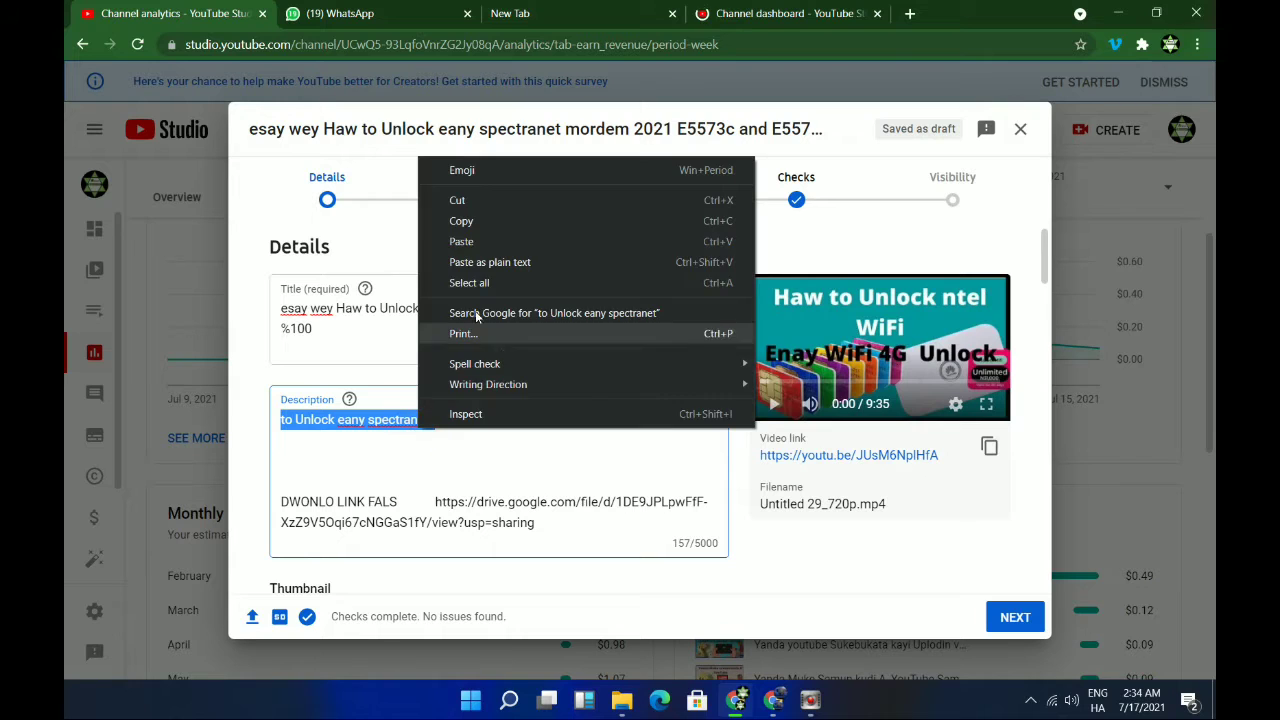
pyautogui.click(461, 221)
# - Paste the copied phrase into the video's Tags field and add it as a tag
pyautogui.scroll(-6, 609, 550)
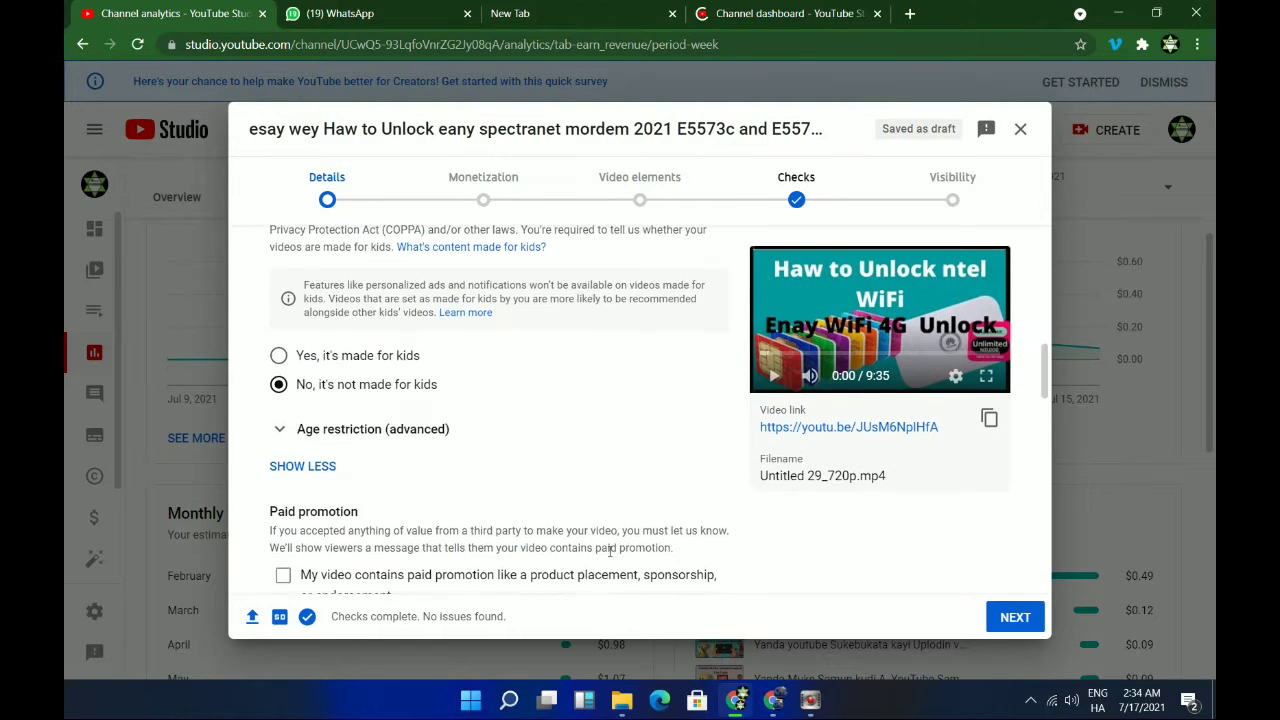
pyautogui.scroll(-2, 609, 550)
pyautogui.scroll(6, 600, 545)
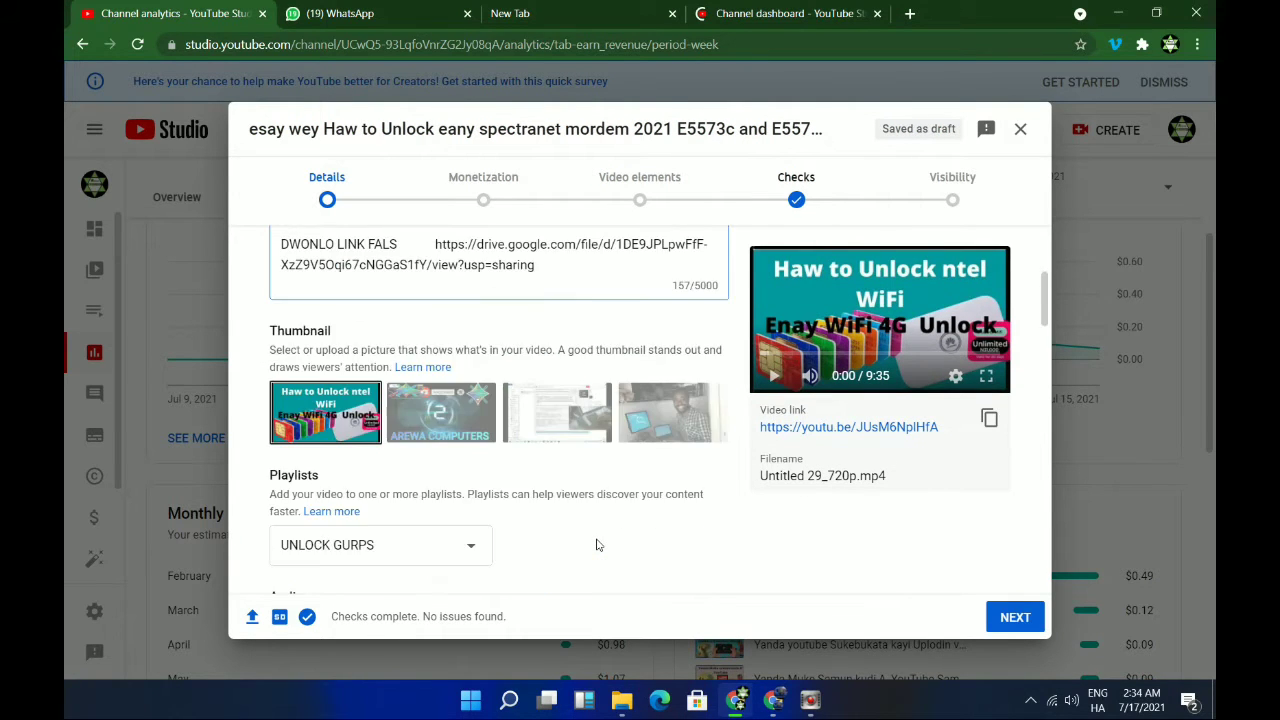
pyautogui.scroll(-10, 597, 545)
pyautogui.scroll(3, 590, 540)
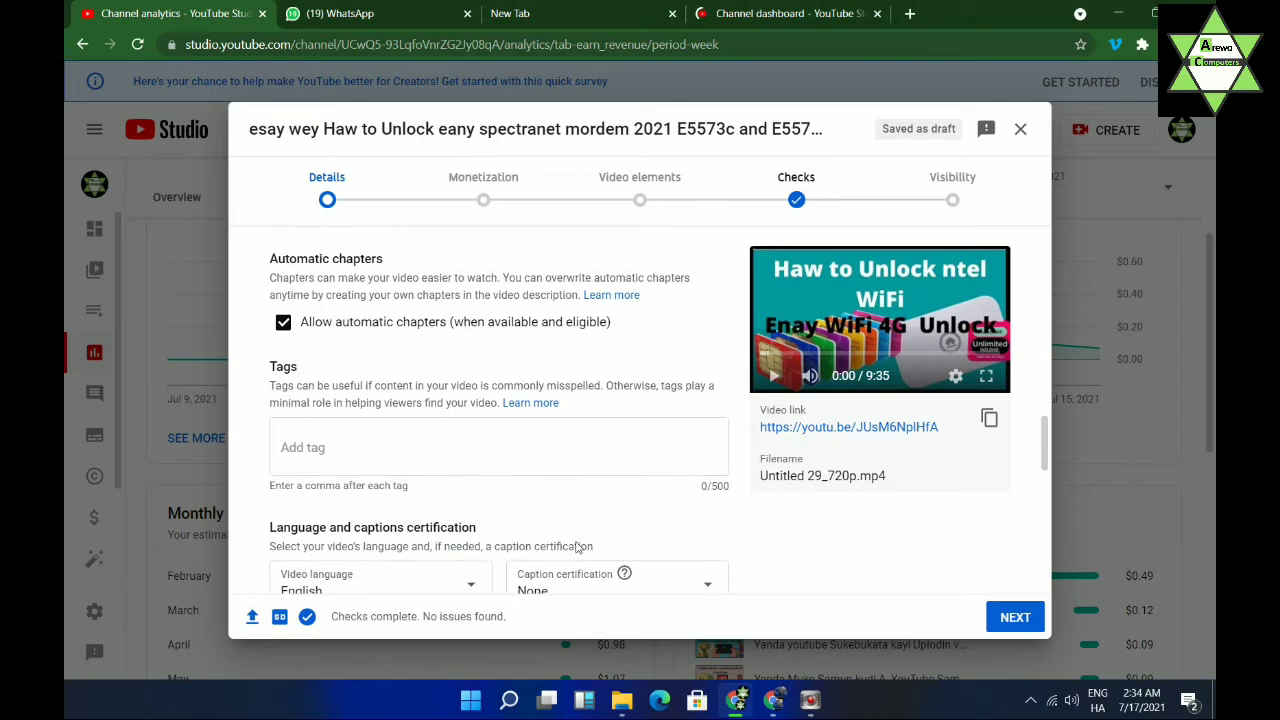
pyautogui.click(486, 460)
pyautogui.click(356, 452)
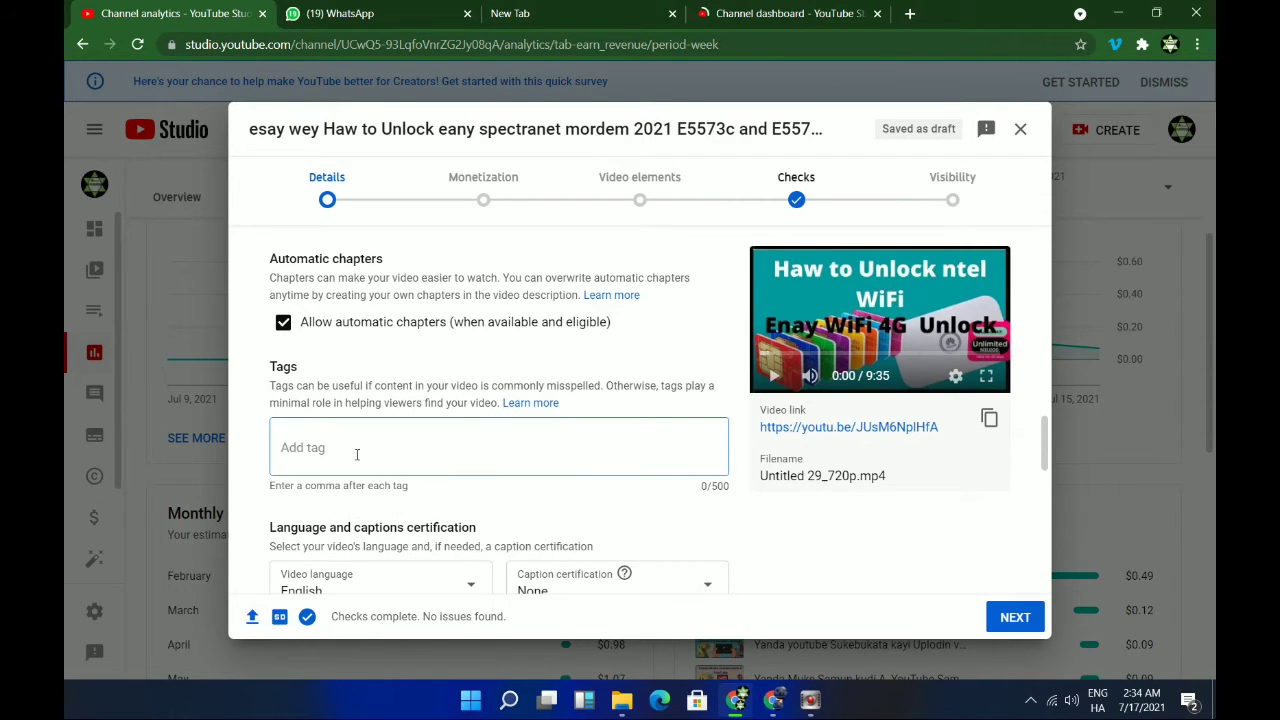
pyautogui.rightClick(354, 460)
pyautogui.click(375, 321)
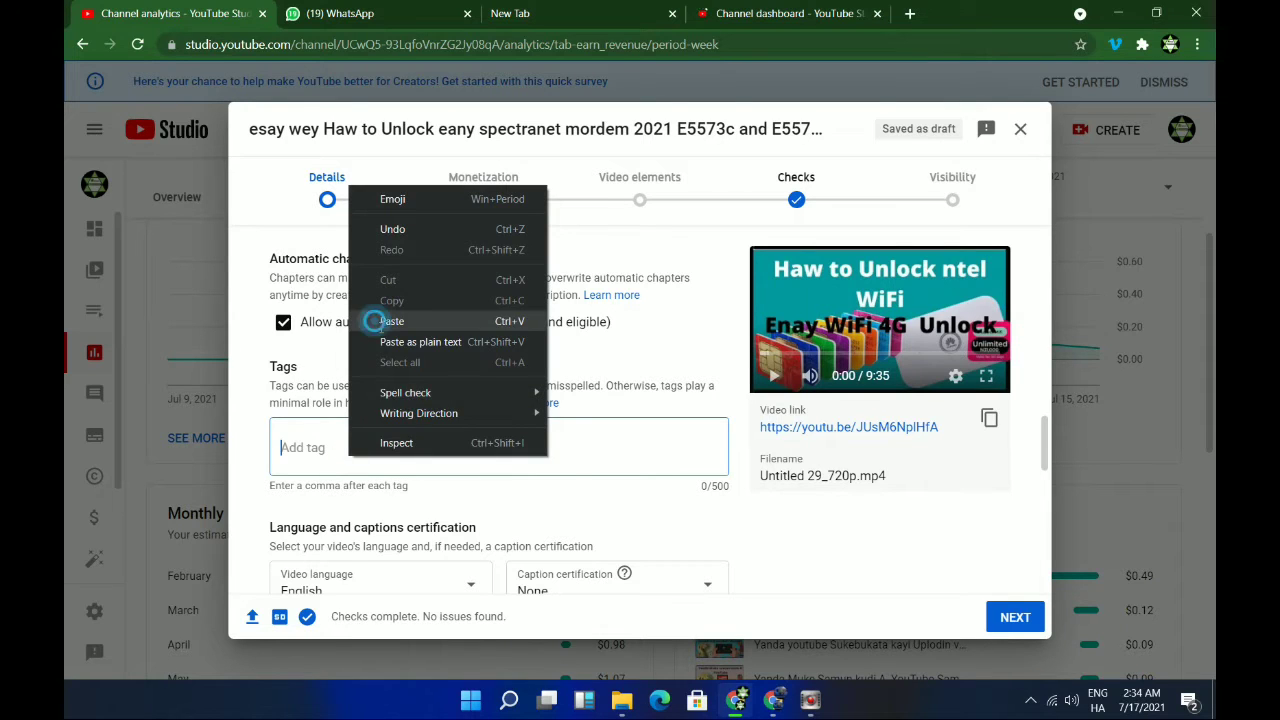
pyautogui.click(464, 451)
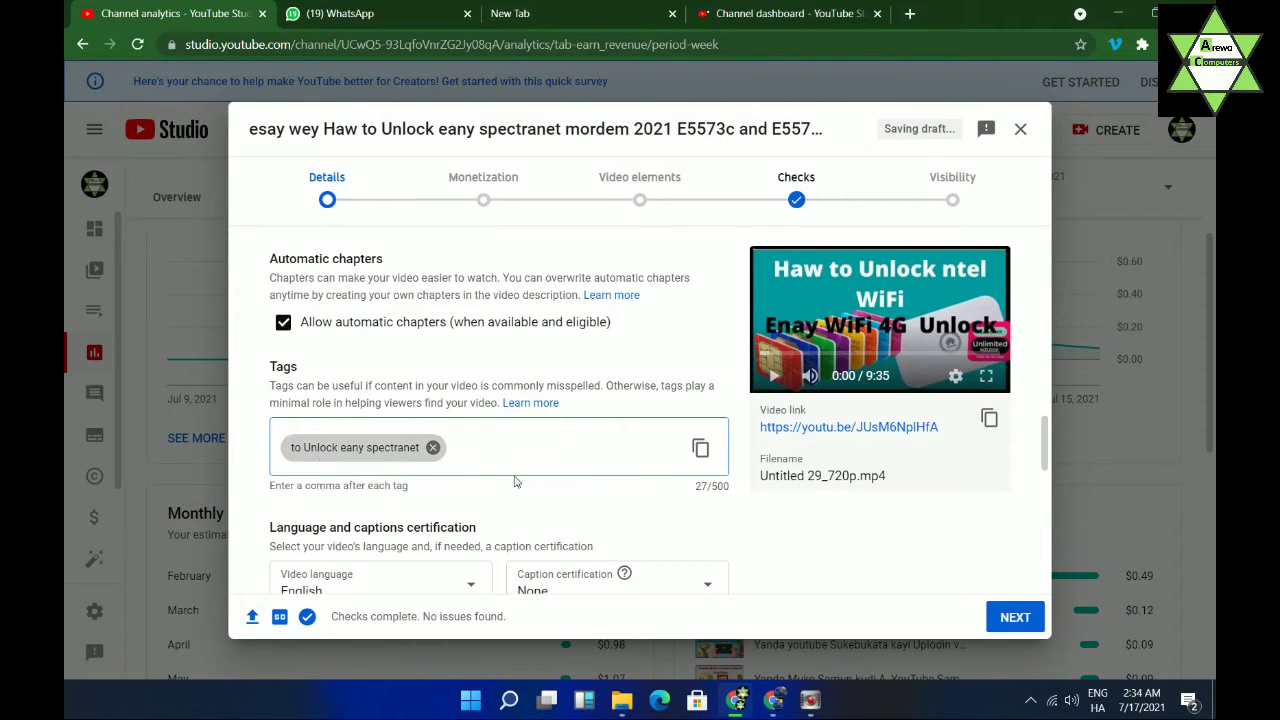
# - Add the tag "haw to unlokib mordem" after the existing tag in the video's Tags field
pyautogui.click(491, 452)
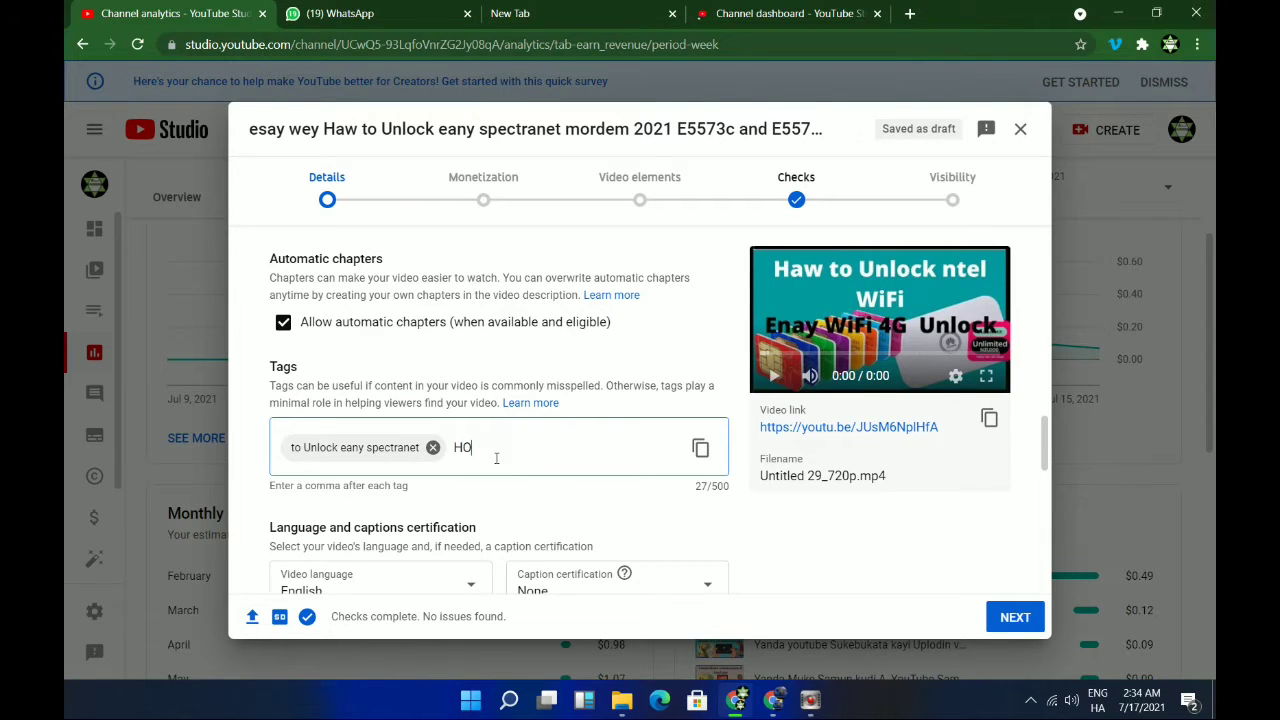
pyautogui.write('HAR')
pyautogui.press('BackSpace')
pyautogui.press('BackSpace')
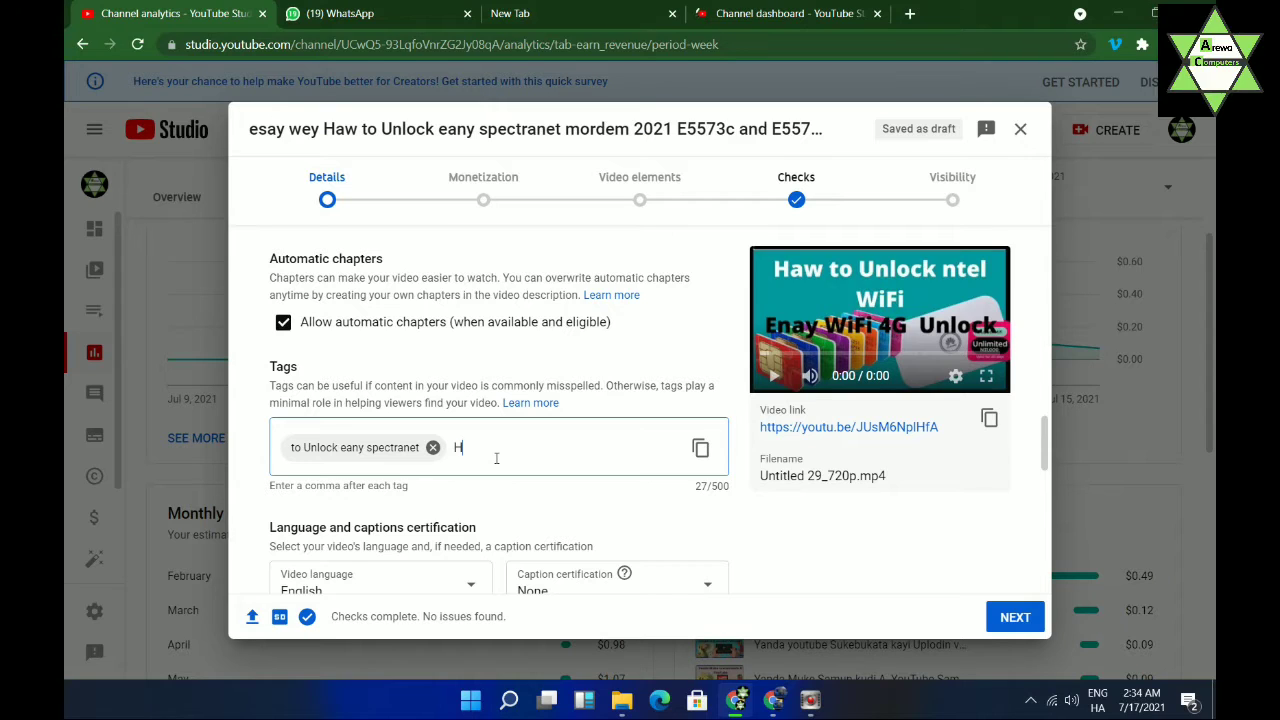
pyautogui.press('BackSpace')
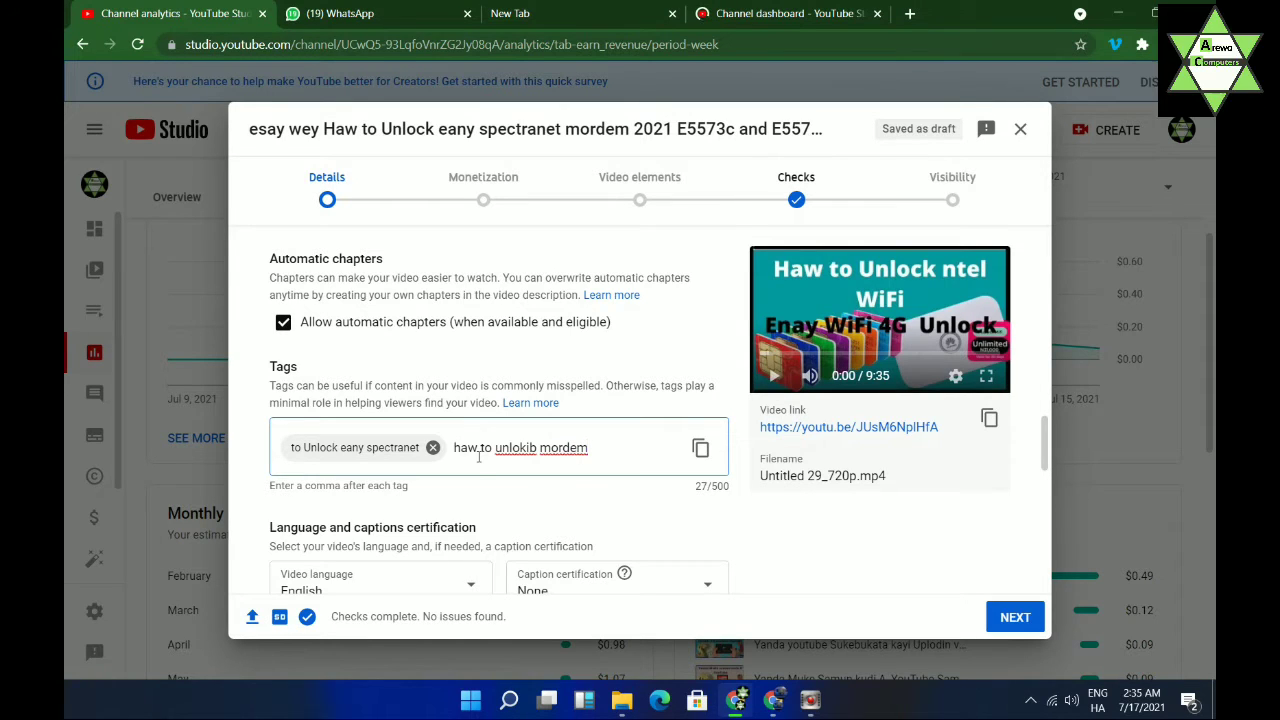
pyautogui.write('mordem')
pyautogui.press('Return')
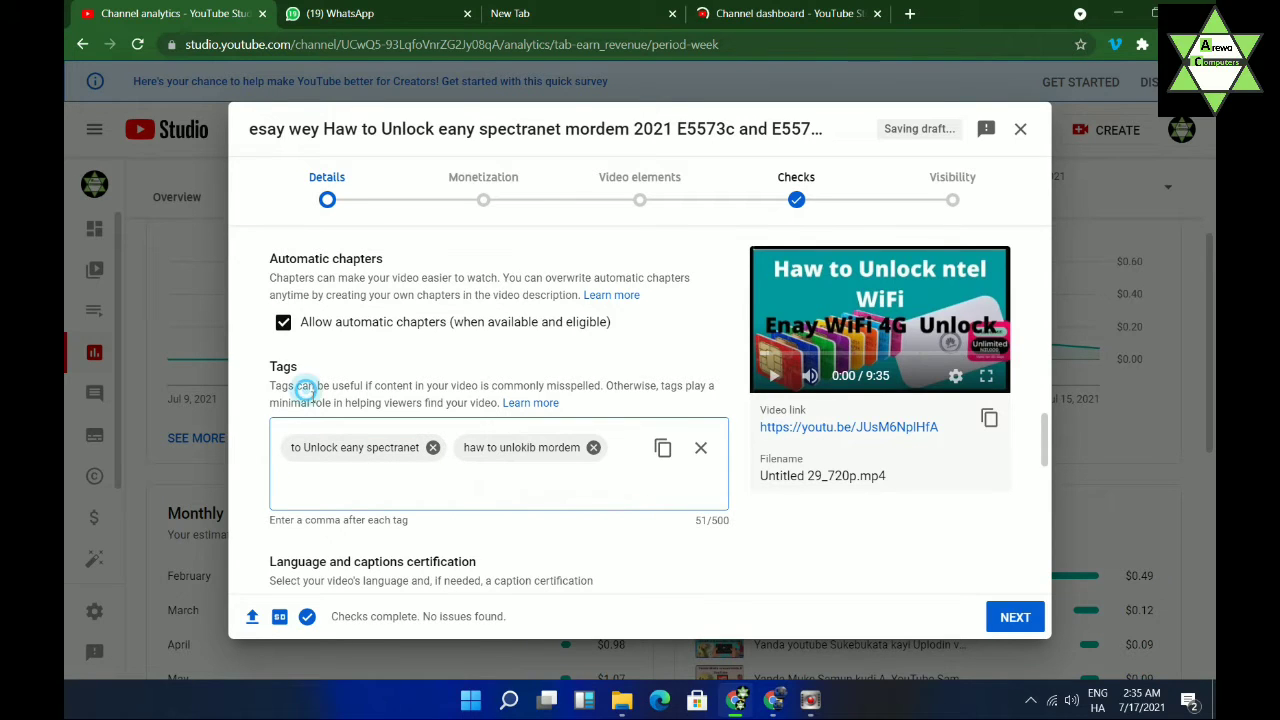
pyautogui.moveTo(299, 388); pyautogui.dragTo(366, 403)
pyautogui.click(271, 368)
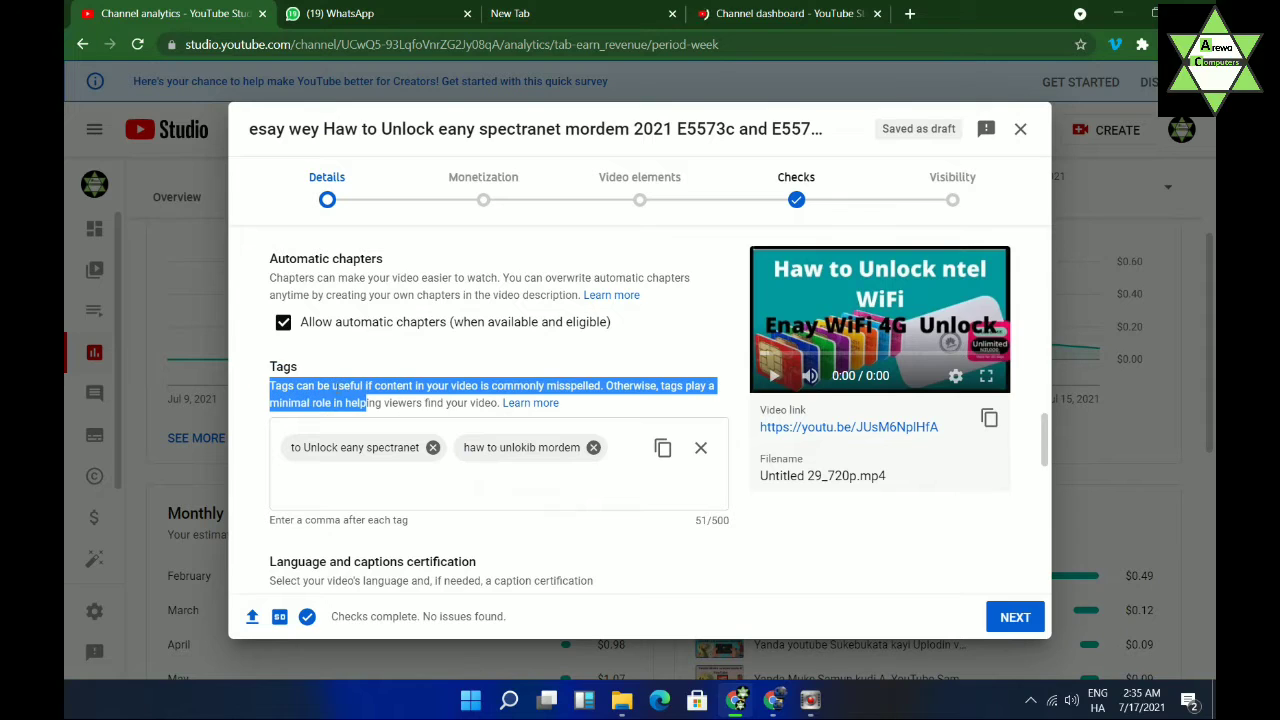
pyautogui.click(661, 598)
pyautogui.moveTo(753, 537); pyautogui.dragTo(803, 459)
pyautogui.click(737, 522)
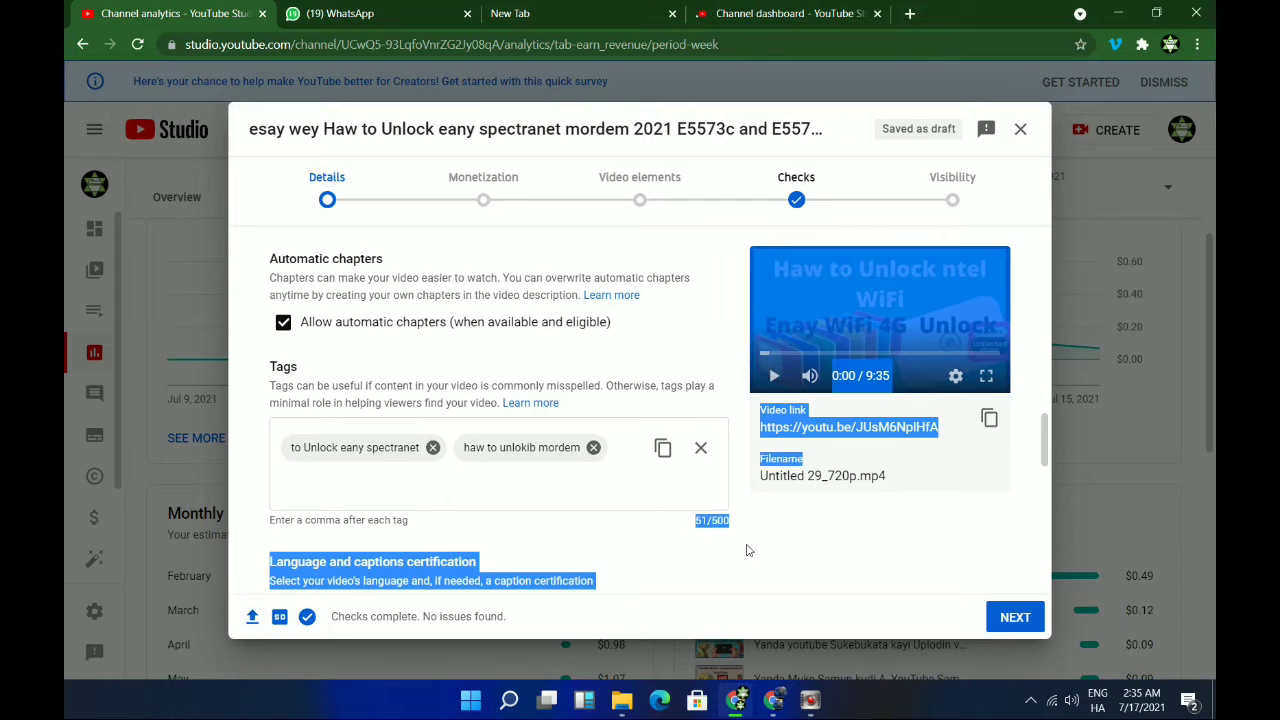
pyautogui.click(742, 532)
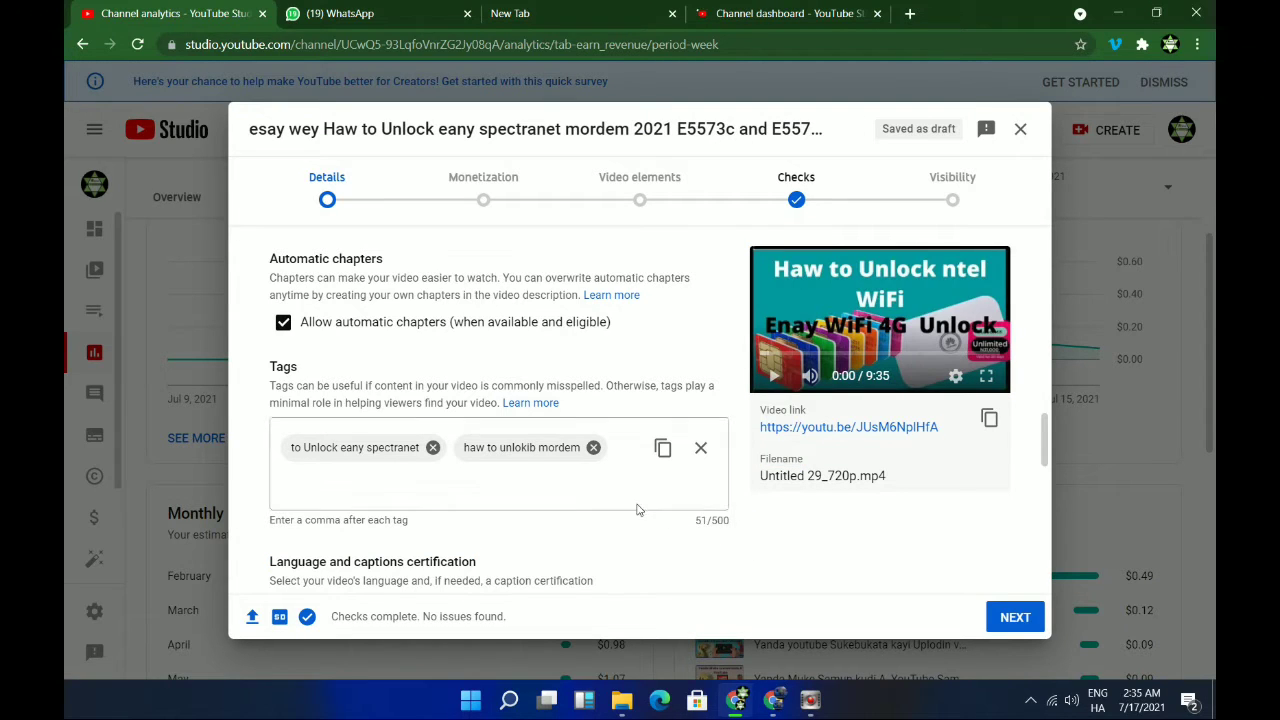
# - Add the tag "esay weyto unlockin mordem 2021" to the video's Tags field
pyautogui.click(512, 490)
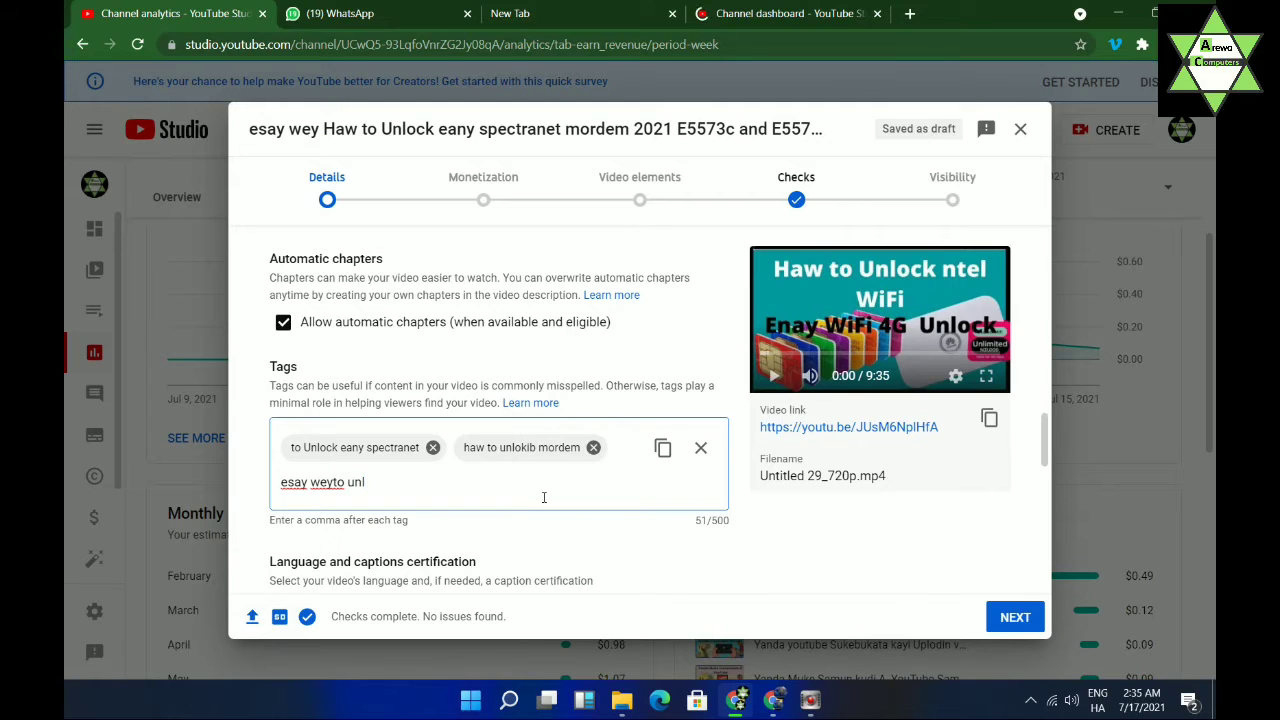
pyautogui.write('in mo')
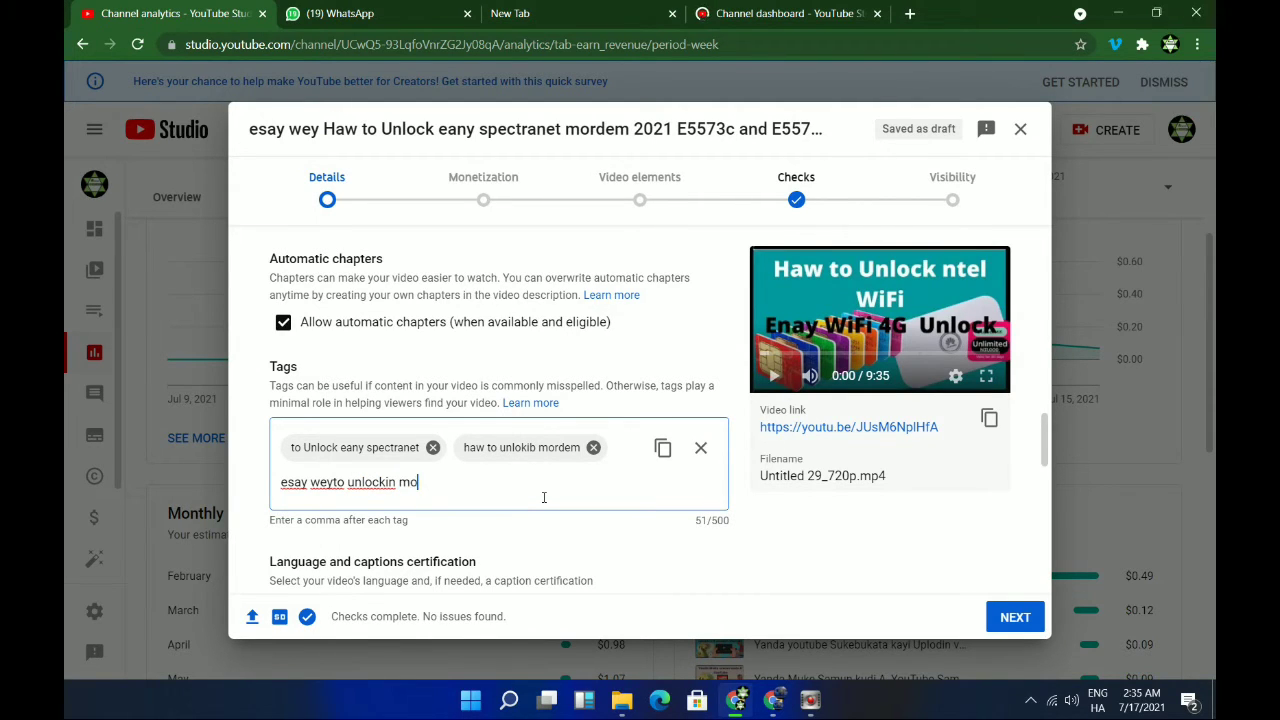
pyautogui.write('rdem')
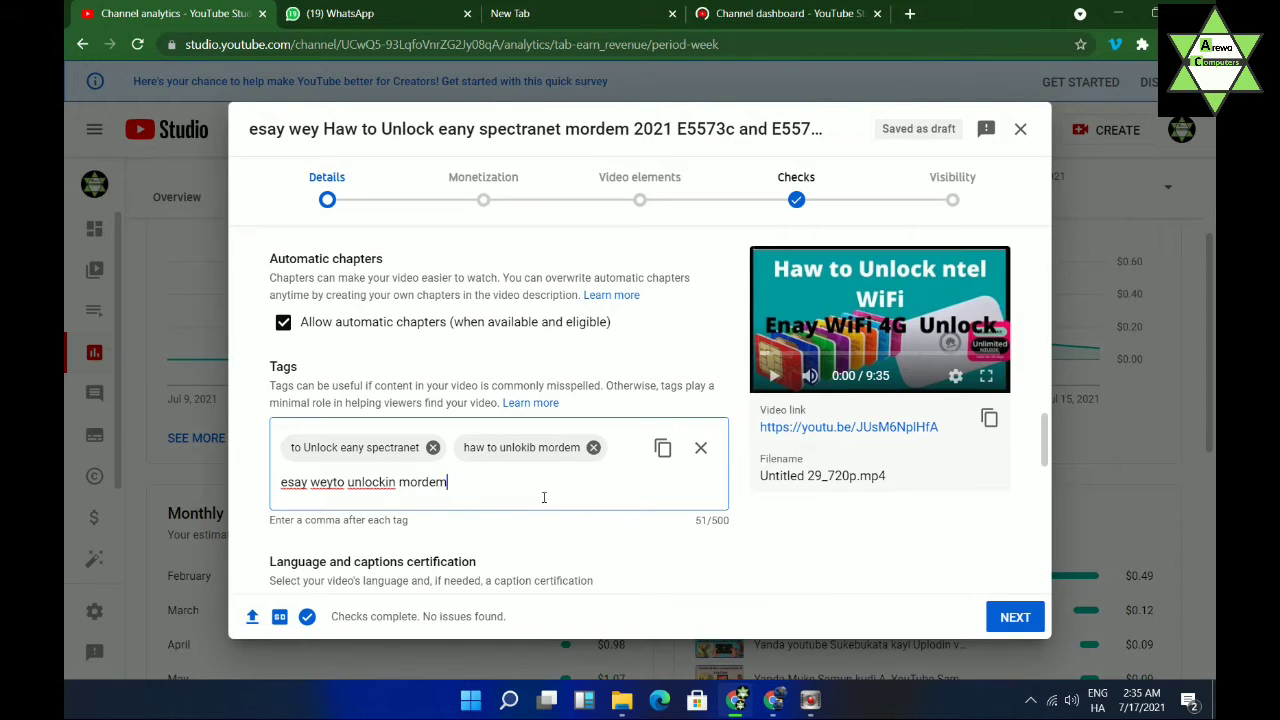
pyautogui.write(' 2021, ')
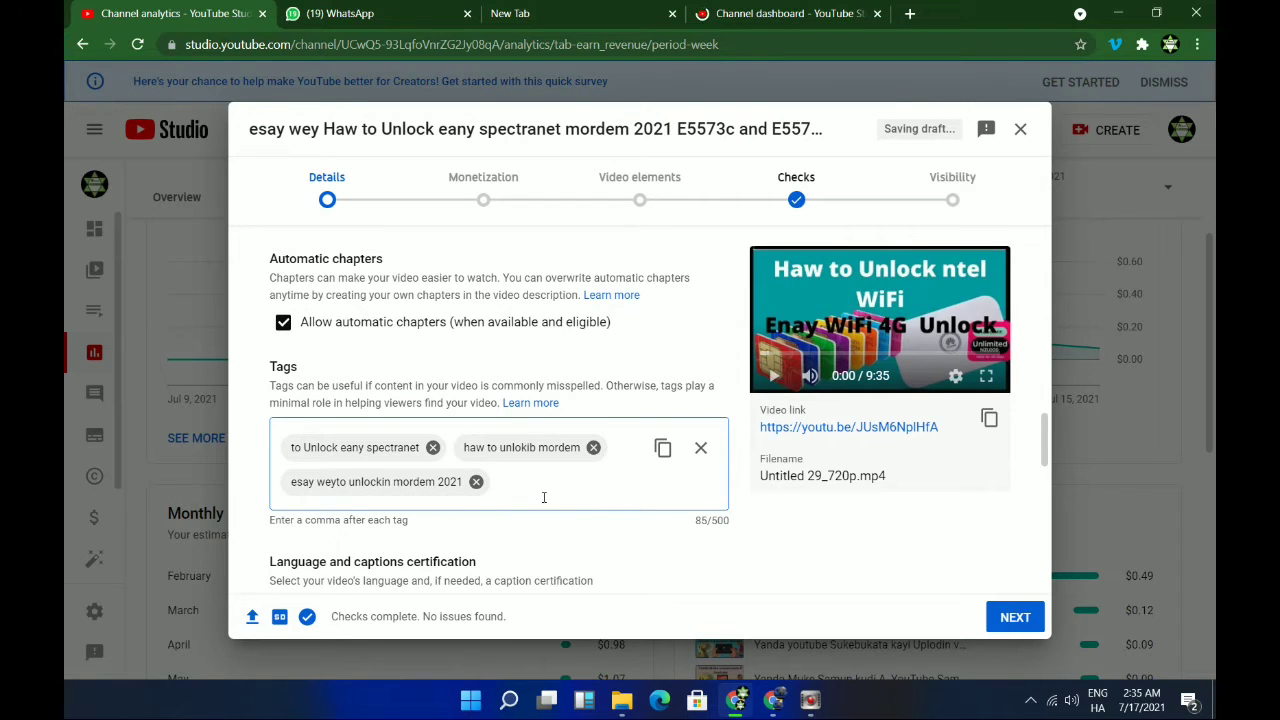
# - Add the tag "haw to unlok wifi spectranek E5573" to the video's Tags field
pyautogui.write('haw to lo')
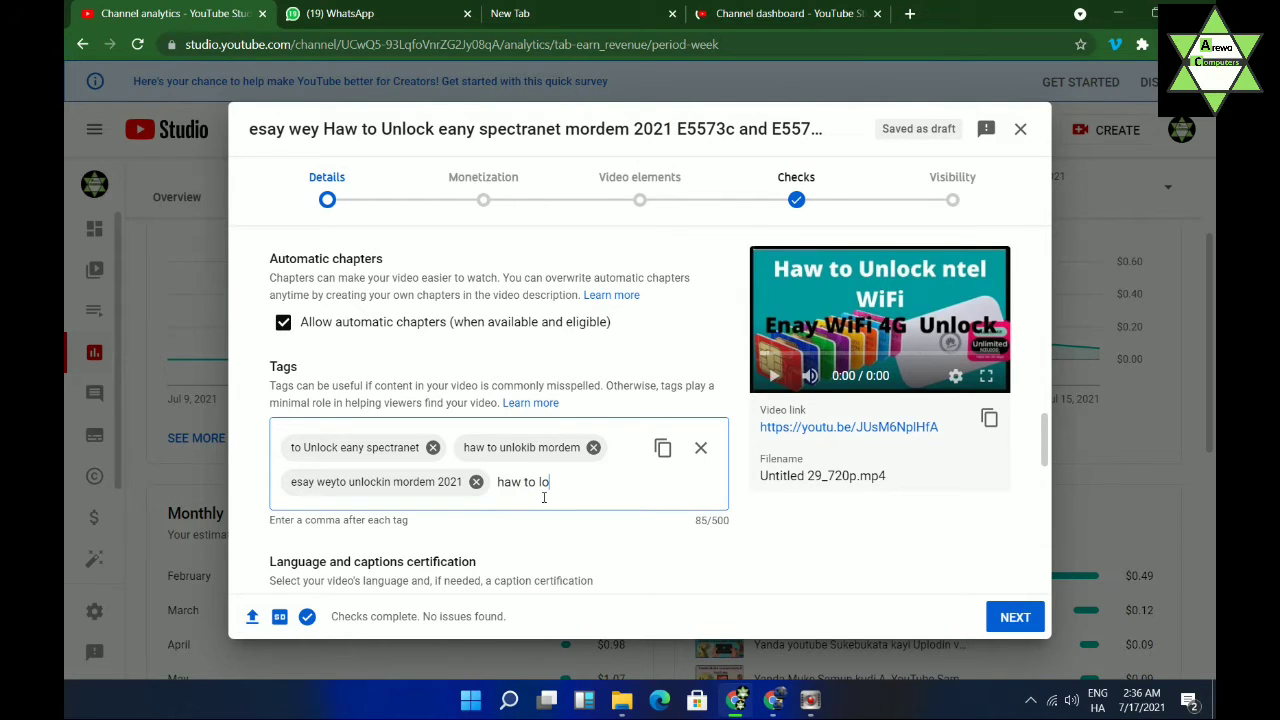
pyautogui.press('BackSpace')
pyautogui.press('BackSpace')
pyautogui.write('u')
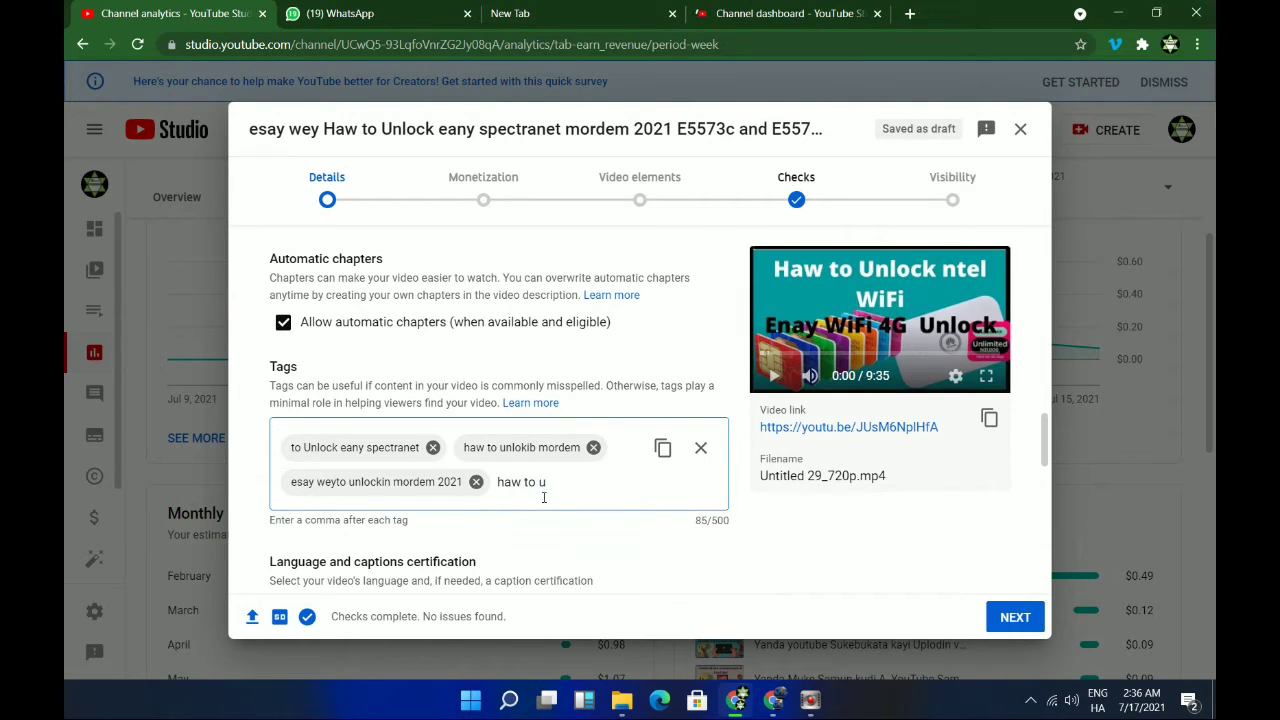
pyautogui.write('nlok')
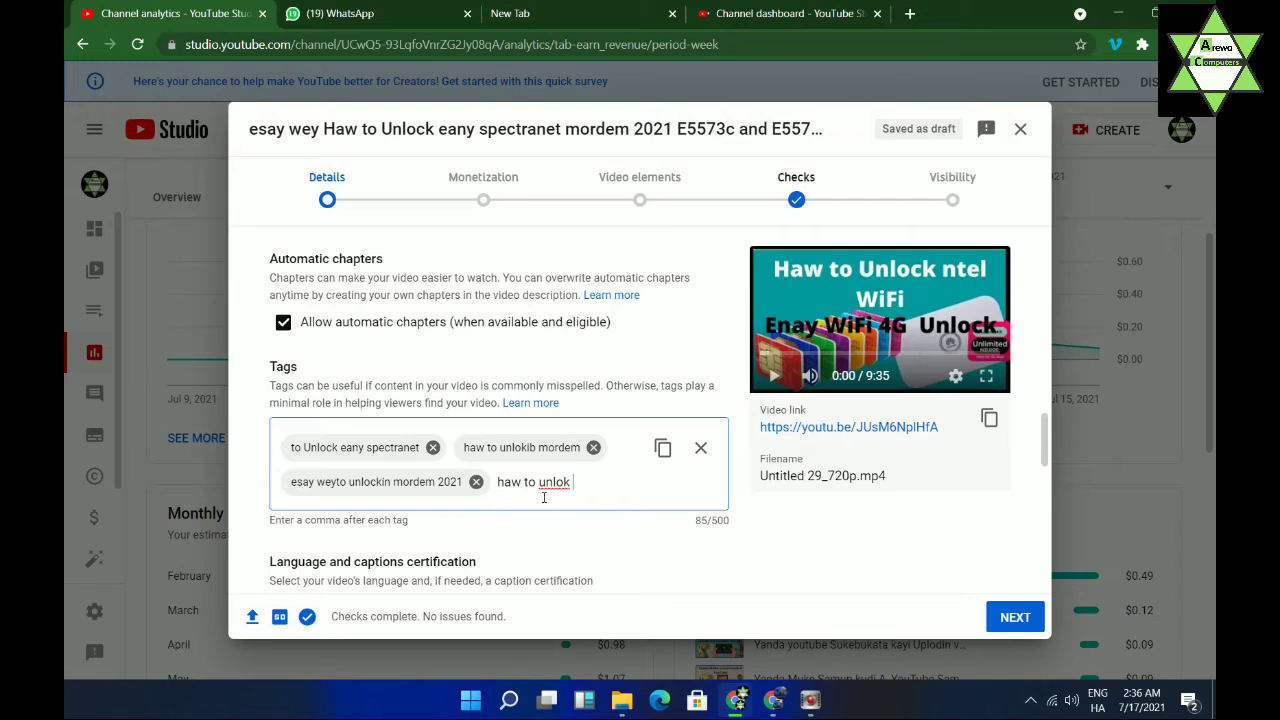
pyautogui.write(' wifi')
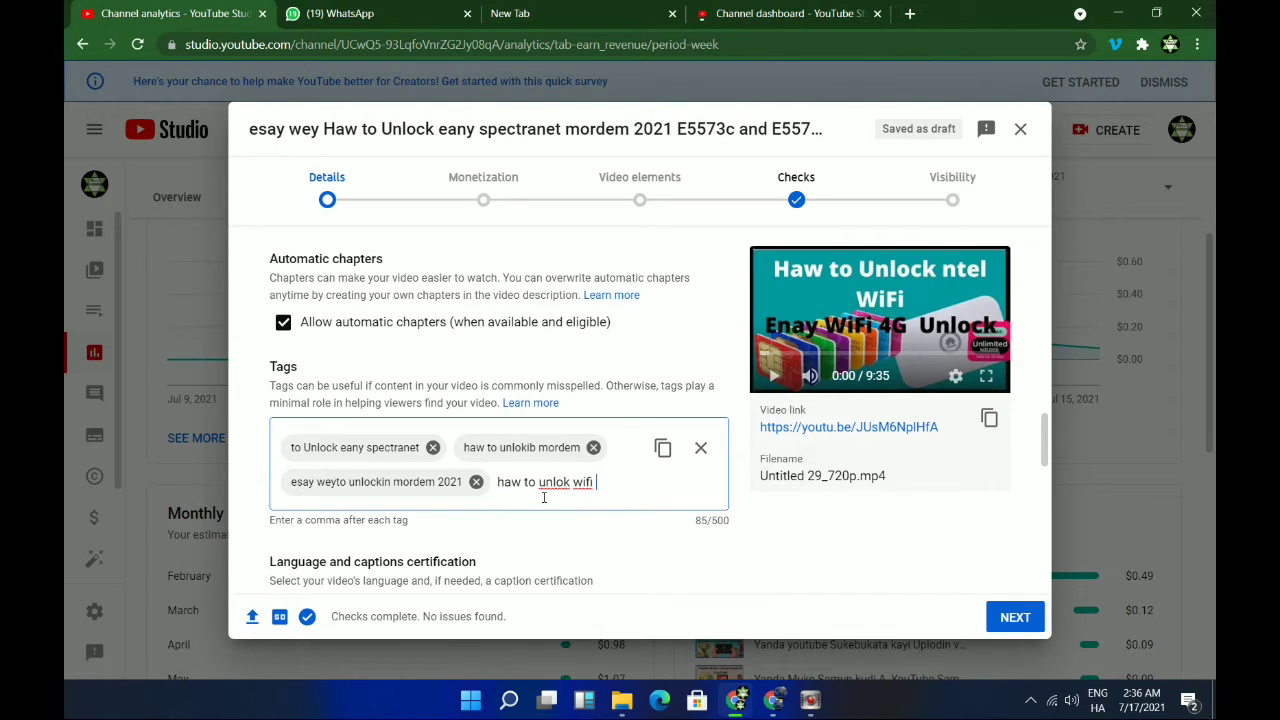
pyautogui.write(' s')
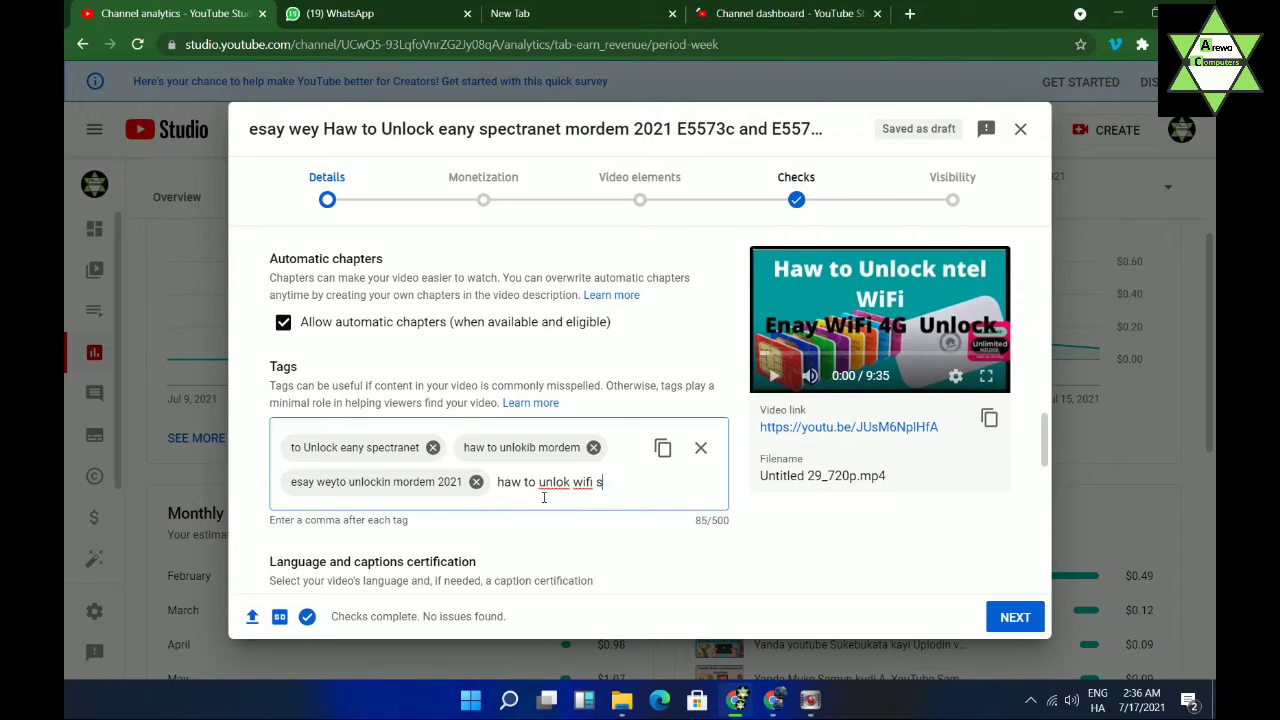
pyautogui.write('pecr')
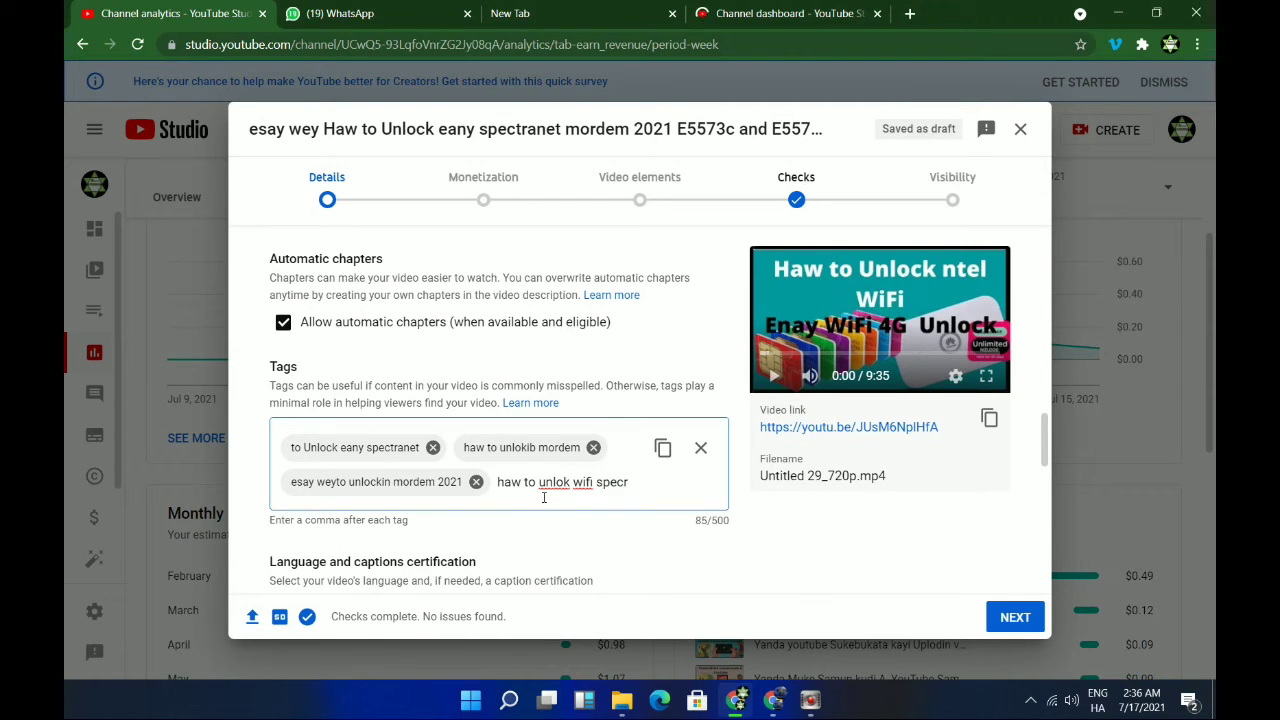
pyautogui.write('tra')
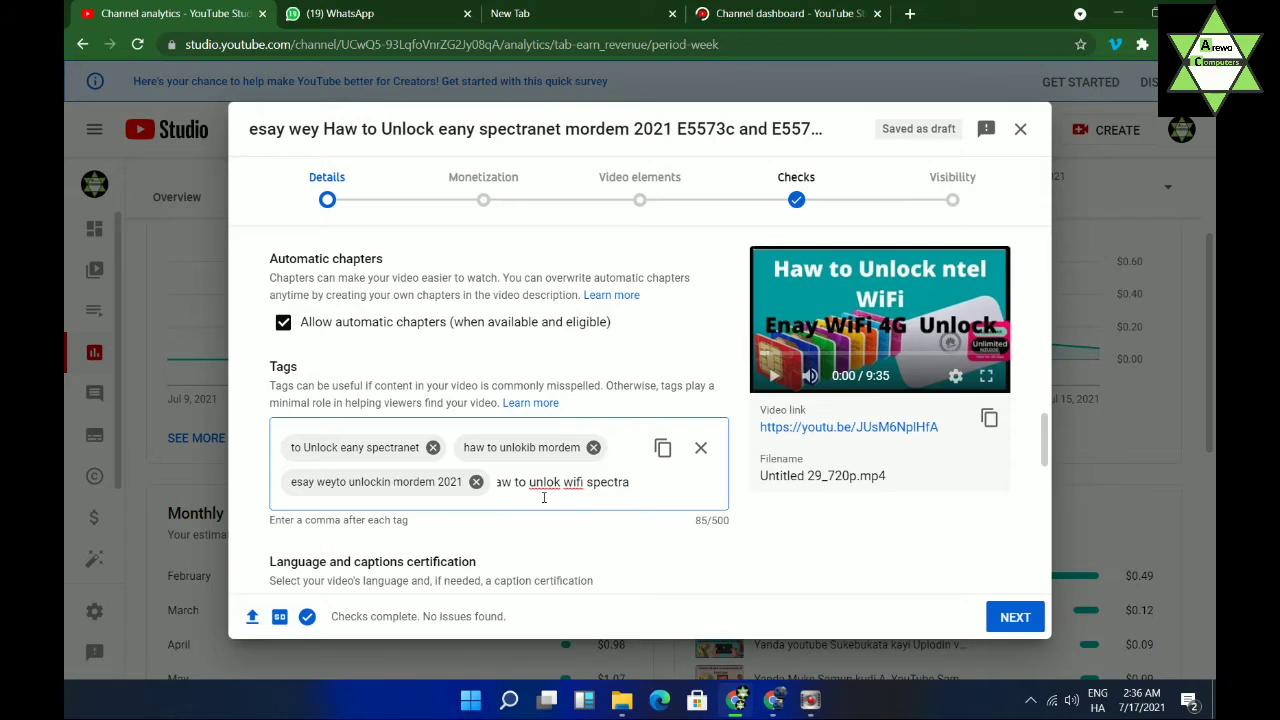
pyautogui.write('nek E')
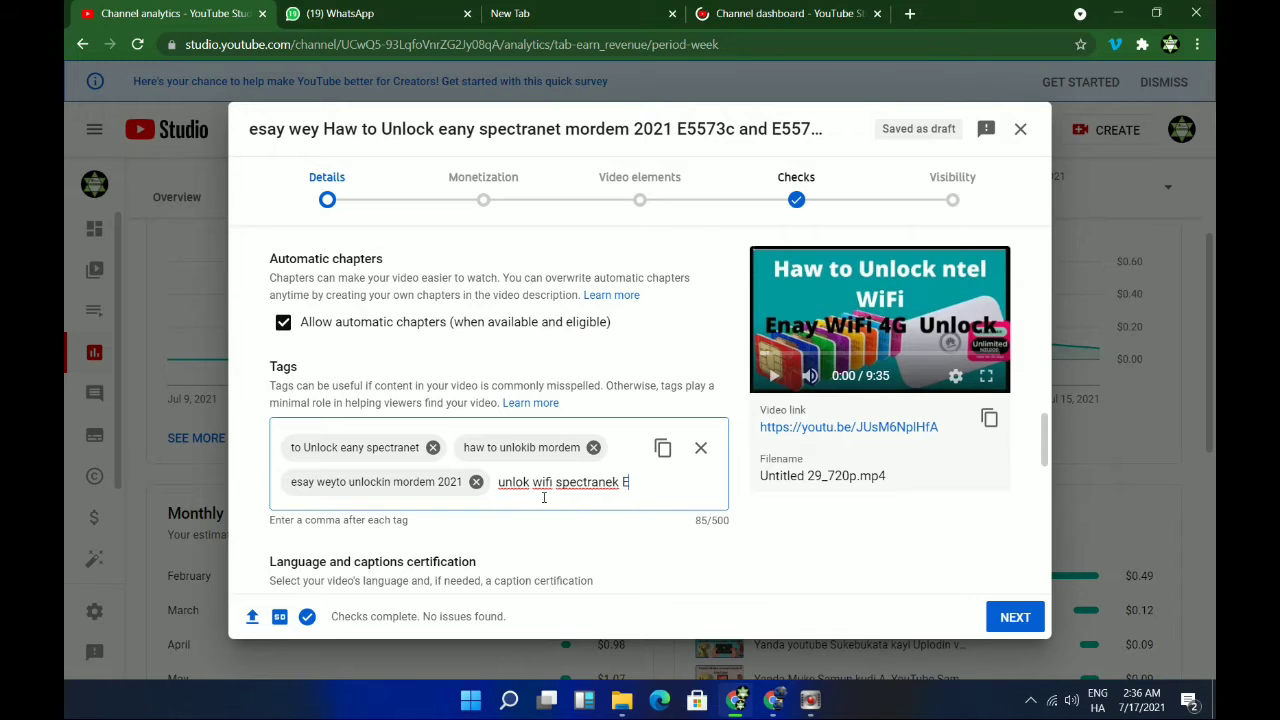
pyautogui.write('5573')
pyautogui.press('Return')
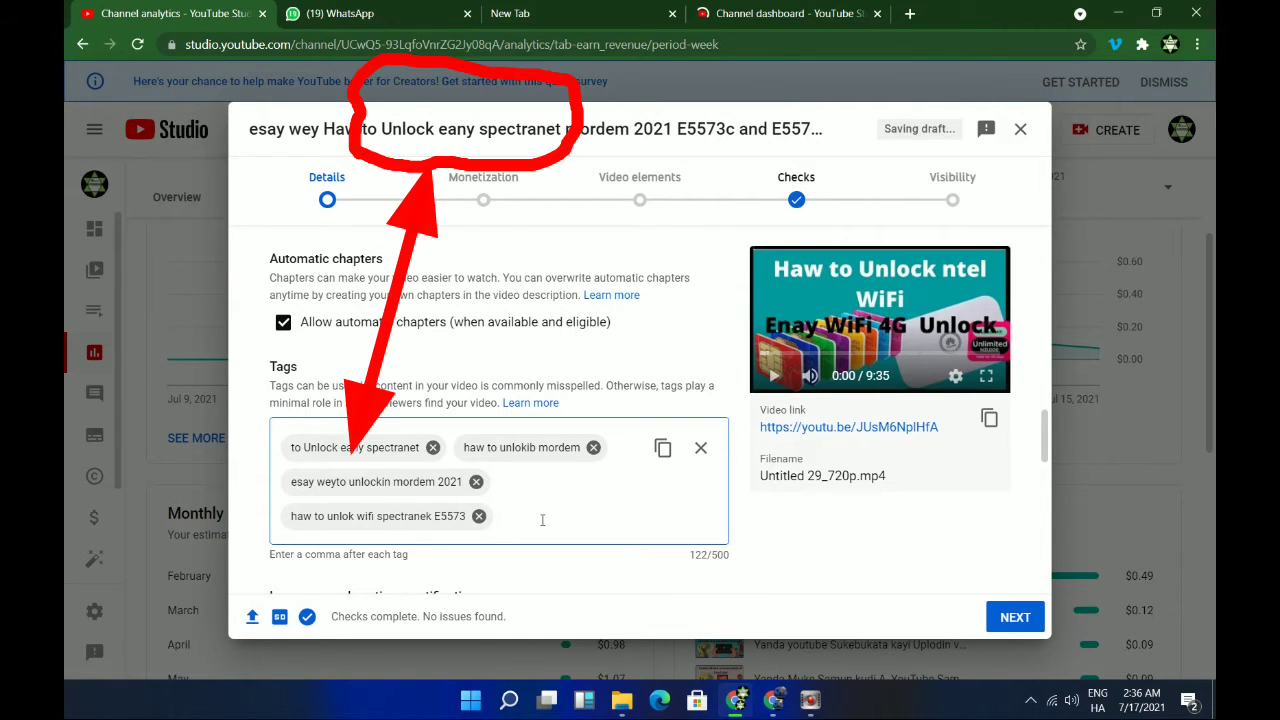
# - Add the tag "haw to get mordem unlock 2021" to the video's Tags field
pyautogui.write('haw tk')
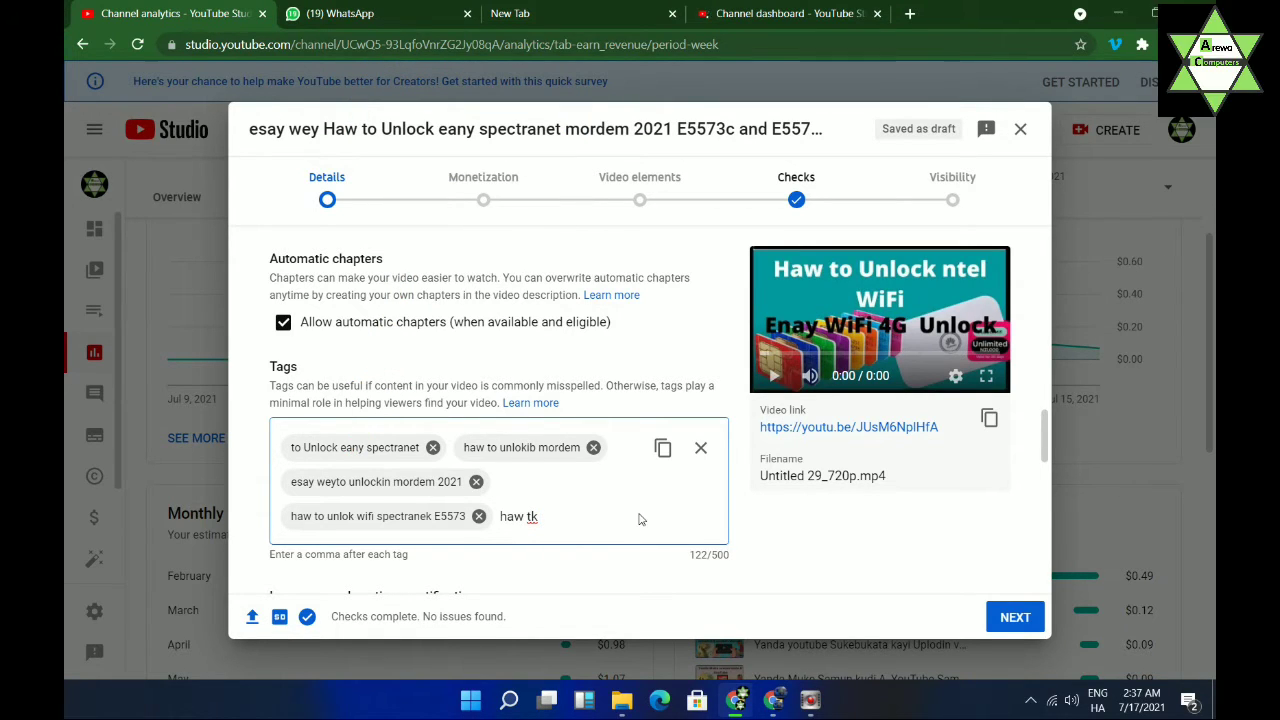
pyautogui.press('BackSpace')
pyautogui.press('BackSpace')
pyautogui.write('to')
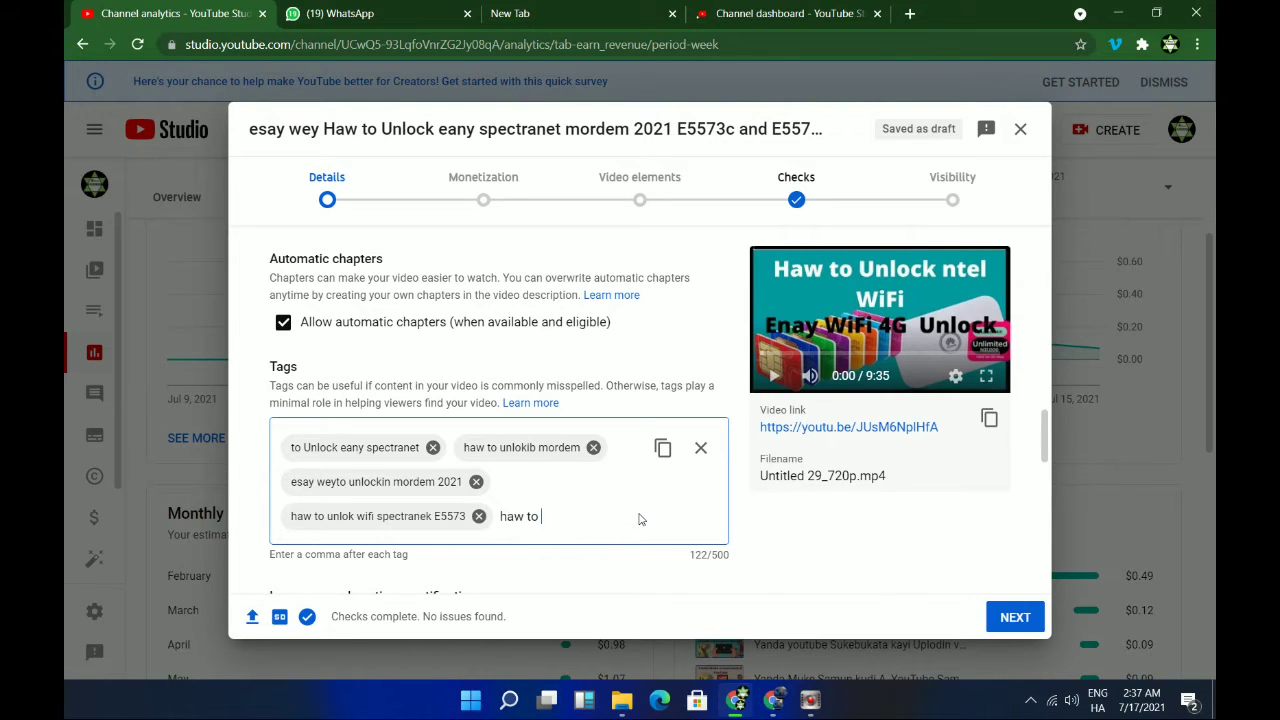
pyautogui.write(' get mo')
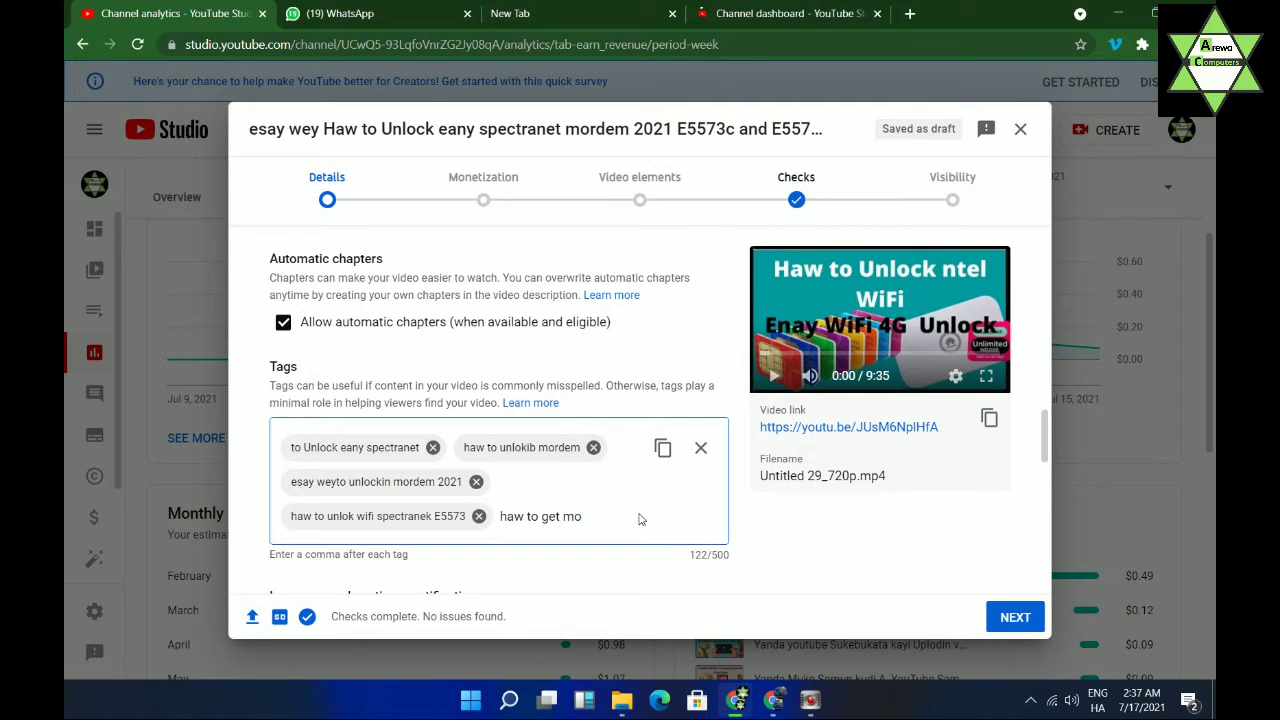
pyautogui.write('rdem unl')
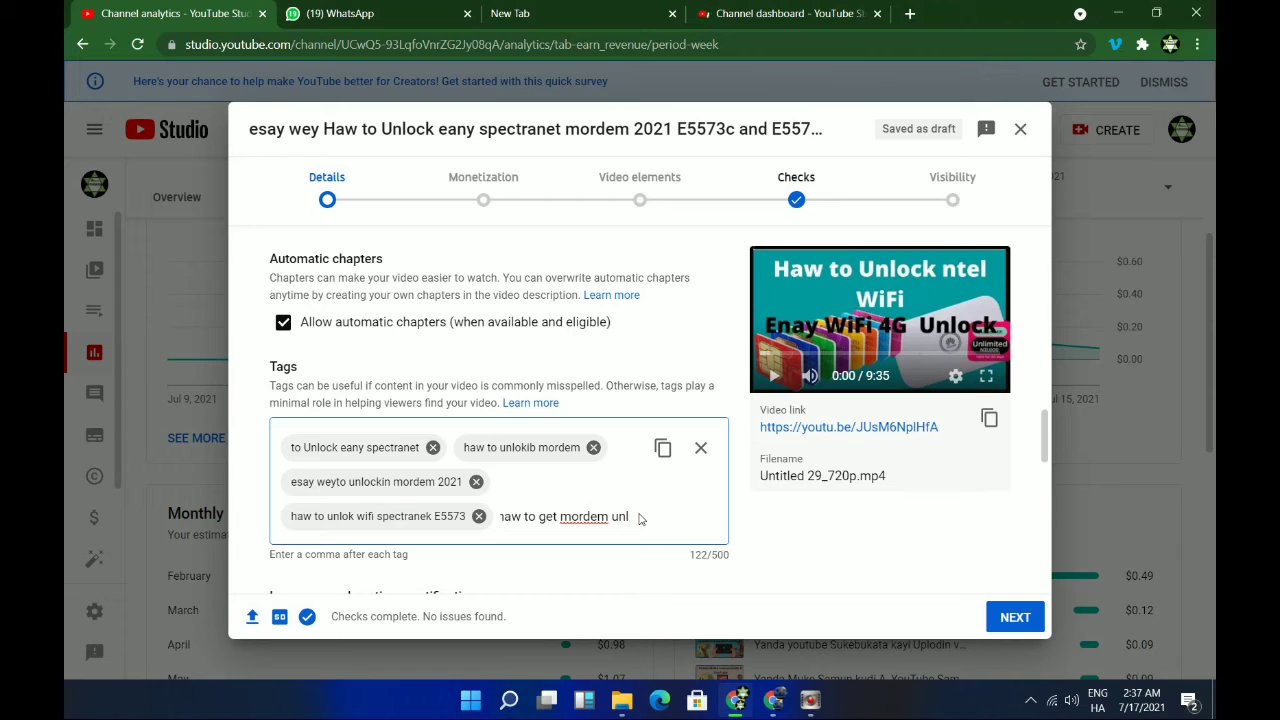
pyautogui.write('ock')
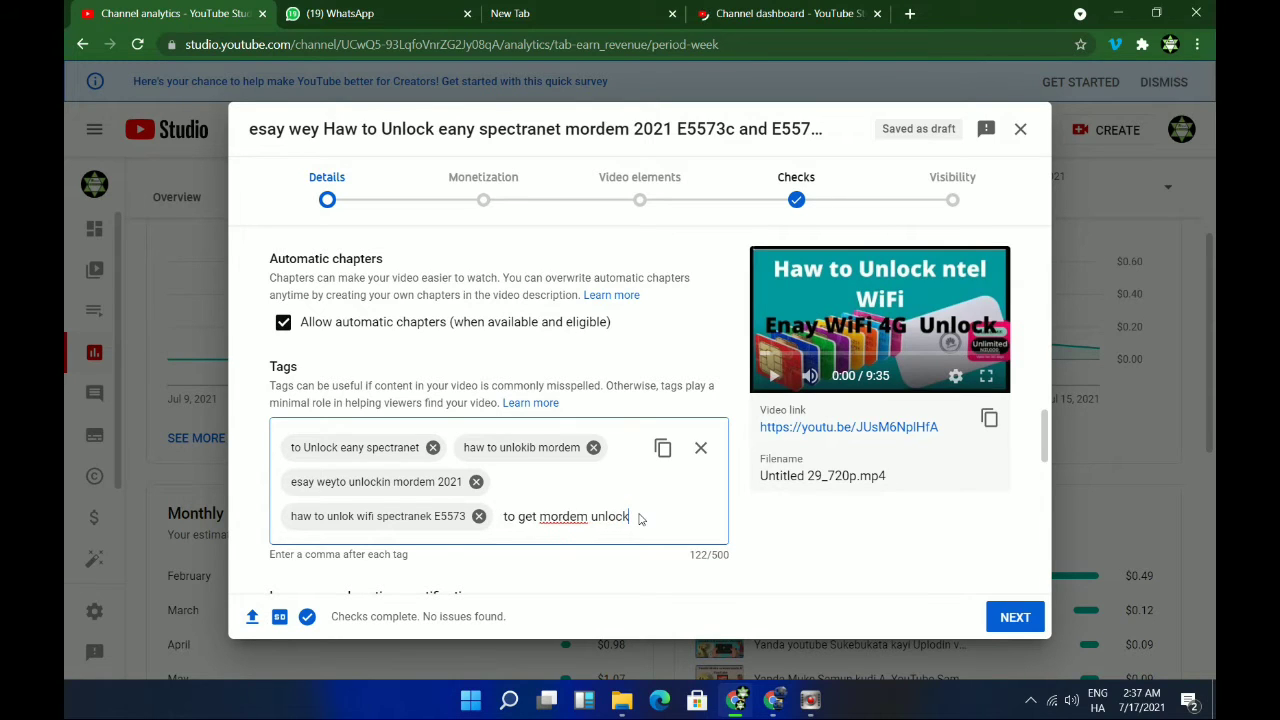
pyautogui.write(' 20')
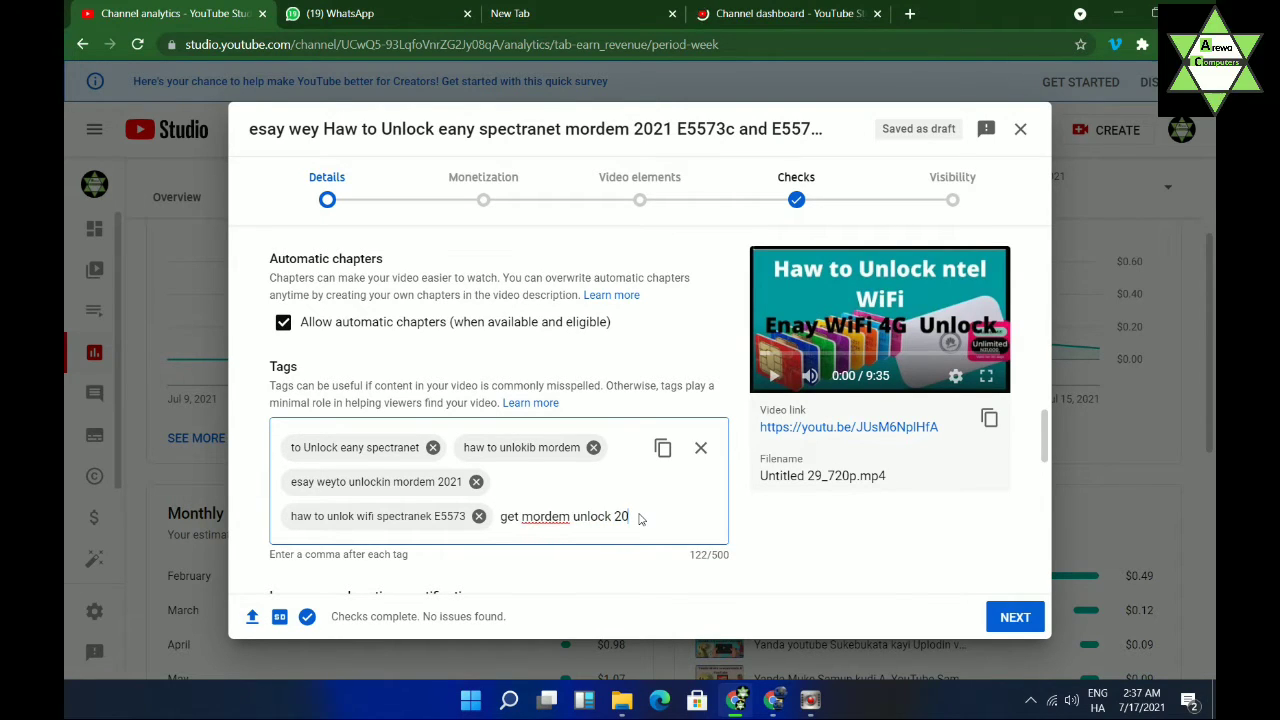
pyautogui.write('21')
pyautogui.press(',')
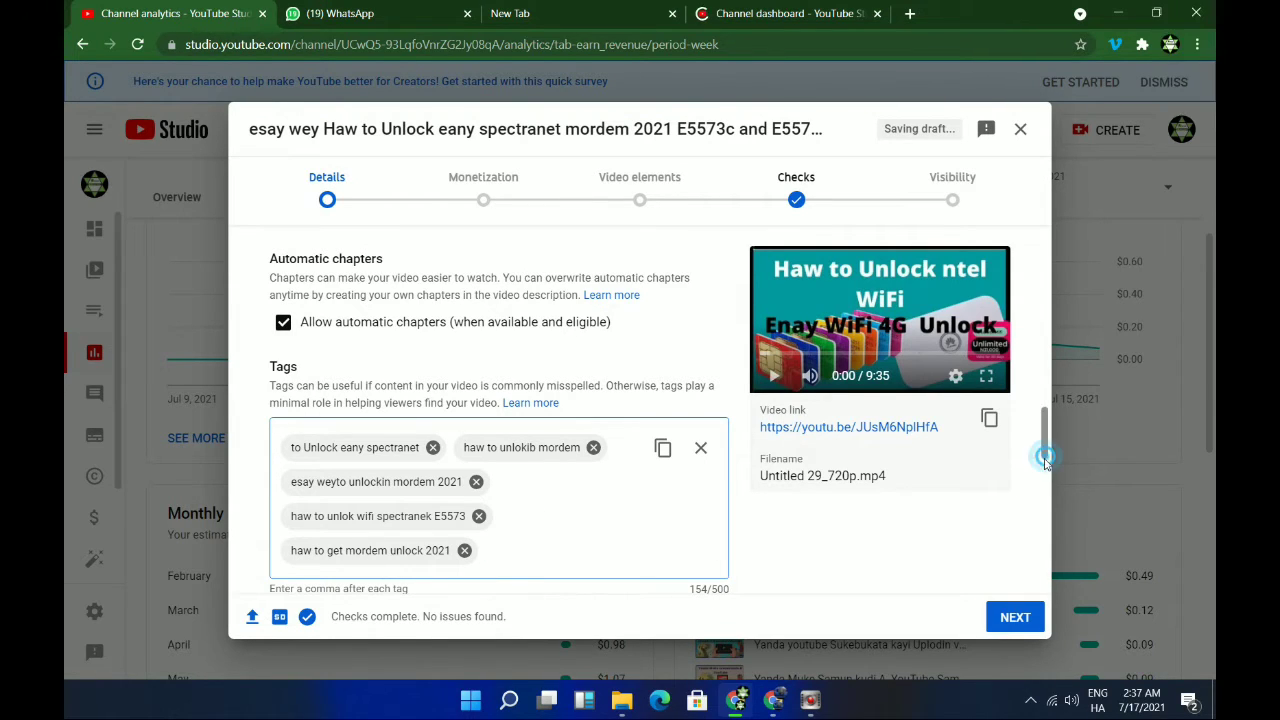
# - Add the tag "haw to unlokin spctranet E5573c" after the existing tags in the video's Tags field
pyautogui.moveTo(1043, 457)
pyautogui.mouseDown()
pyautogui.moveTo(1038, 490)
pyautogui.moveTo(1040, 474)
pyautogui.mouseUp()
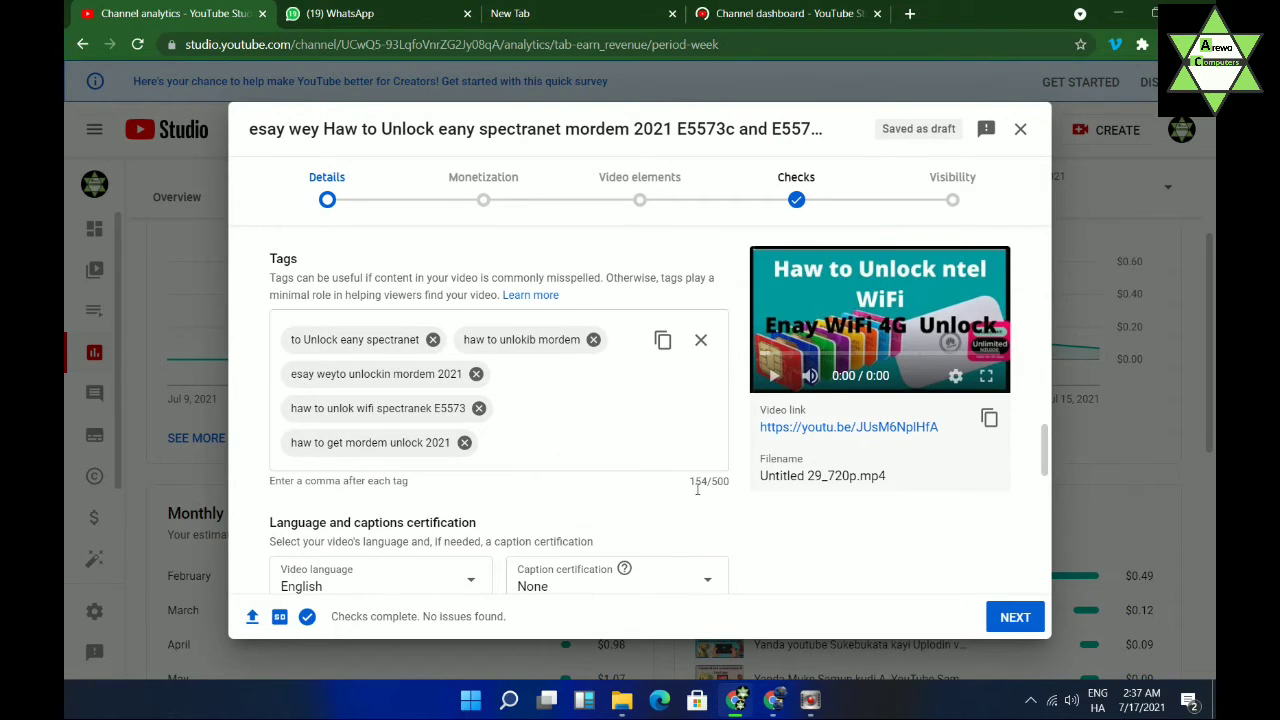
pyautogui.moveTo(688, 482); pyautogui.dragTo(734, 485)
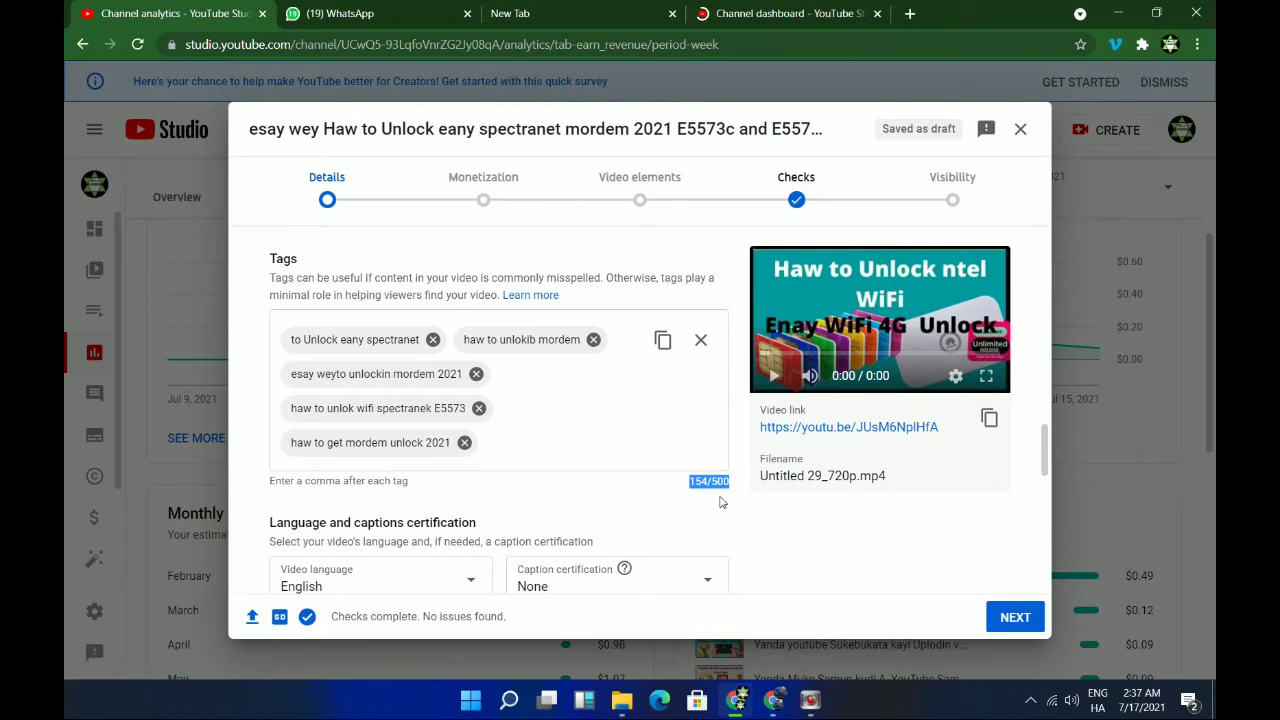
pyautogui.click(525, 450)
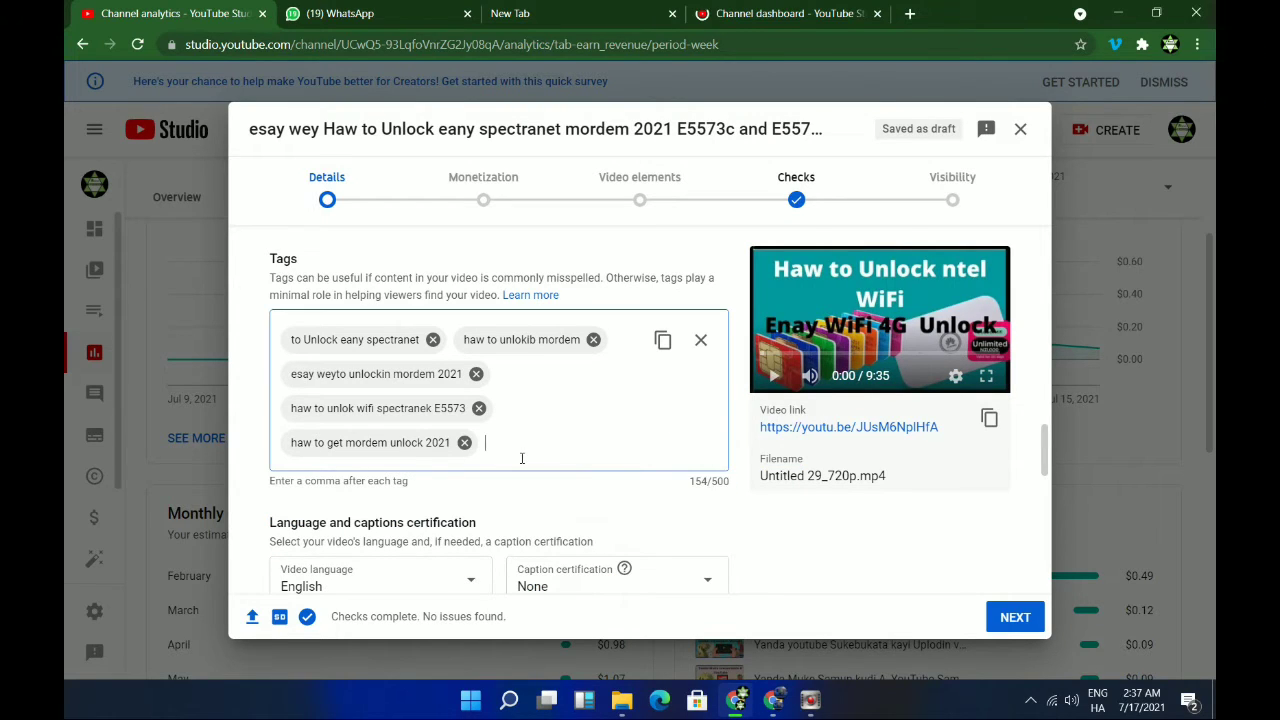
pyautogui.write('ho')
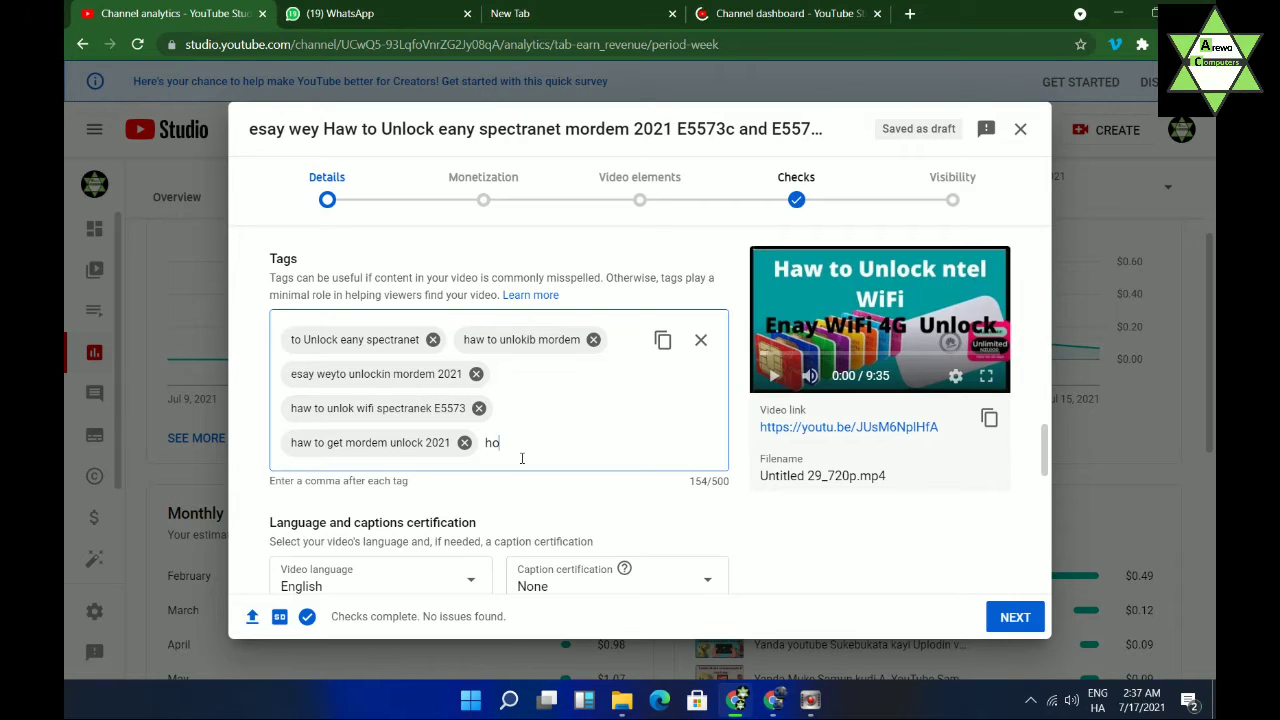
pyautogui.press('BackSpace')
pyautogui.write('aw to unlo')
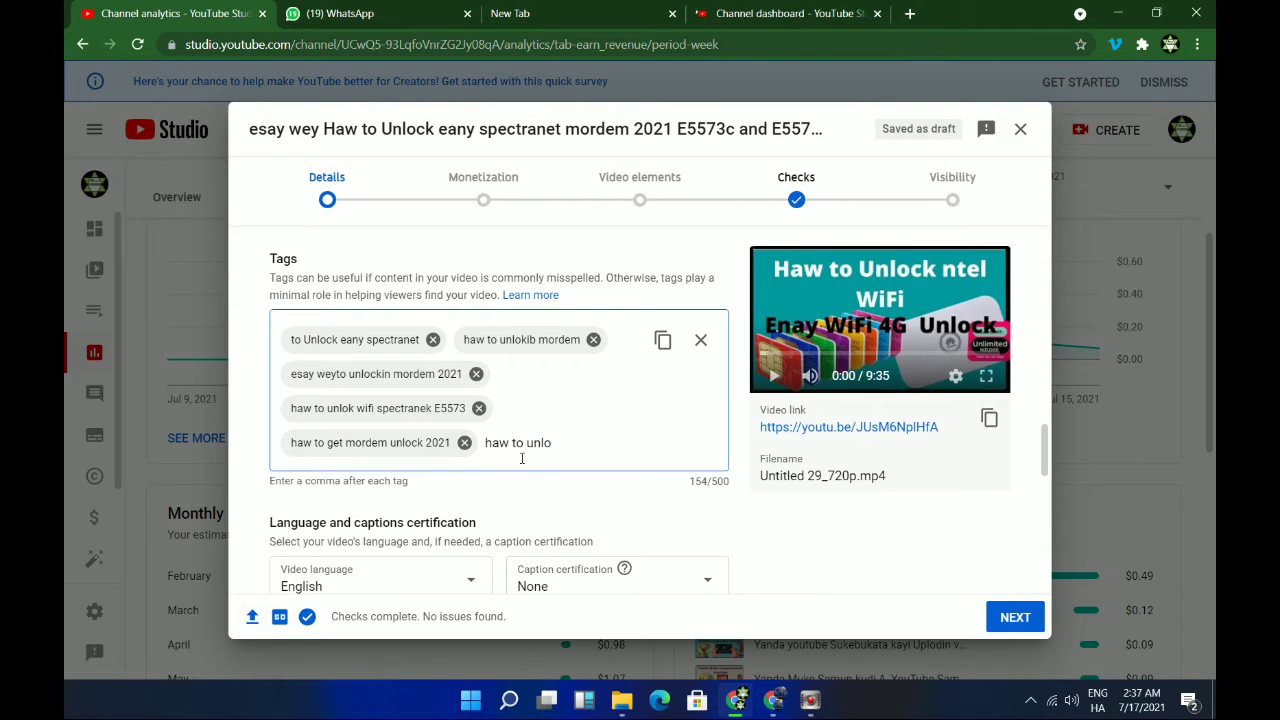
pyautogui.write('kin')
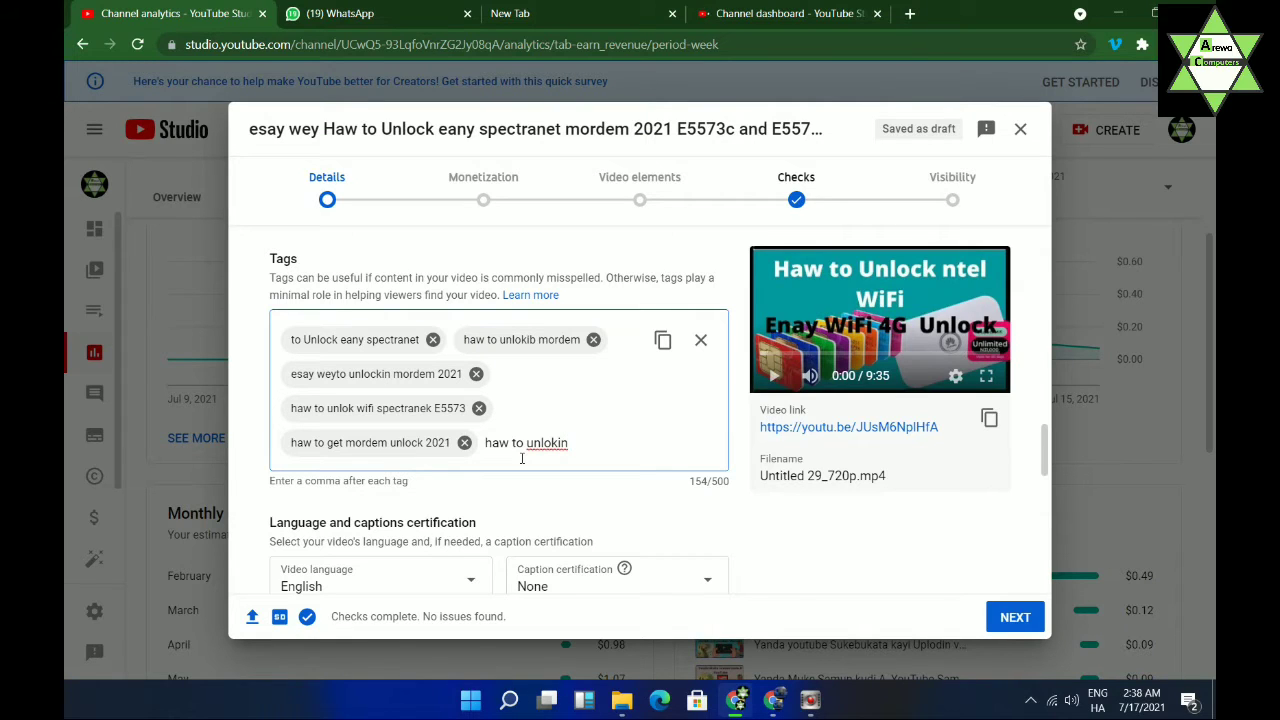
pyautogui.write(' sp')
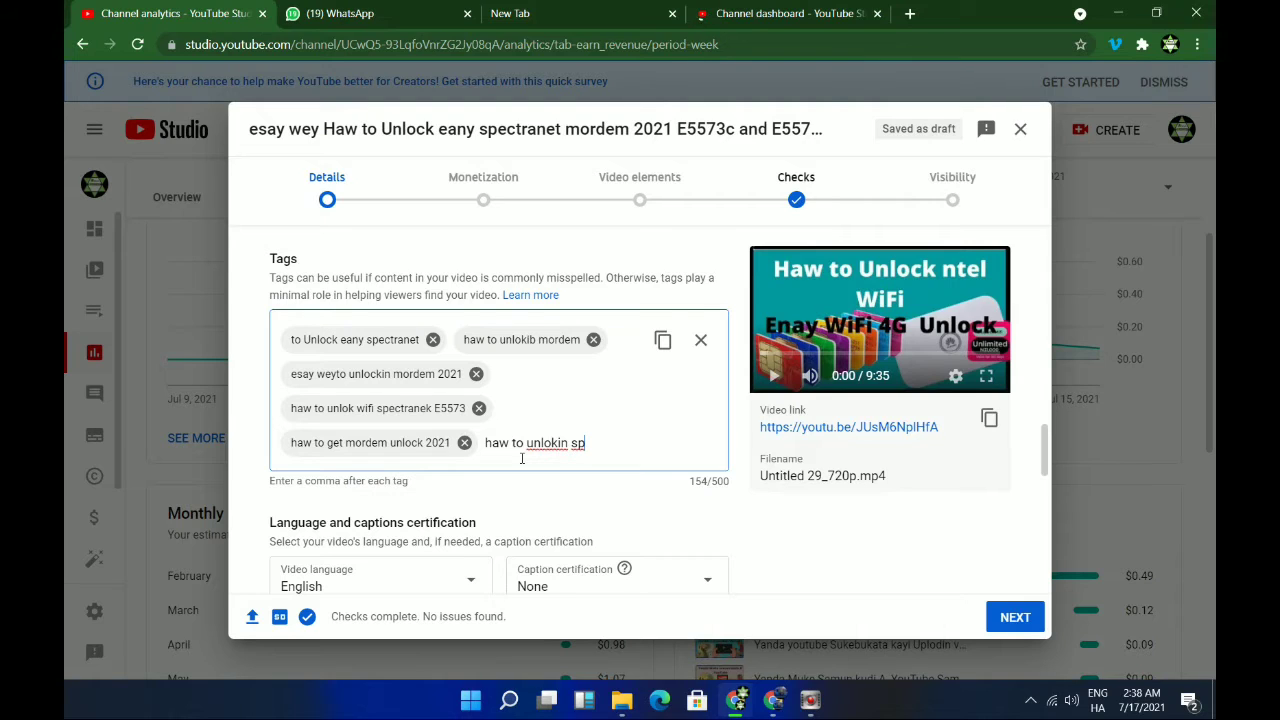
pyautogui.write('ct')
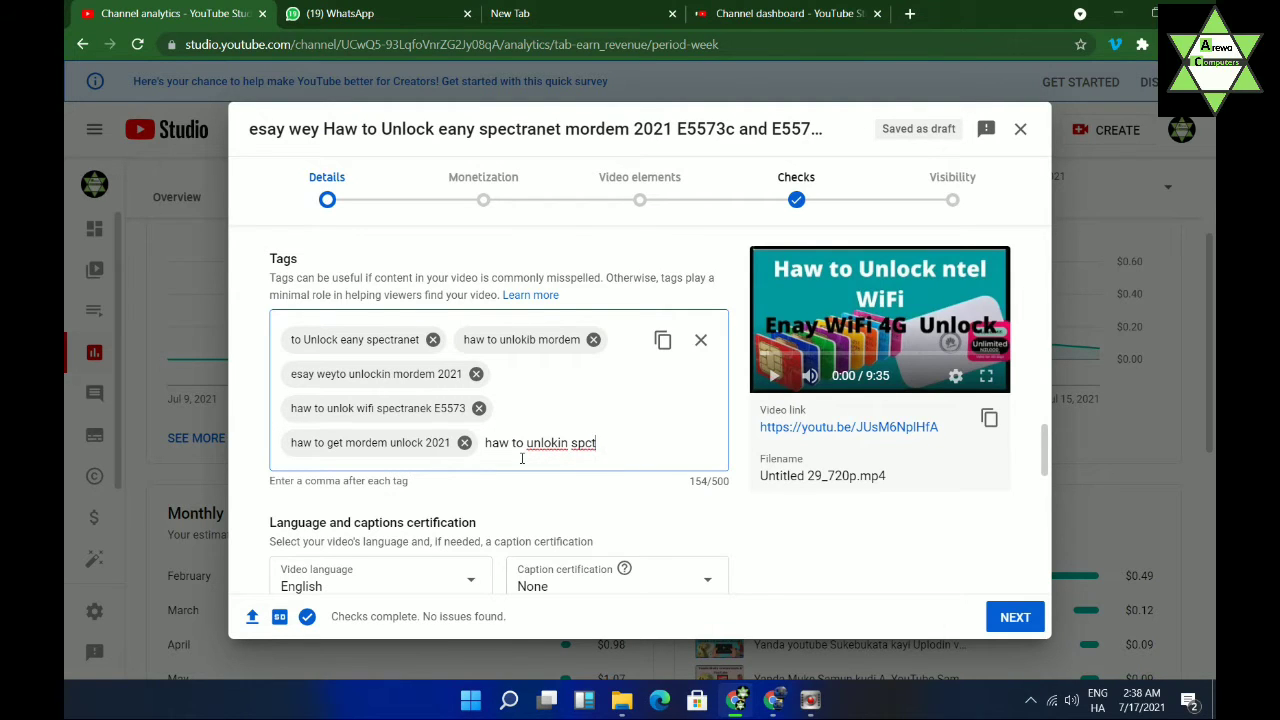
pyautogui.write('ranet E5')
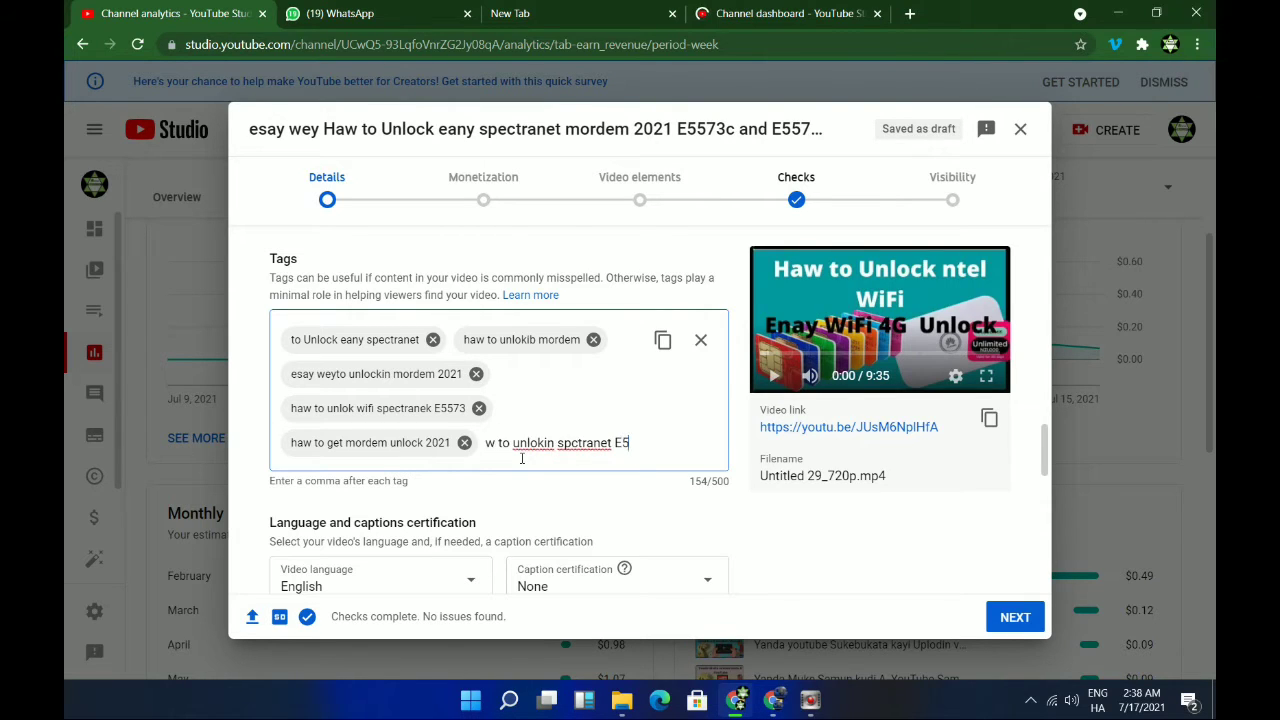
pyautogui.write('573')
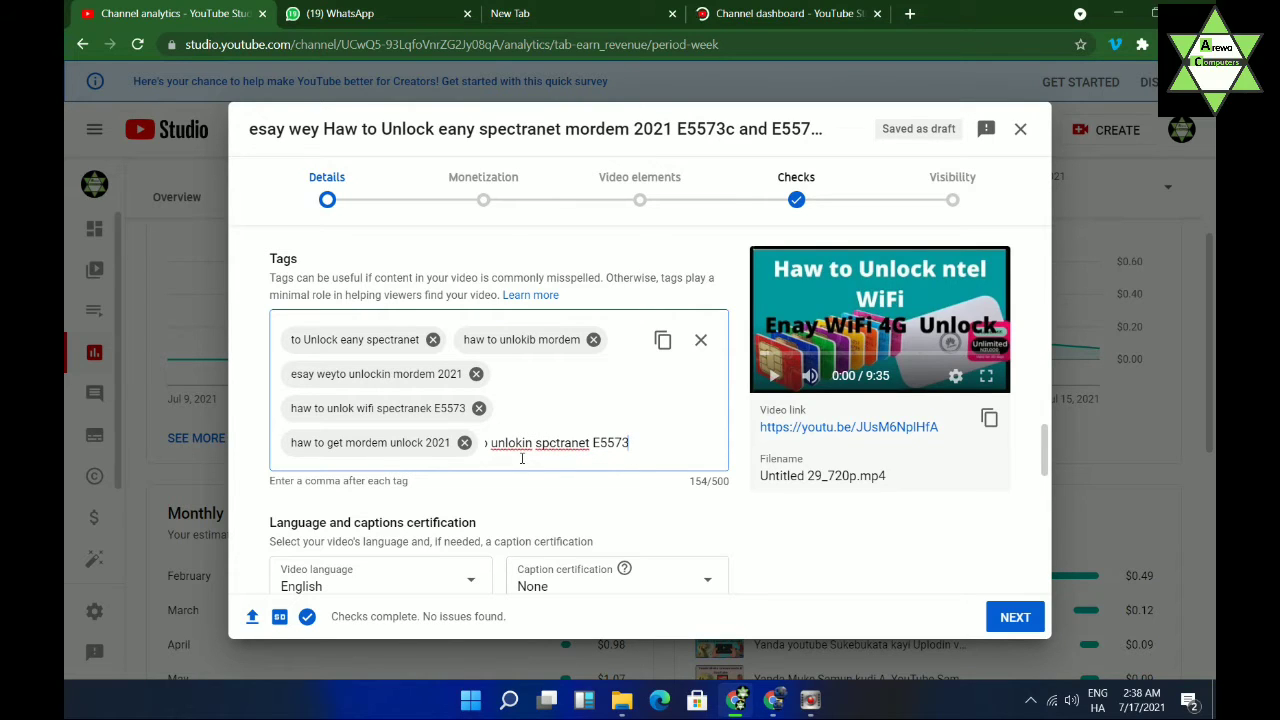
pyautogui.write('c')
pyautogui.press('Return')
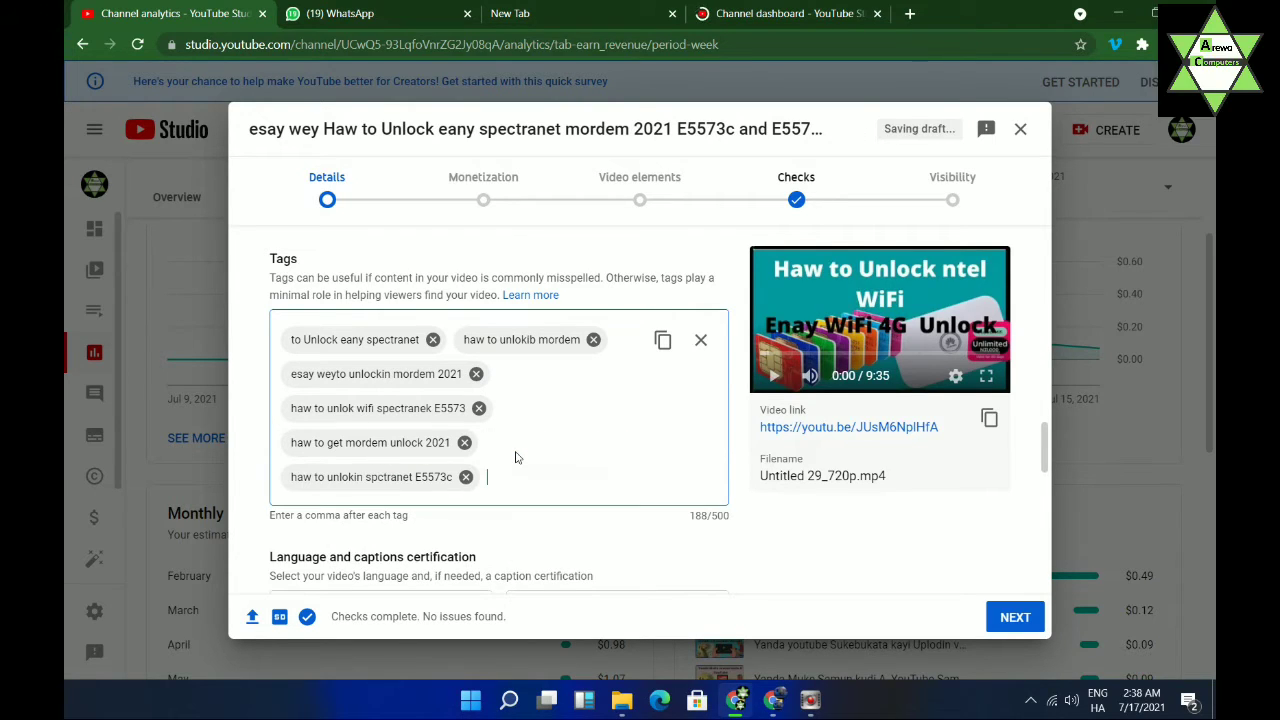
# - Add the tag "haw to unluck Smil Wifi" to the video's Tags field
pyautogui.write('ha')
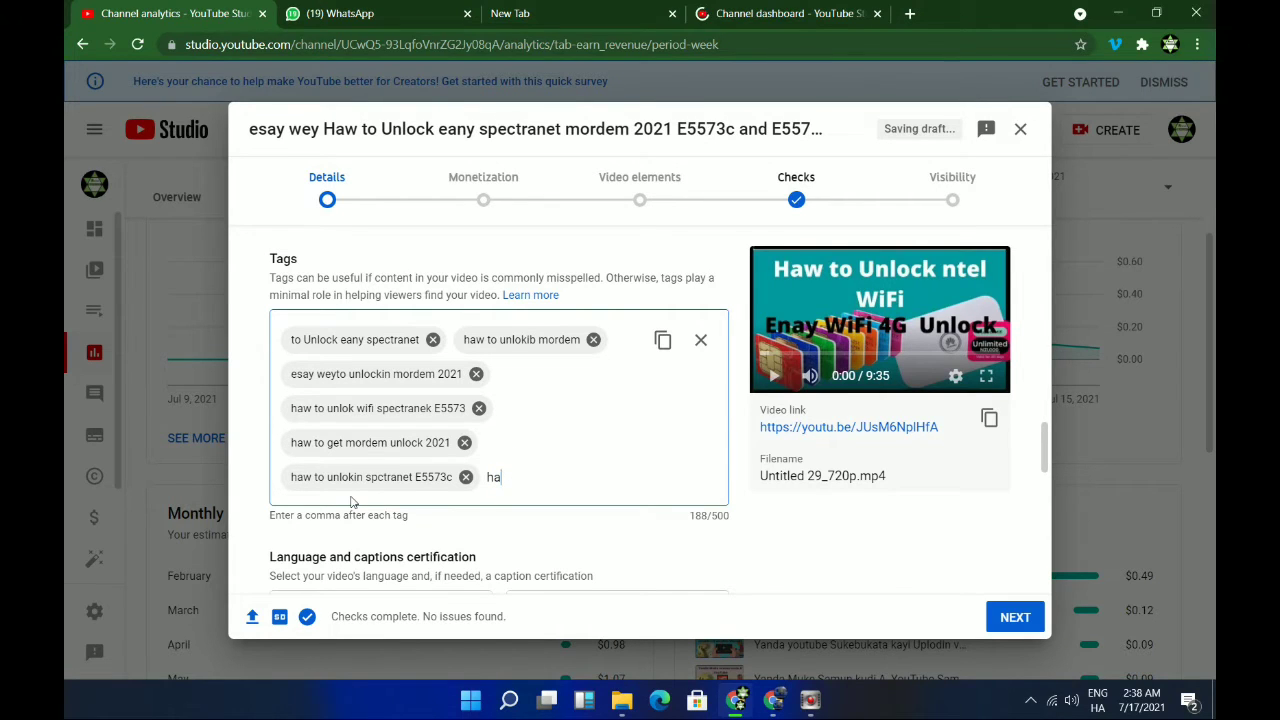
pyautogui.write('w to')
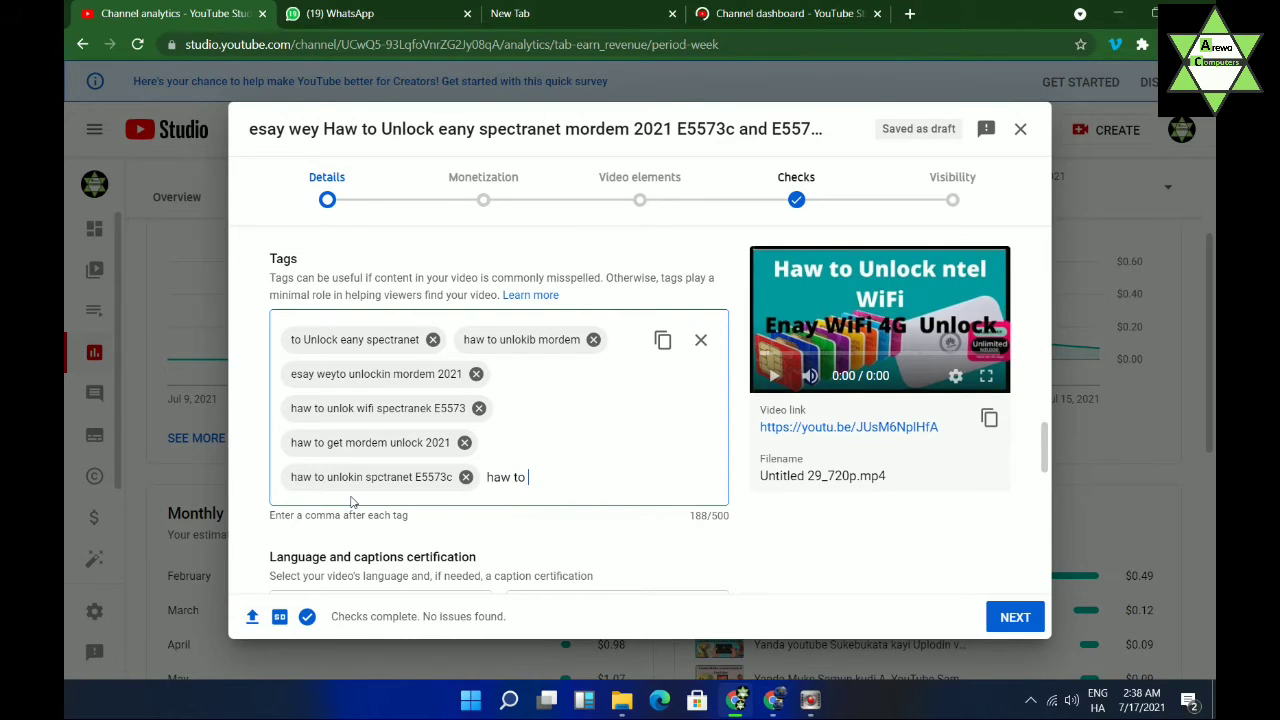
pyautogui.write(' ulo')
pyautogui.press('BackSpace')
pyautogui.press('BackSpace')
pyautogui.write('nl')
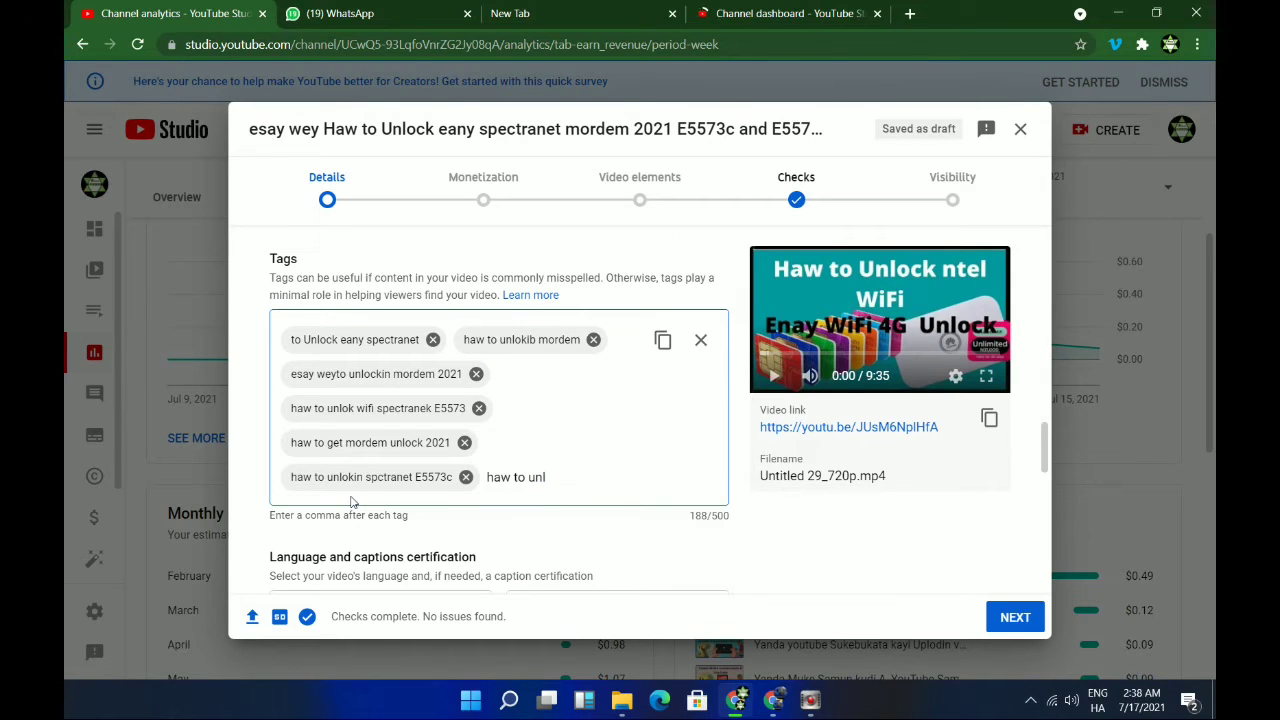
pyautogui.write('u')
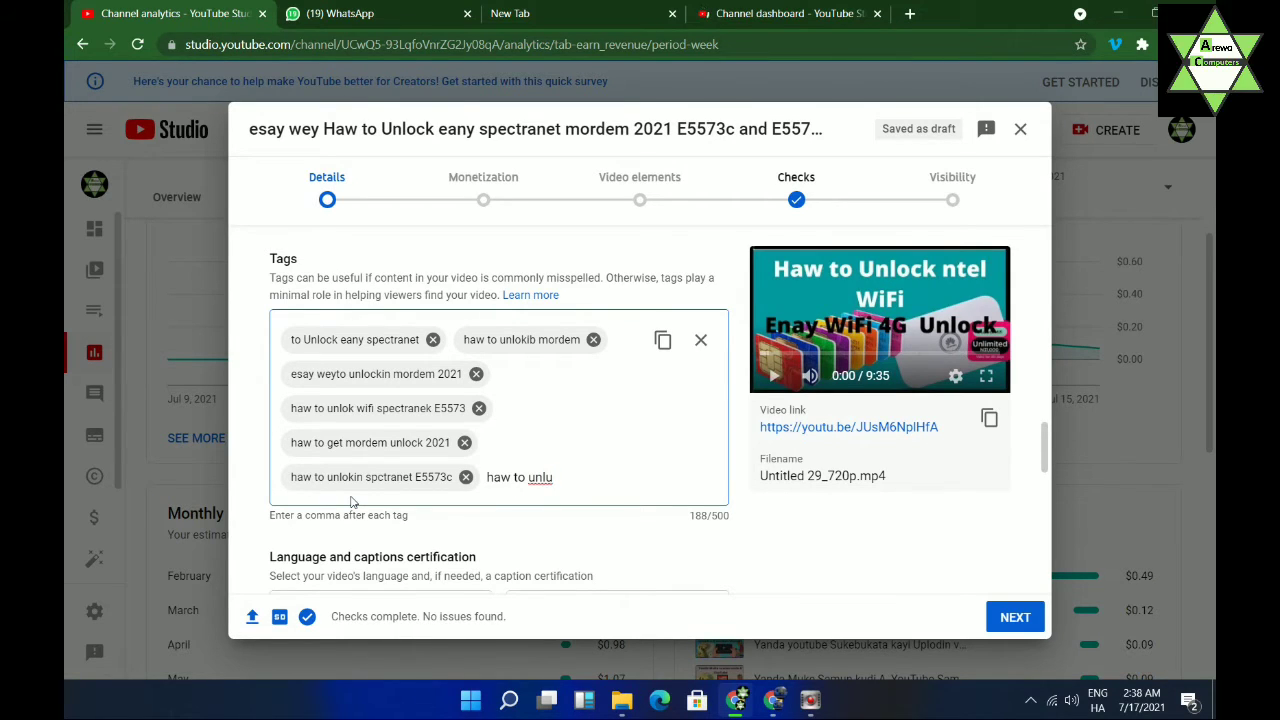
pyautogui.write('ck')
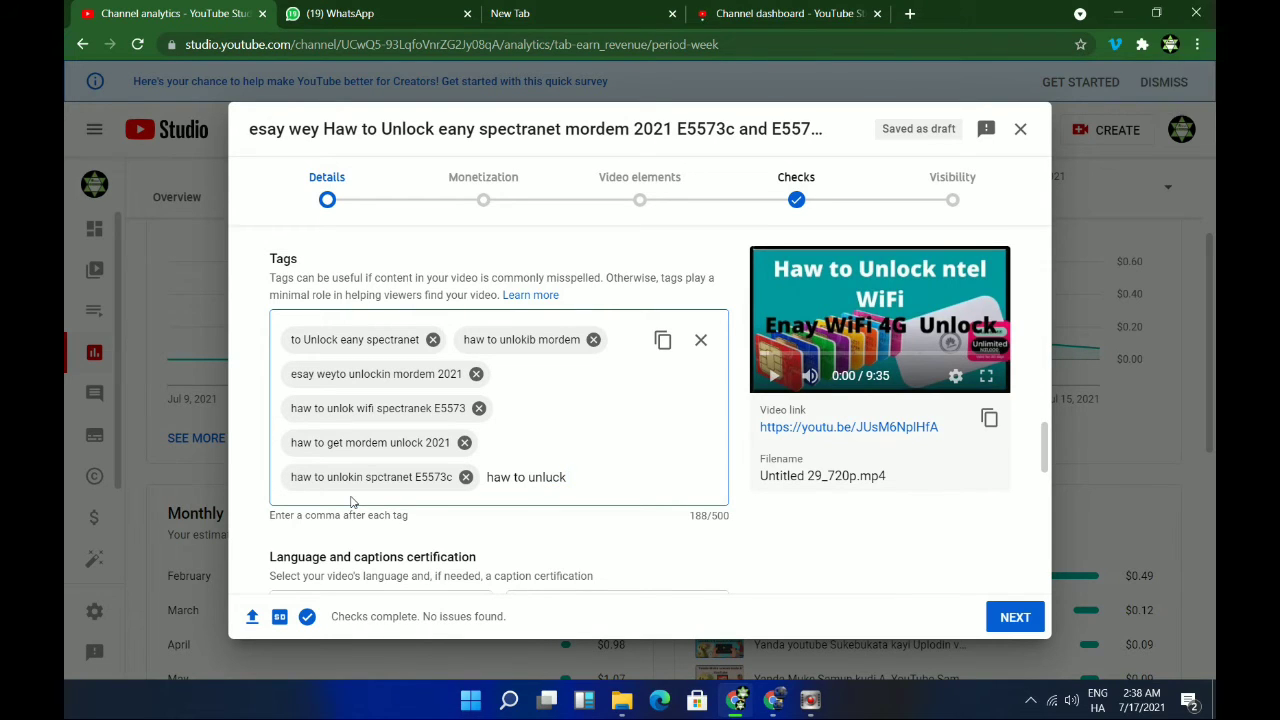
pyautogui.write(' Smil')
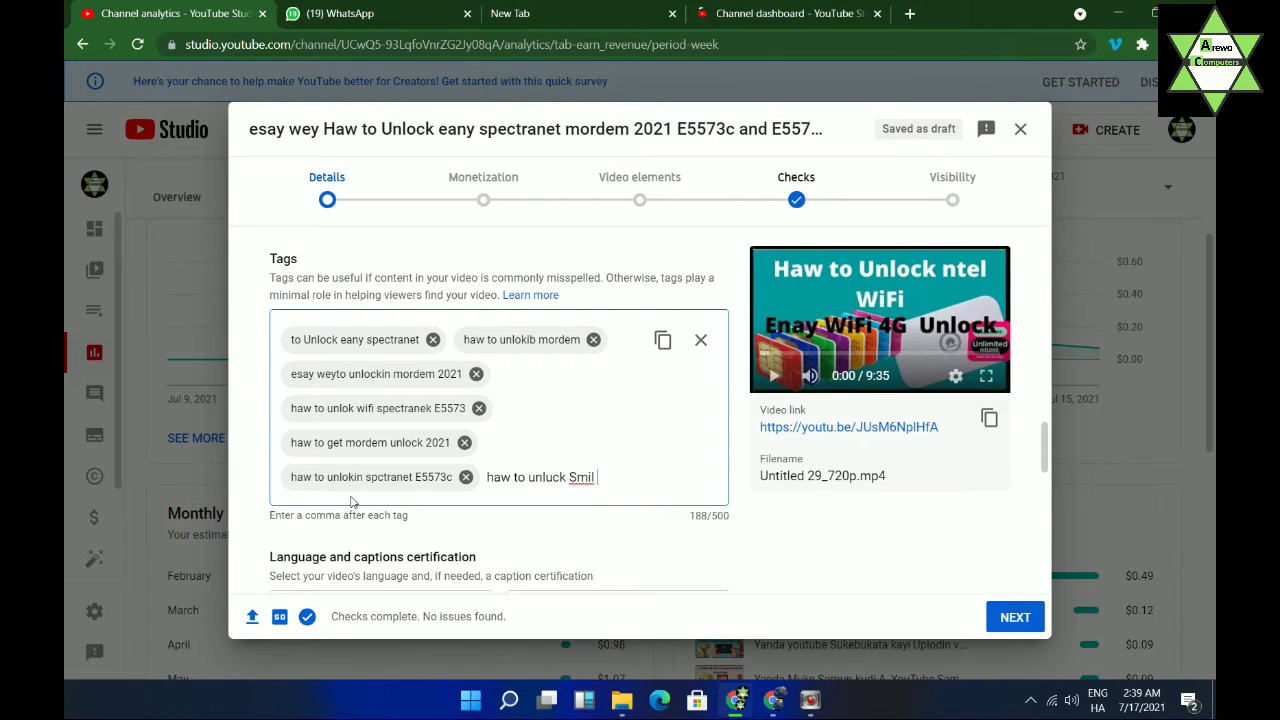
pyautogui.write(' Wifi')
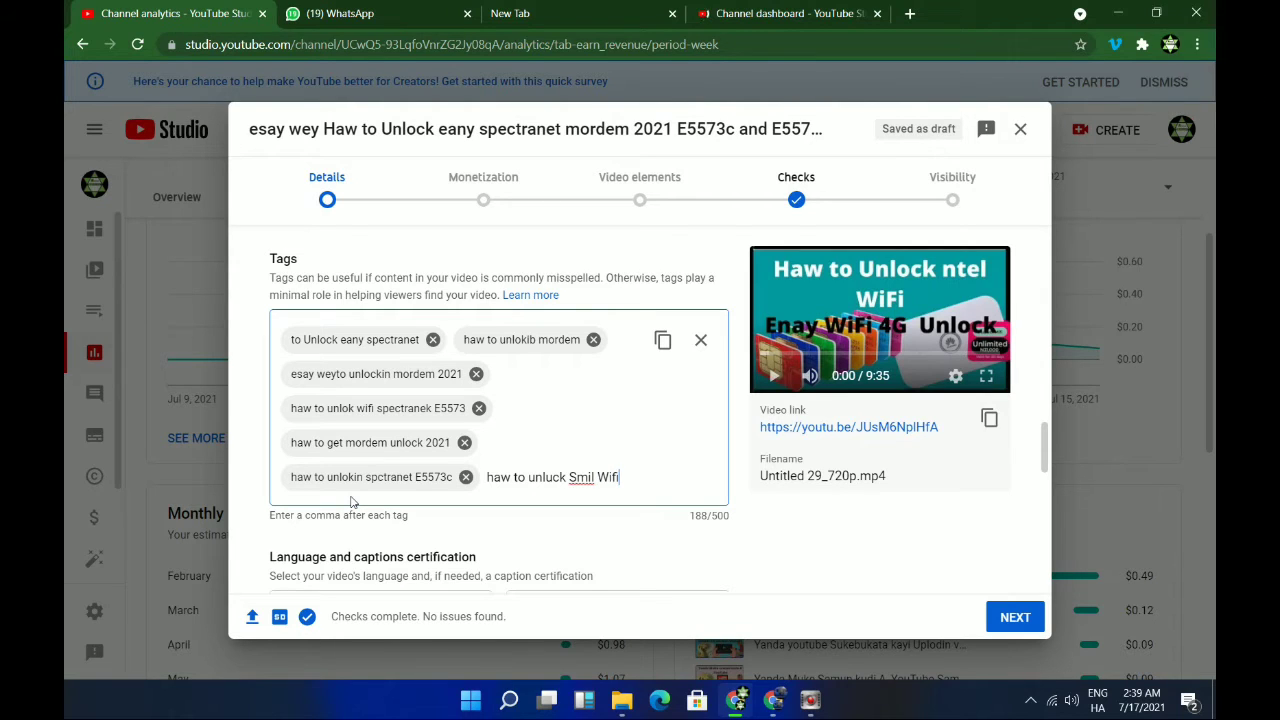
pyautogui.press(',')
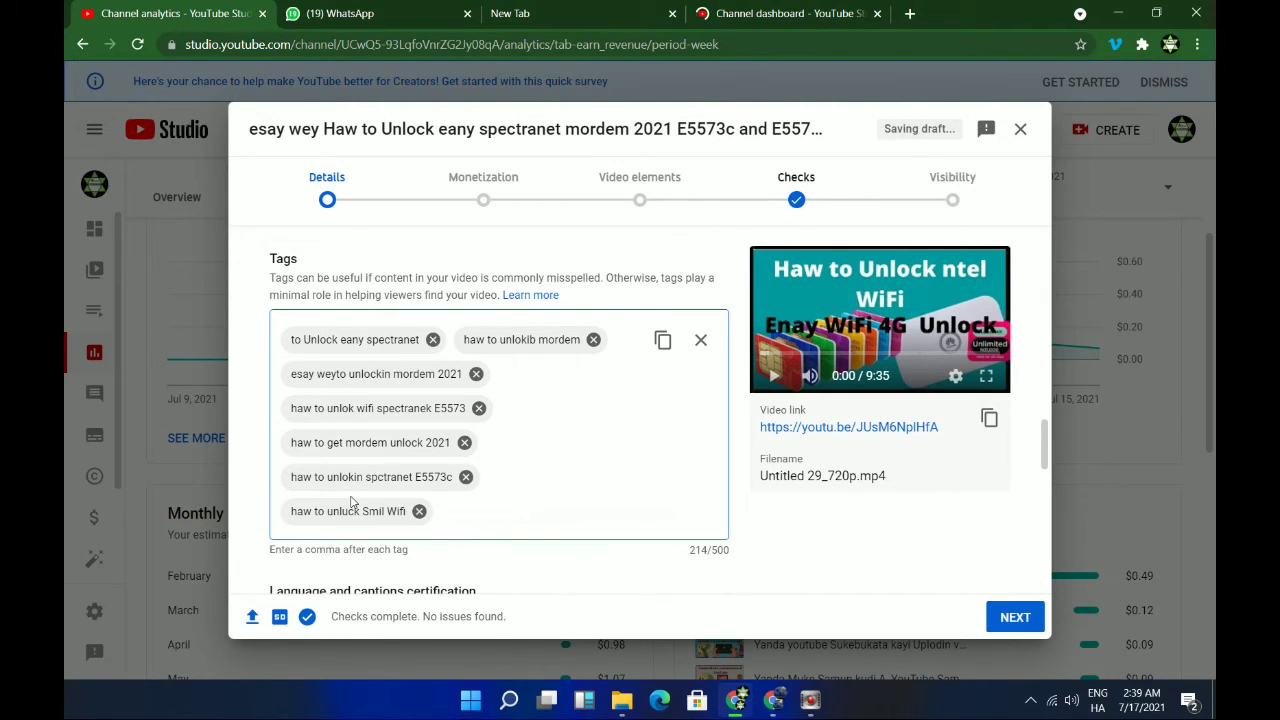
# - Add the short tag "sem" to the video's Tags field
pyautogui.write('se')
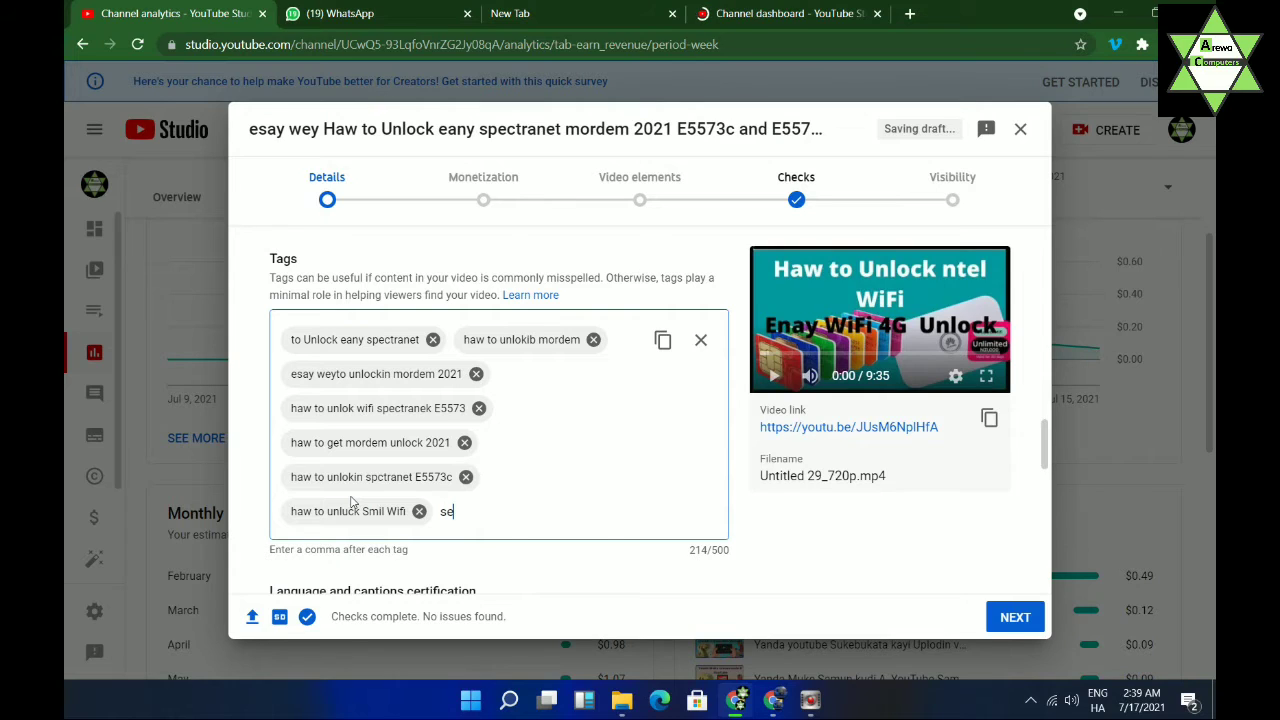
pyautogui.write('m')
pyautogui.press(',')
# - Add the tag "Smile Wifi Unlock" to the video's Tags field
pyautogui.write('ai')
pyautogui.press('BackSpace')
pyautogui.press('BackSpace')
pyautogui.write('S')
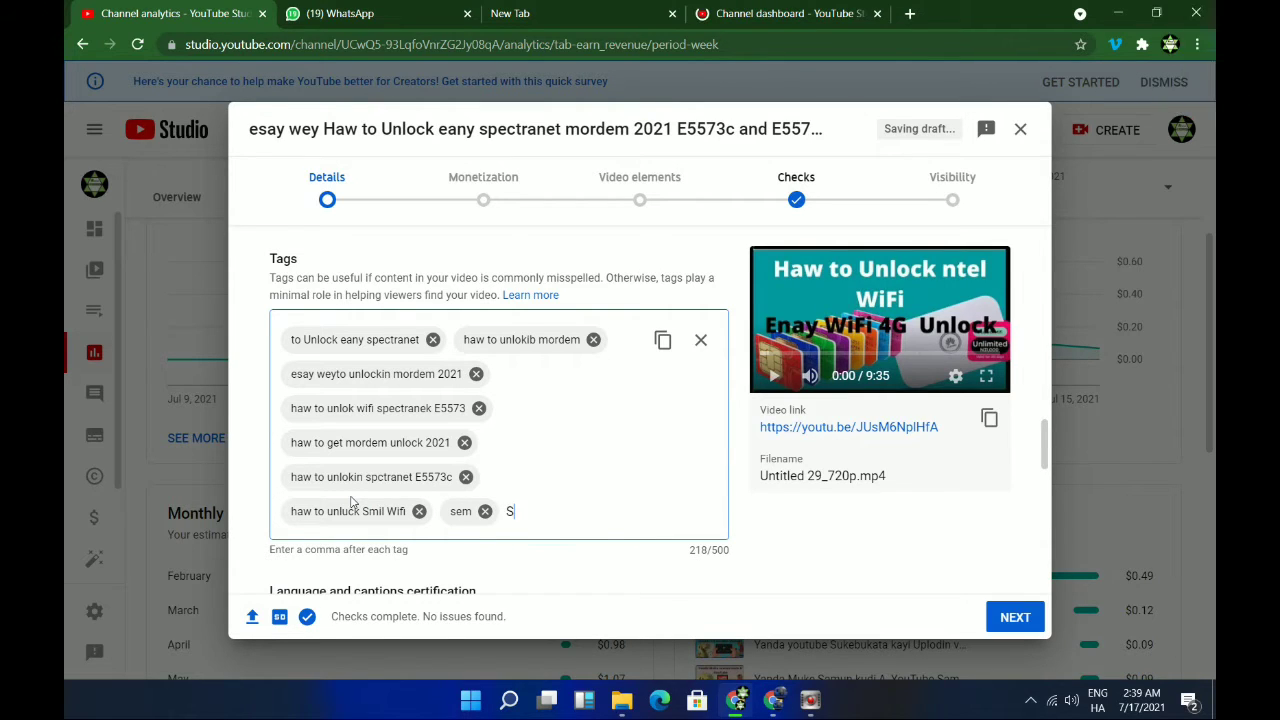
pyautogui.write('mile')
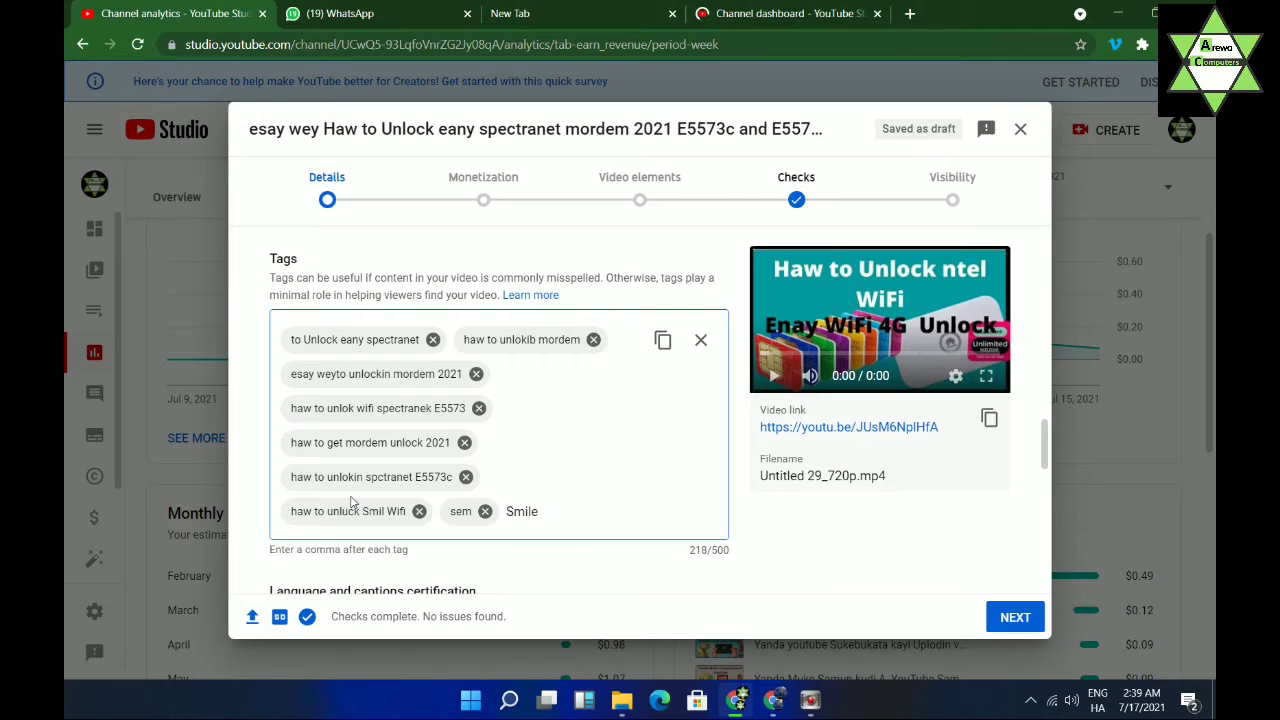
pyautogui.write(' Wifi u')
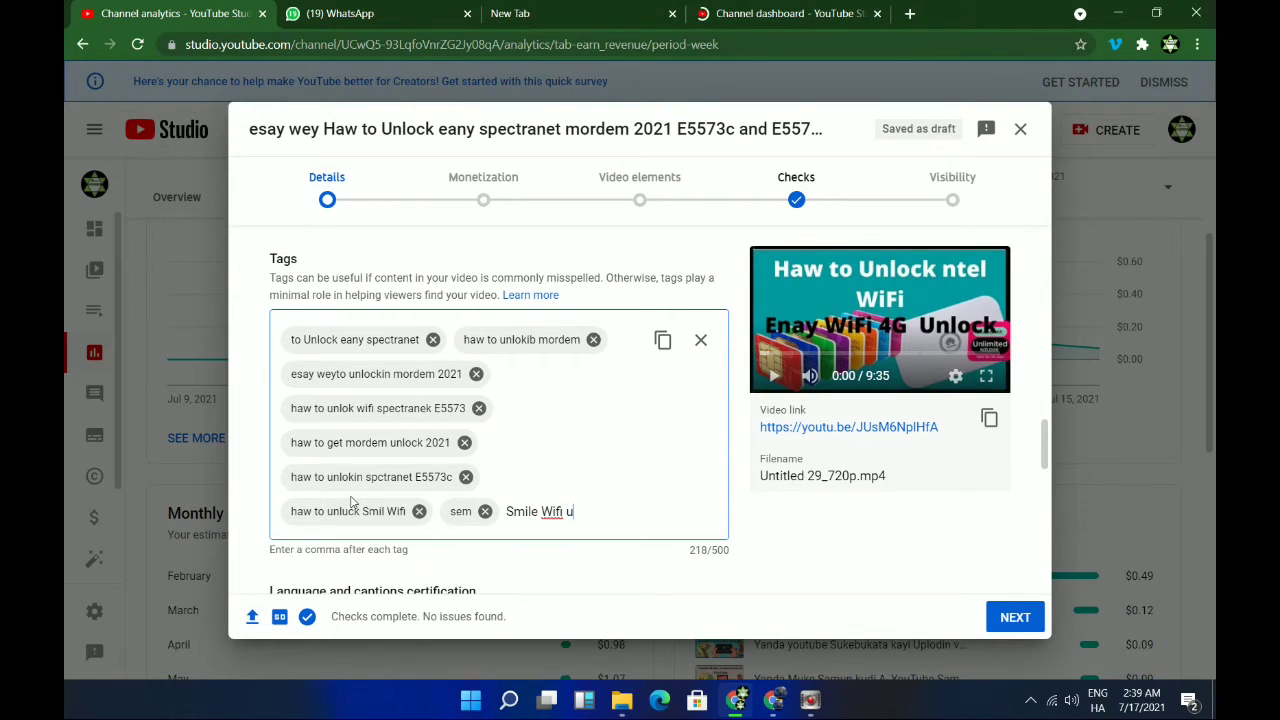
pyautogui.press('BackSpace')
pyautogui.write('Un')
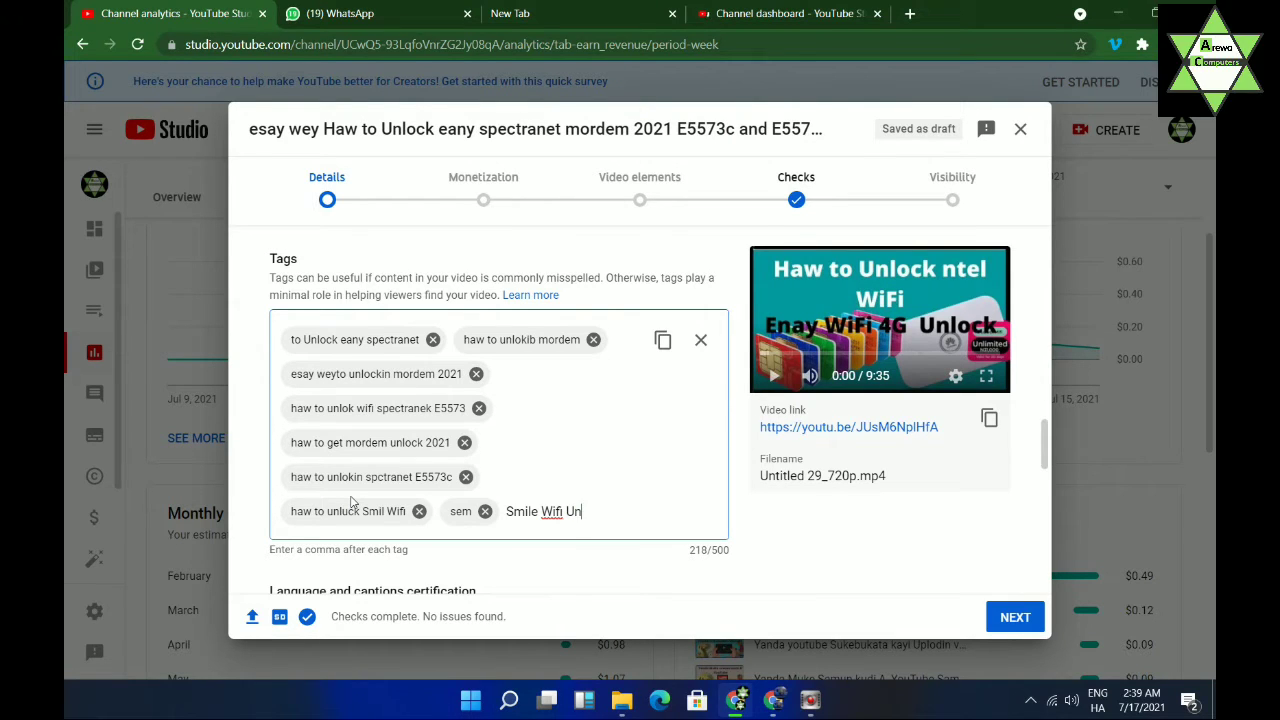
pyautogui.write('lock')
pyautogui.press('Return')
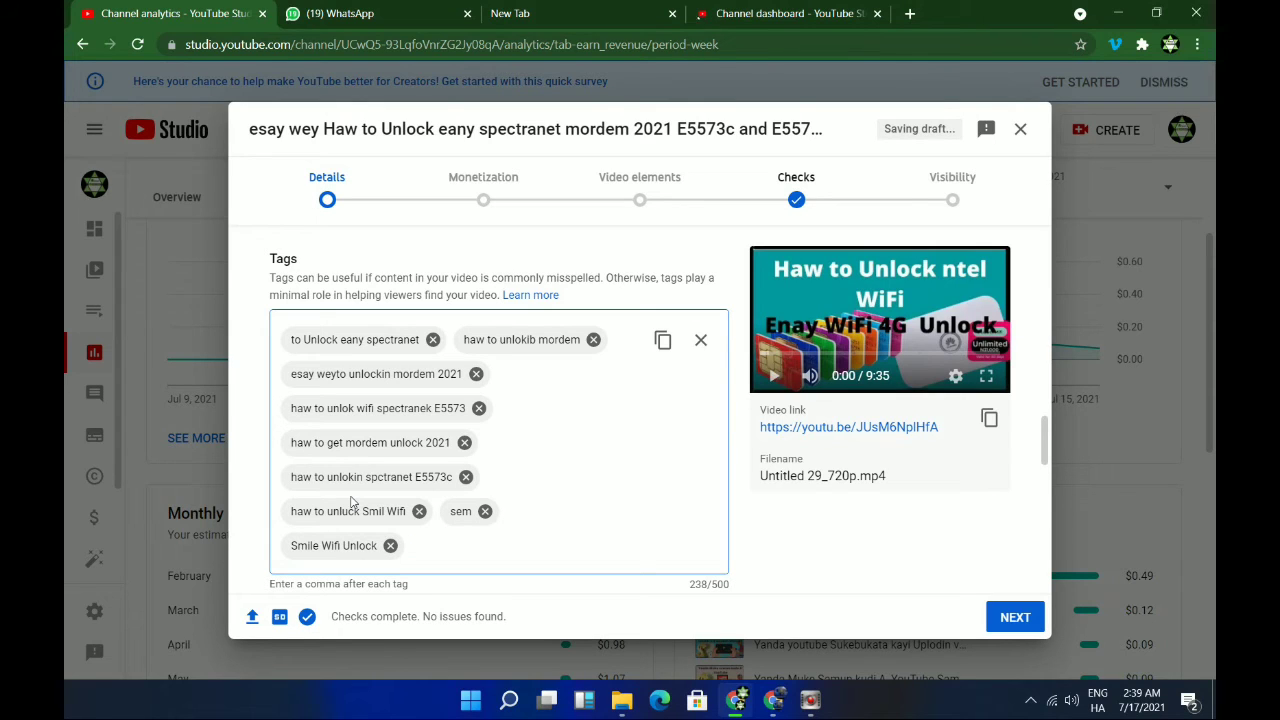
# - Add the tag "Smil fail Unlock" to the video's Tags field
pyautogui.write('Smil')
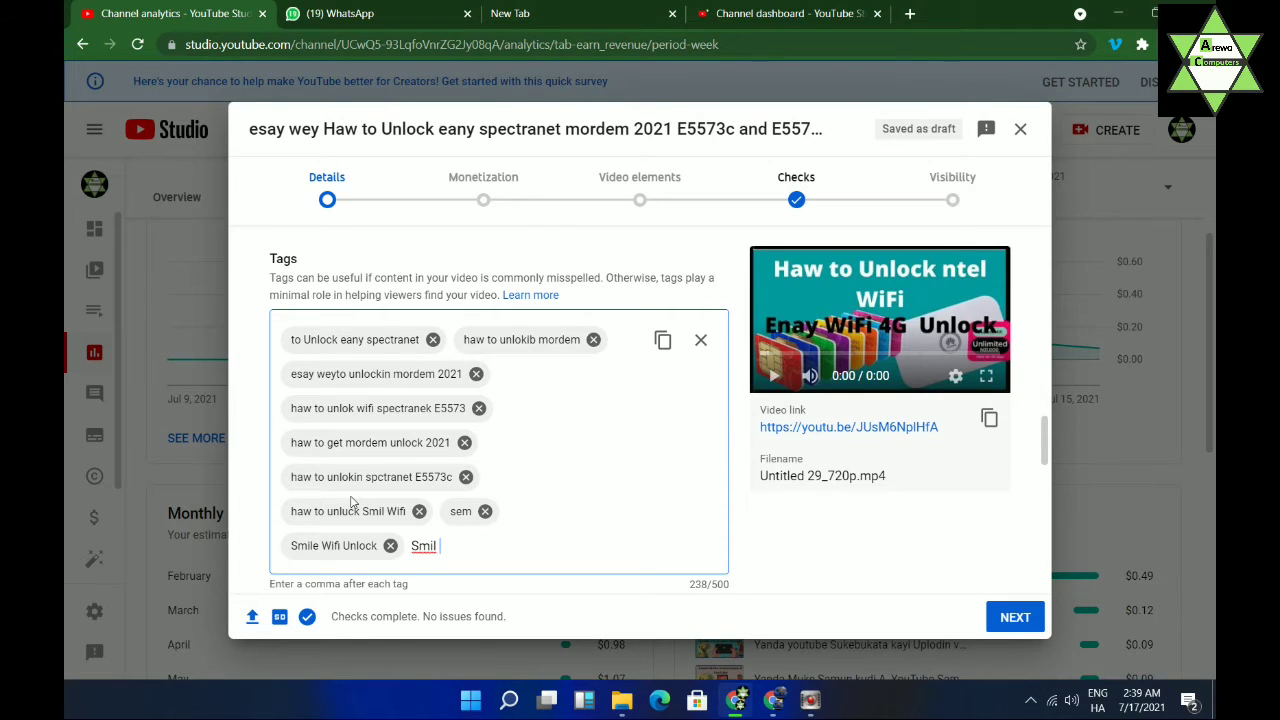
pyautogui.write(' fail')
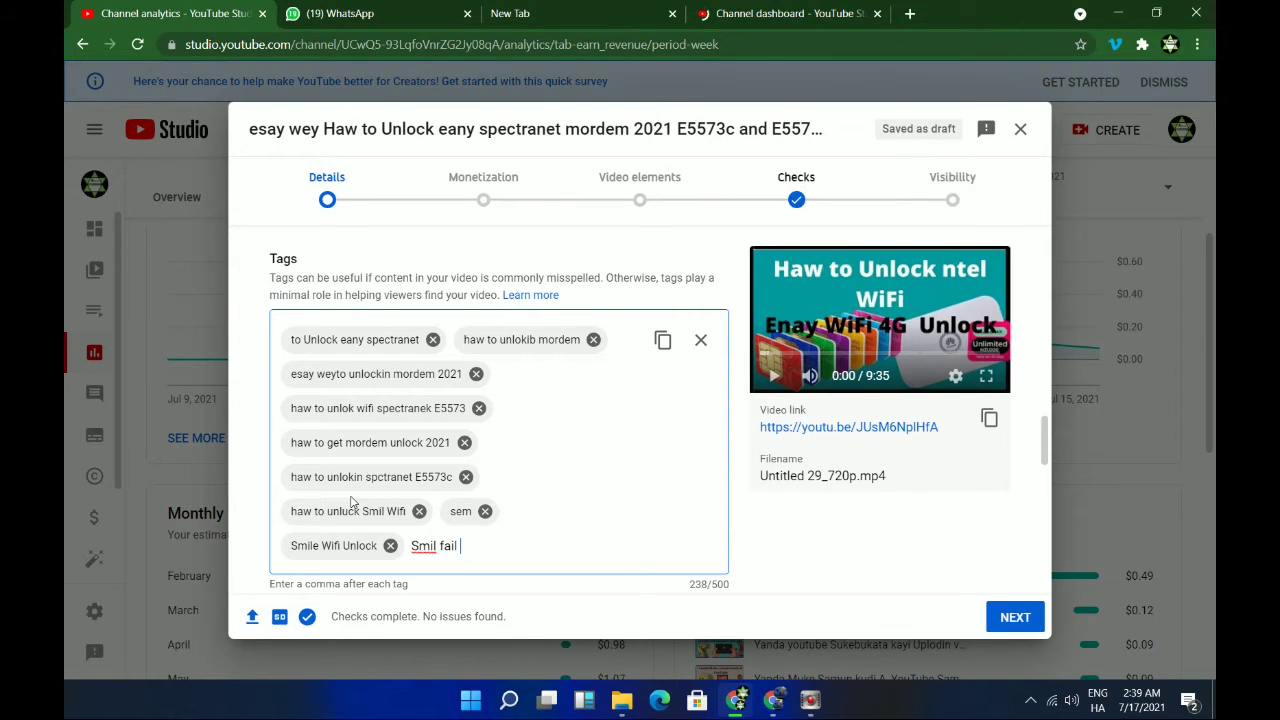
pyautogui.write(' Unl')
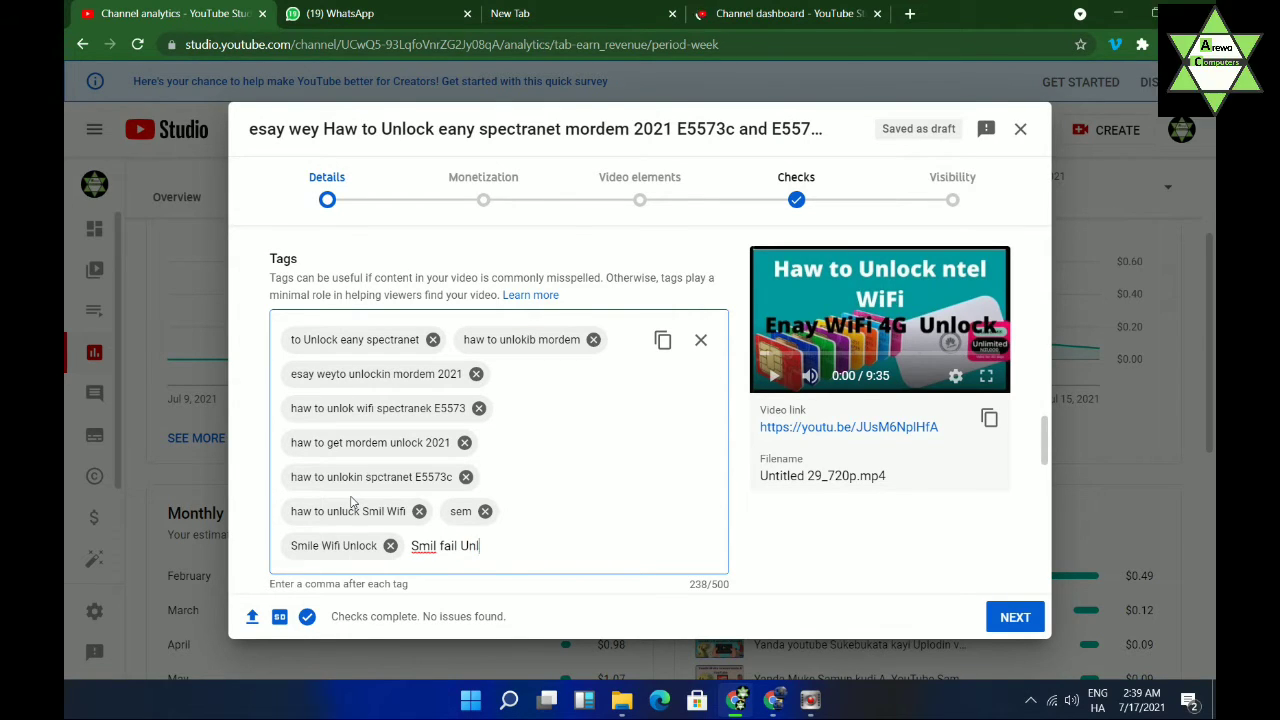
pyautogui.write('ock')
pyautogui.press(',')
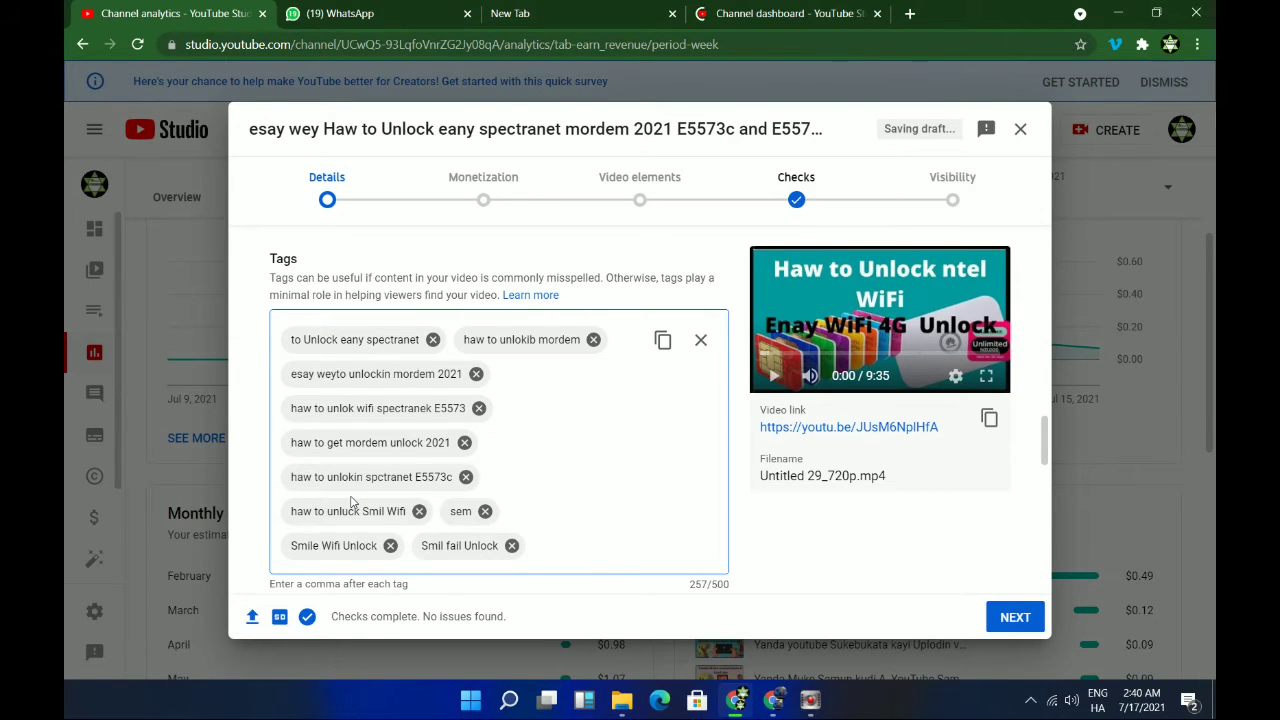
# - Add the tag "Spectranet fial Unlok" to the video's Tags field
pyautogui.write('s')
pyautogui.write('P')
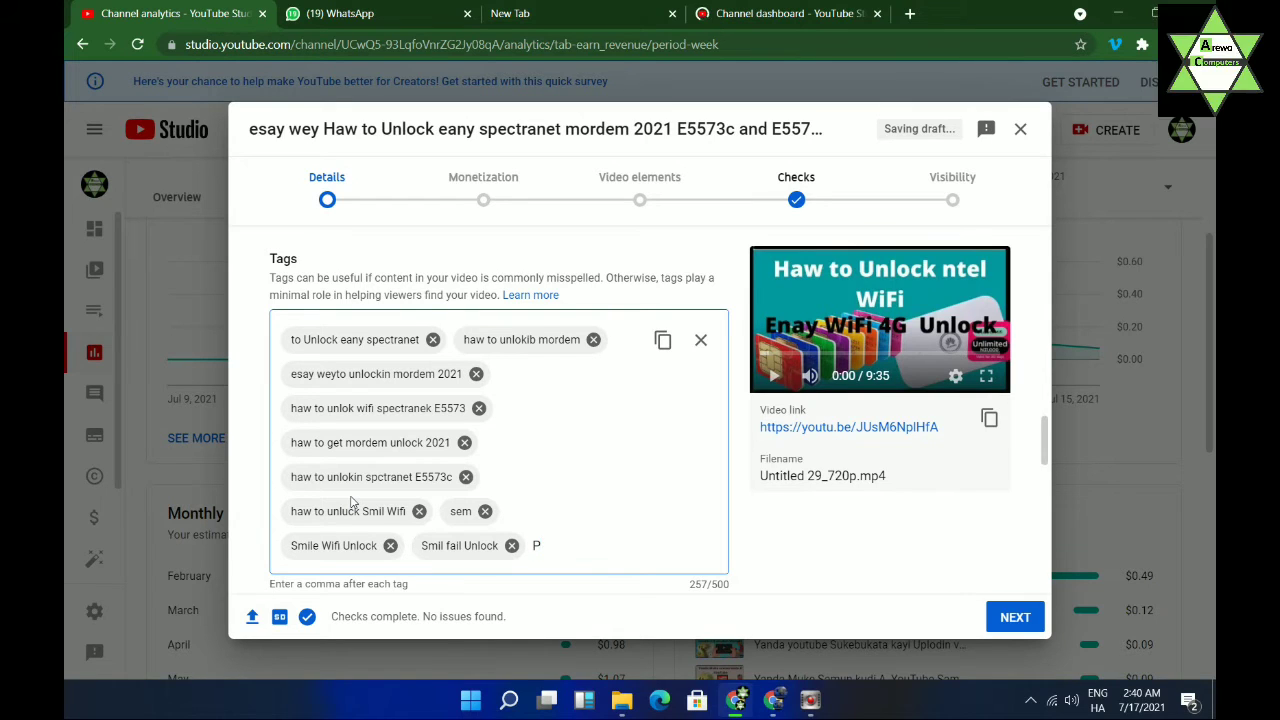
pyautogui.press('BackSpace')
pyautogui.write('Spe')
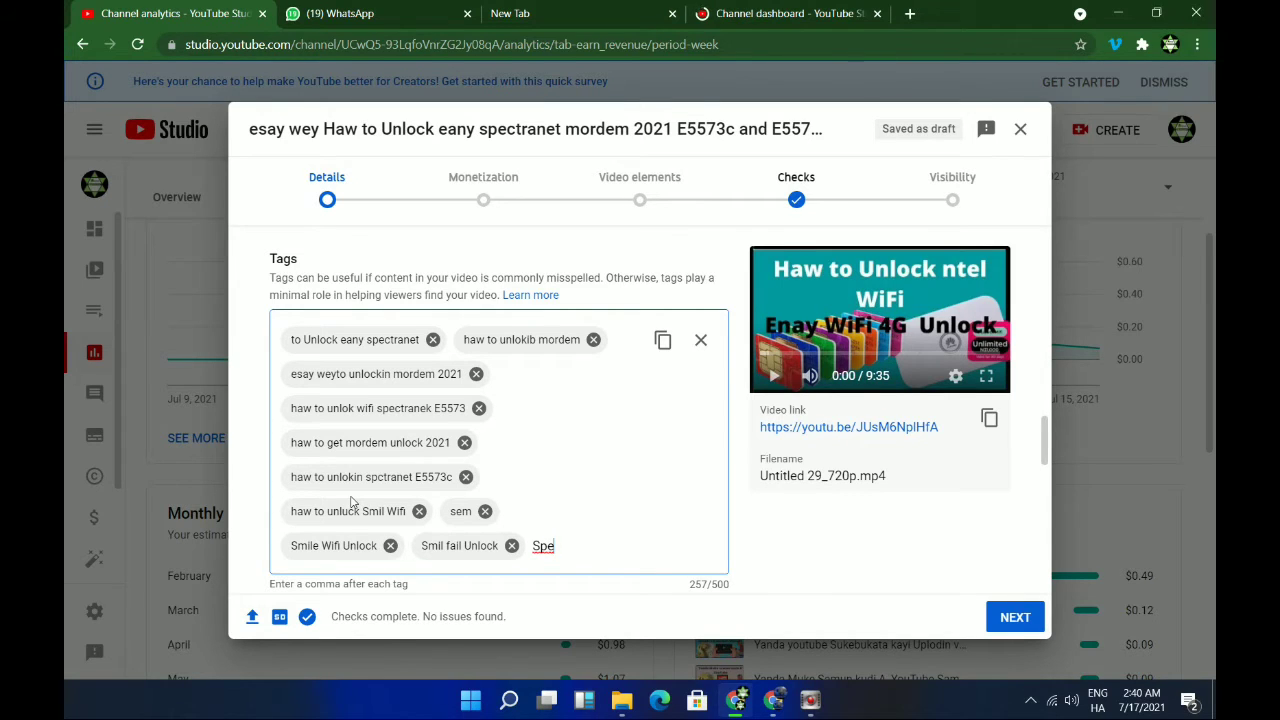
pyautogui.write('ctrane')
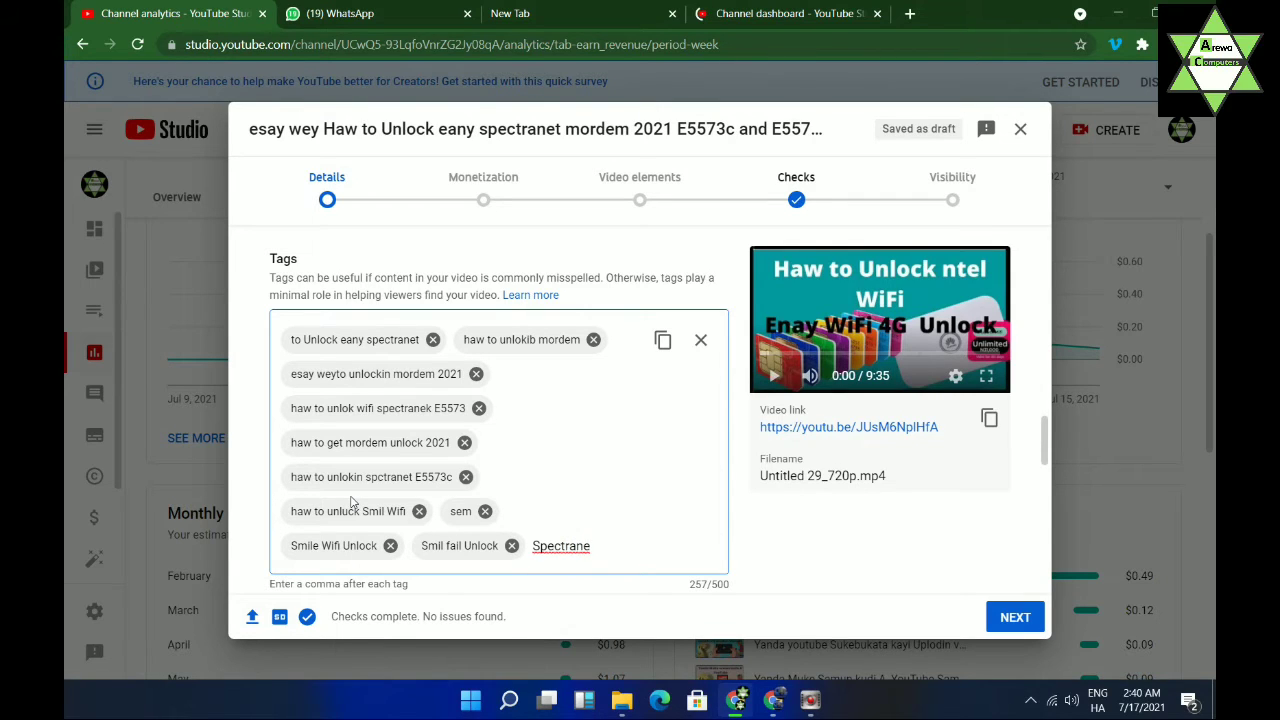
pyautogui.write('t')
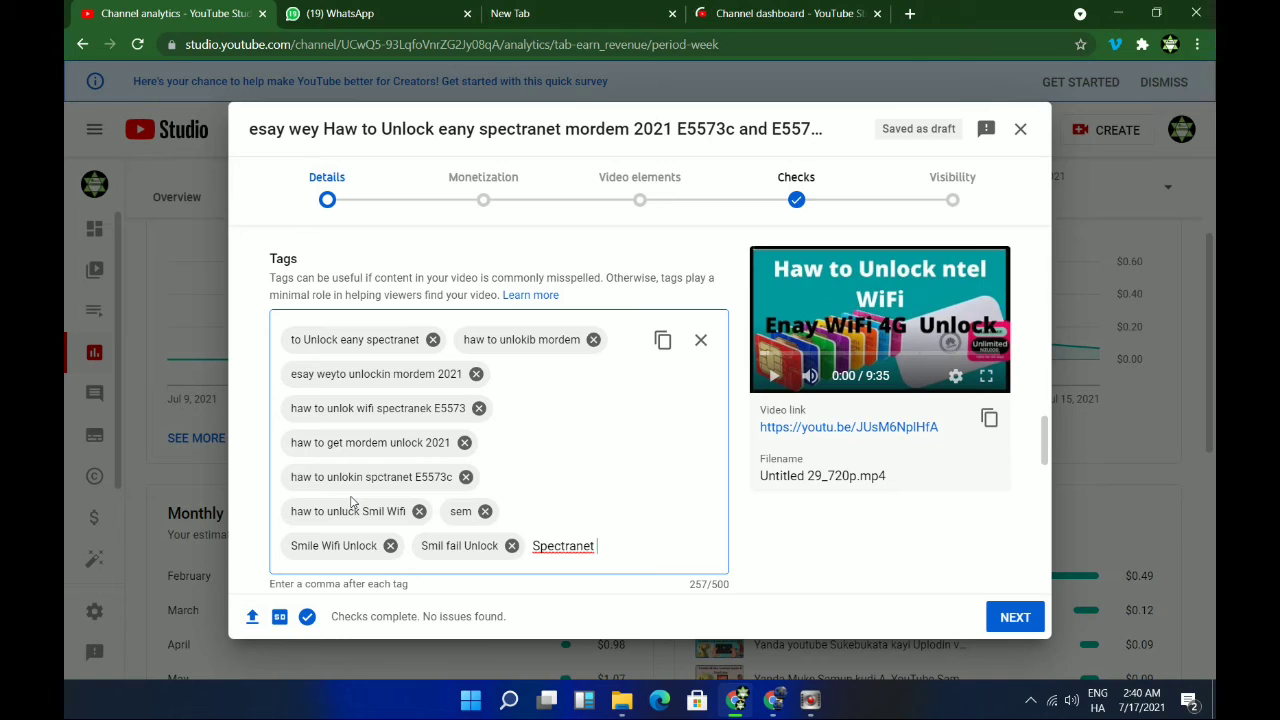
pyautogui.write(' fial')
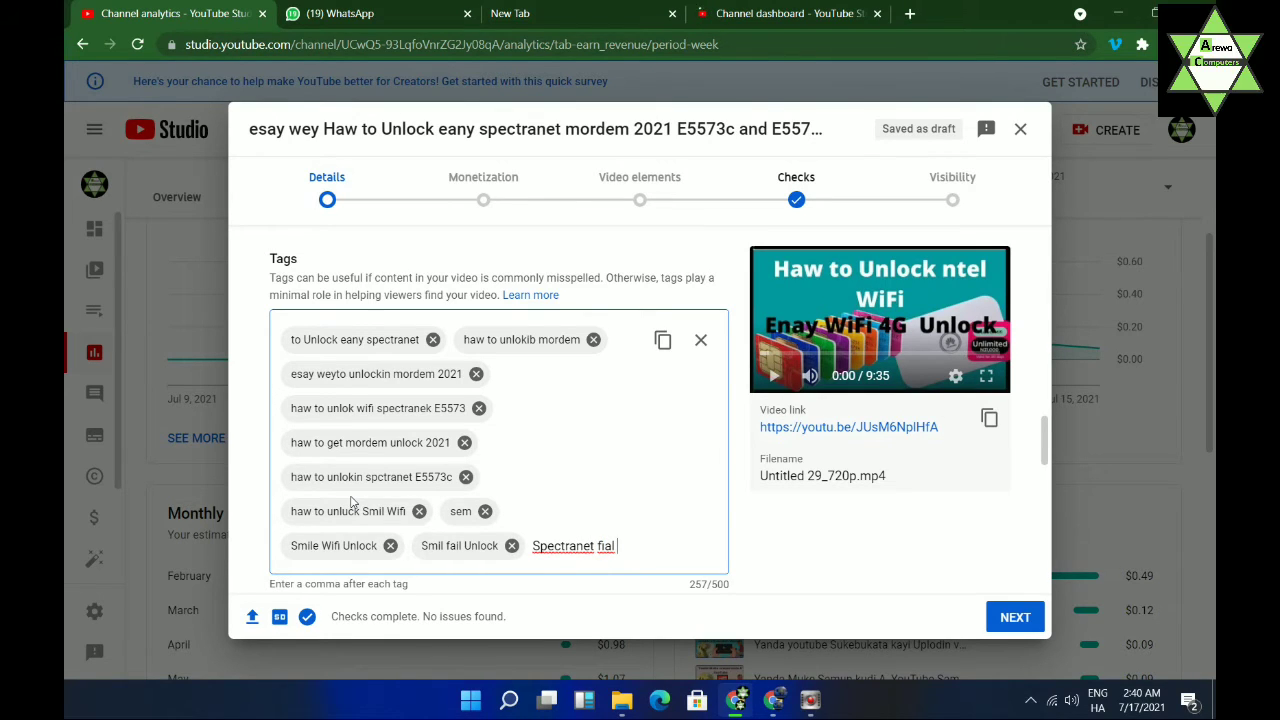
pyautogui.write(' Un')
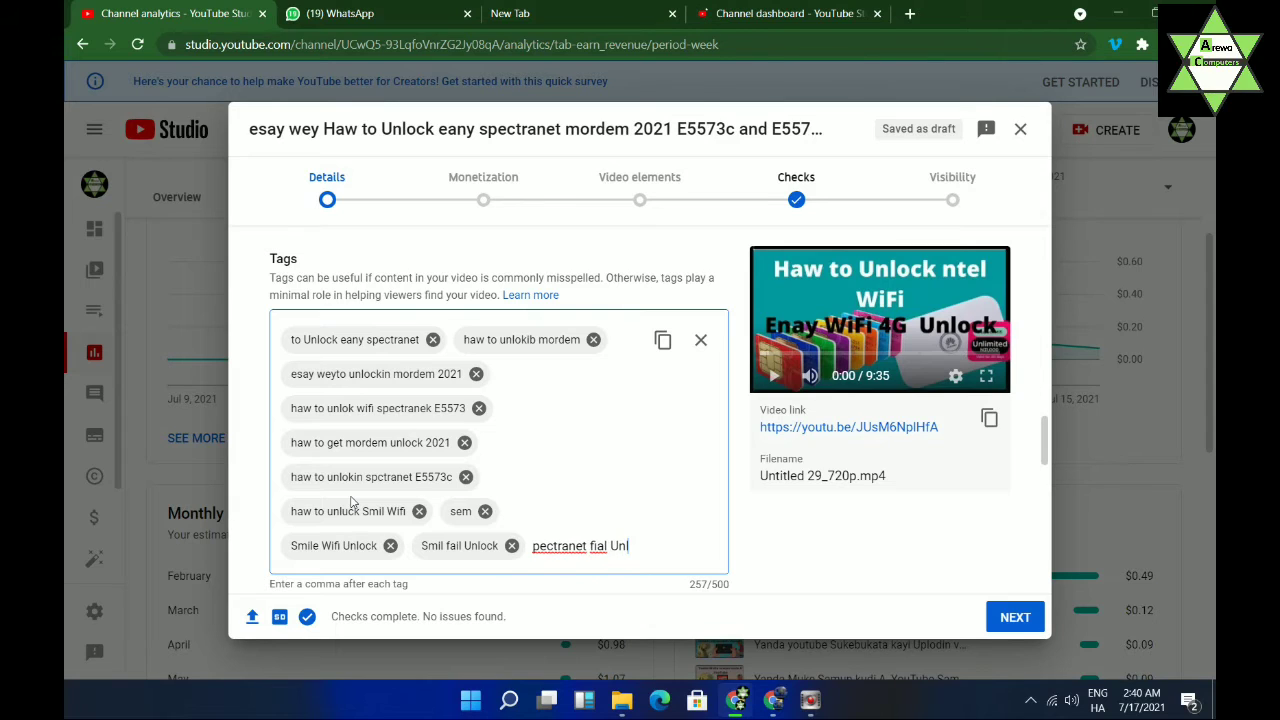
pyautogui.write('lok')
pyautogui.press('Return')
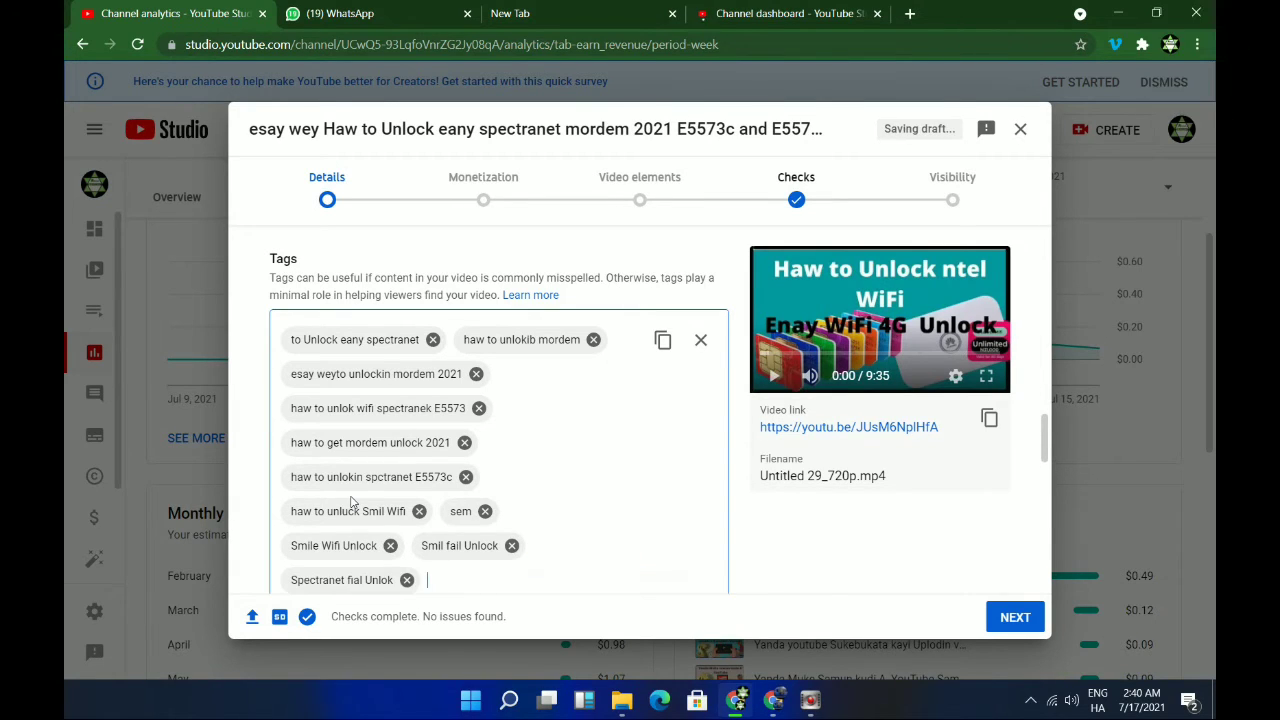
# - Add the tag "haw to Unlok enay Spectrane WIFI" to the video's Tags field
pyautogui.write('haw t')
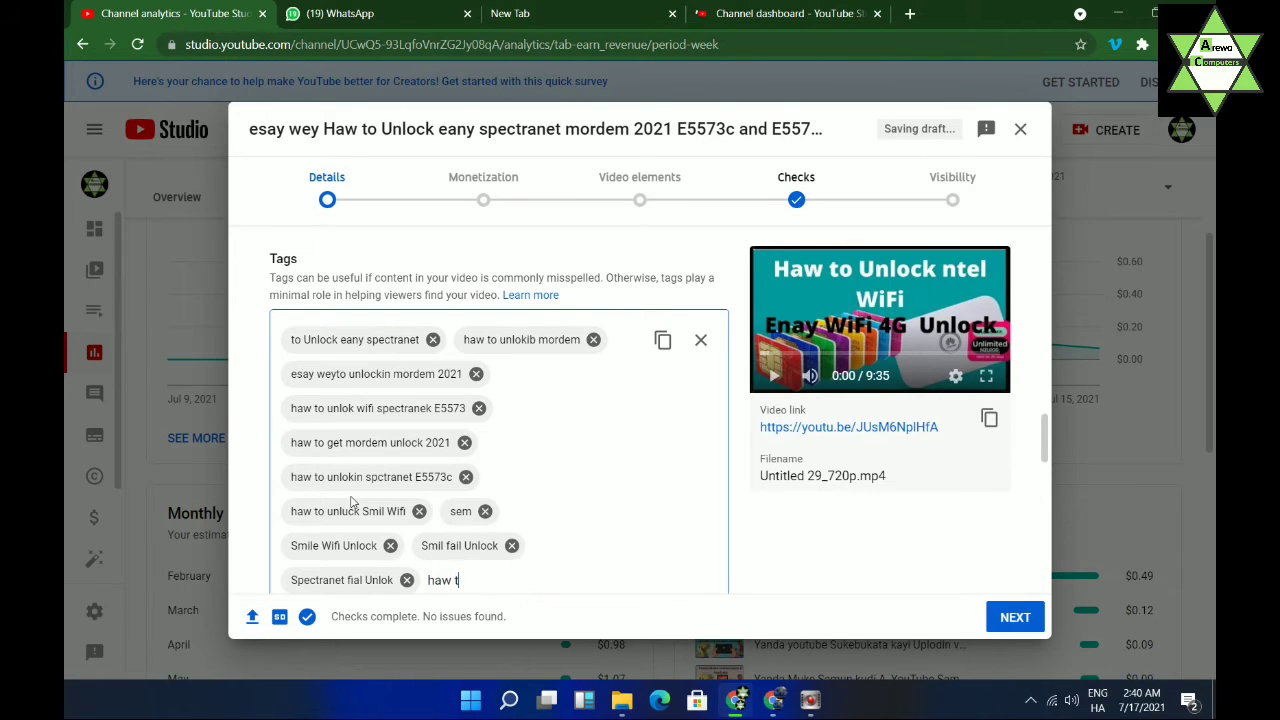
pyautogui.write('o Un')
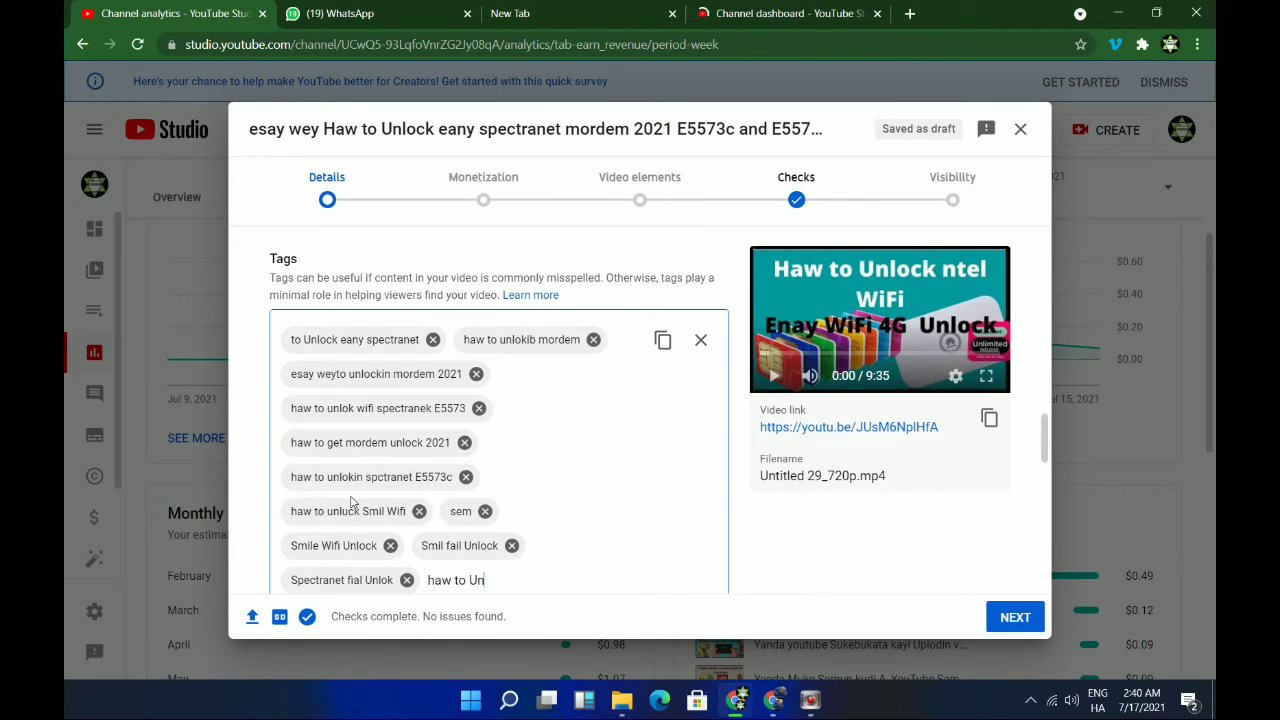
pyautogui.write('lok ')
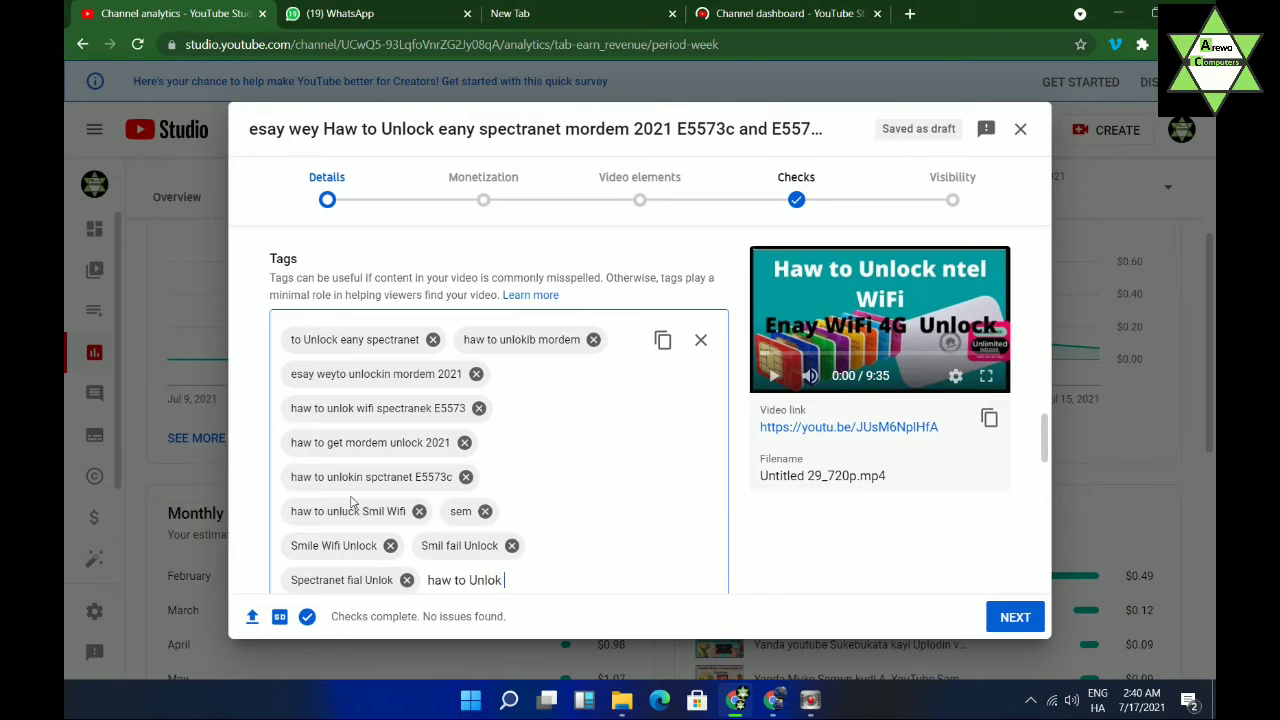
pyautogui.write('enay s')
pyautogui.press('BackSpace')
pyautogui.write('S')
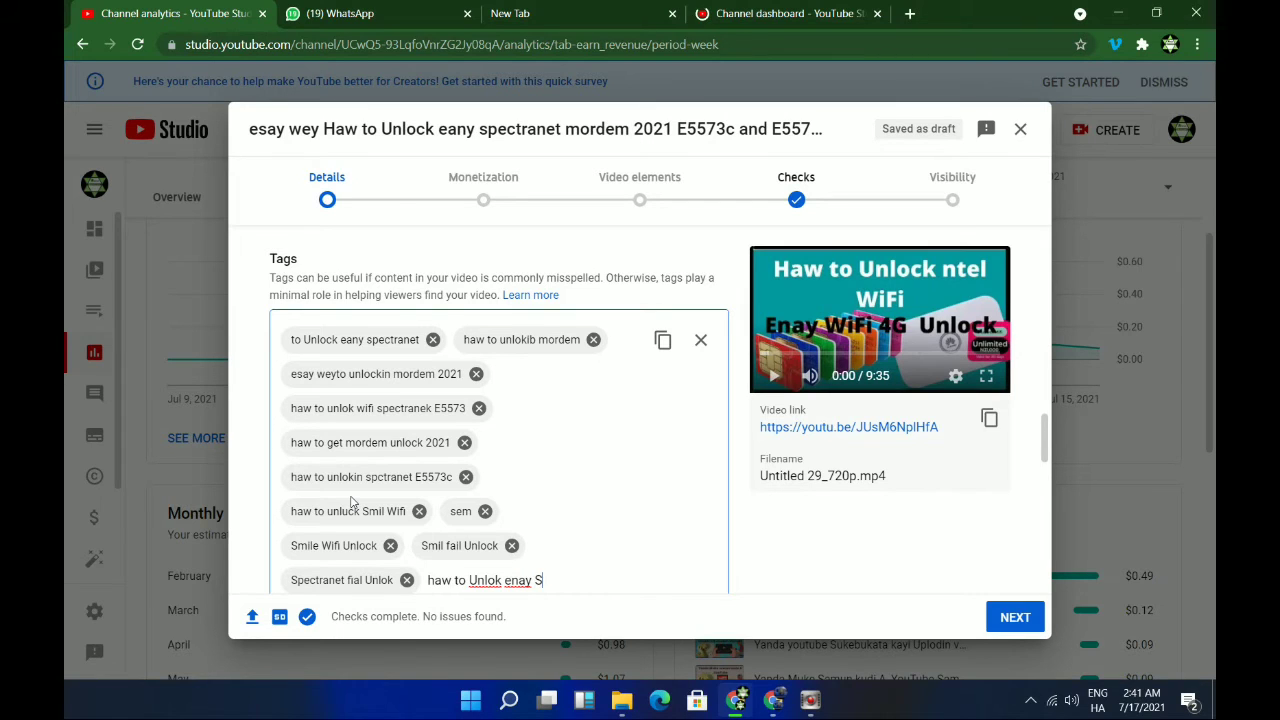
pyautogui.write('pectran')
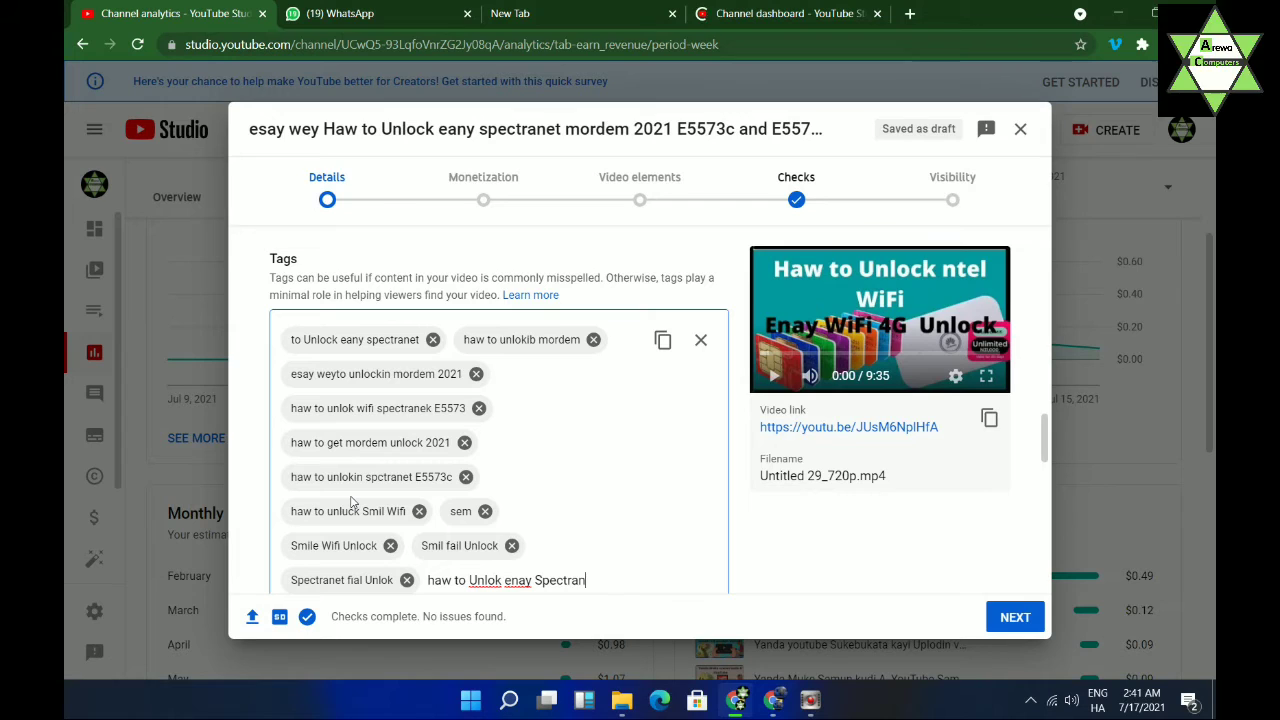
pyautogui.write('e  WI')
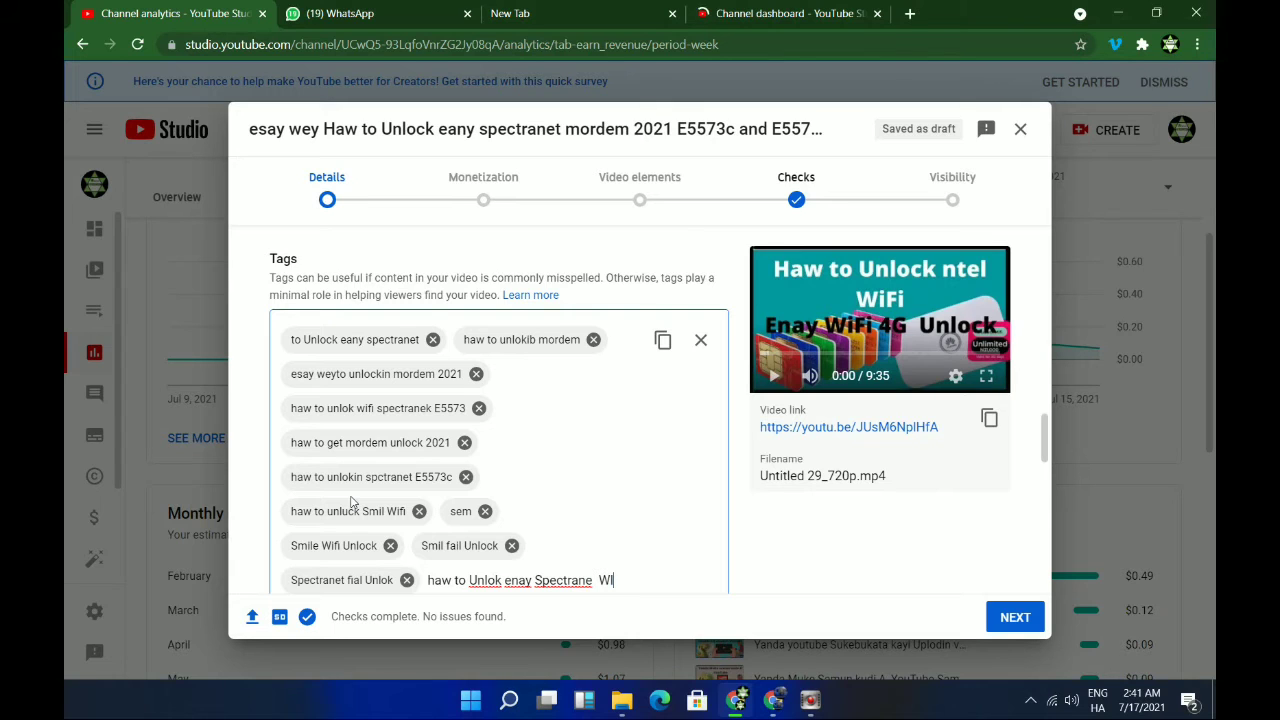
pyautogui.write('FI')
pyautogui.press('Return')
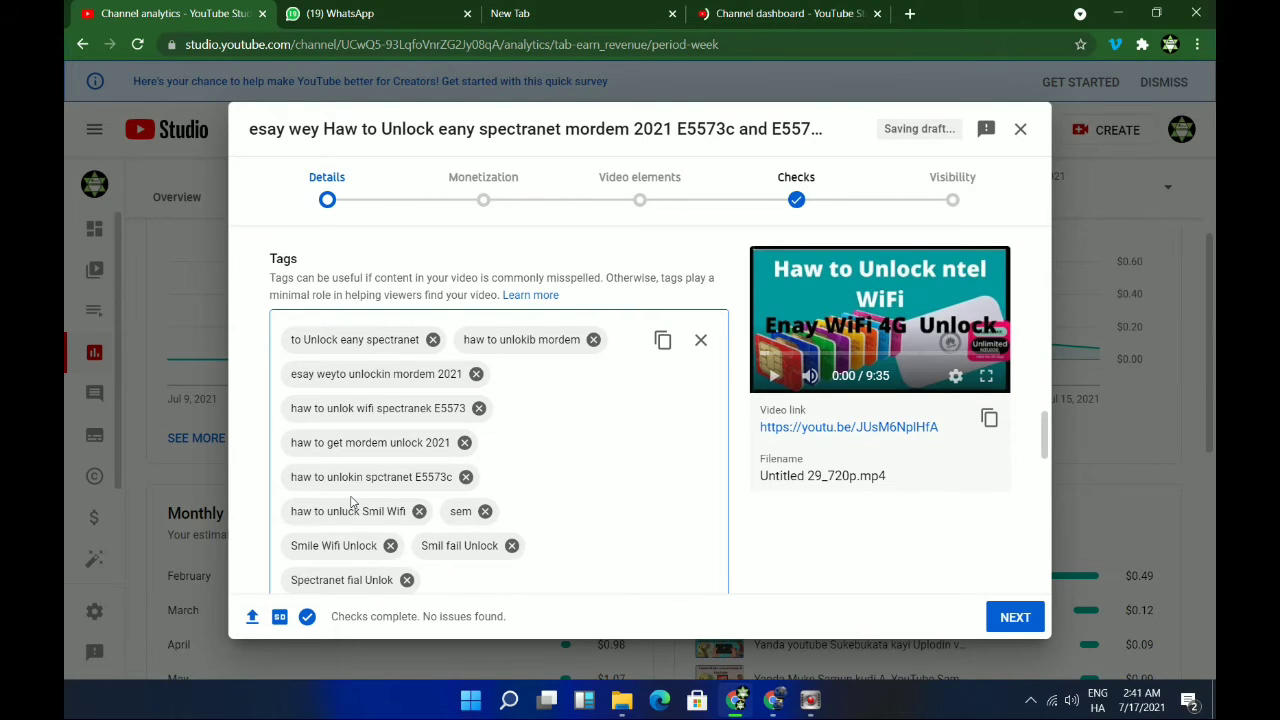
# - Review the tags entered so far and the character count below the Tags field
pyautogui.scroll(-3, 330, 510)
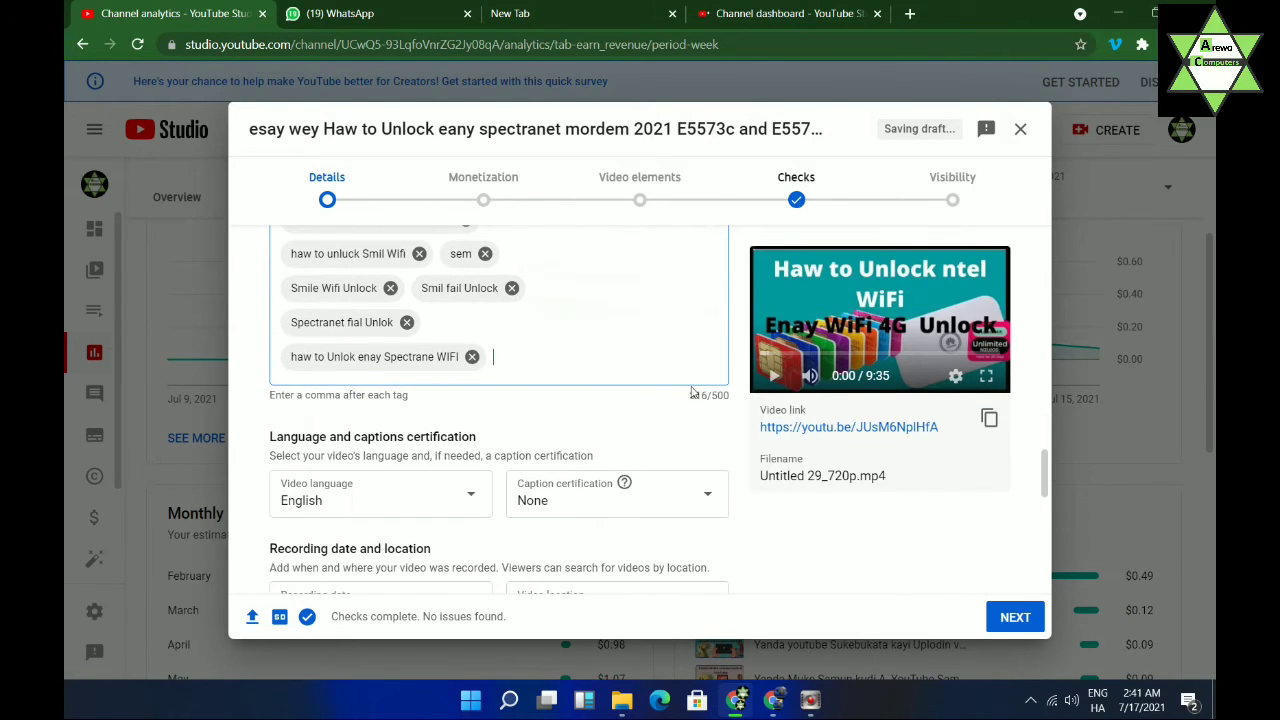
pyautogui.scroll(2, 680, 400)
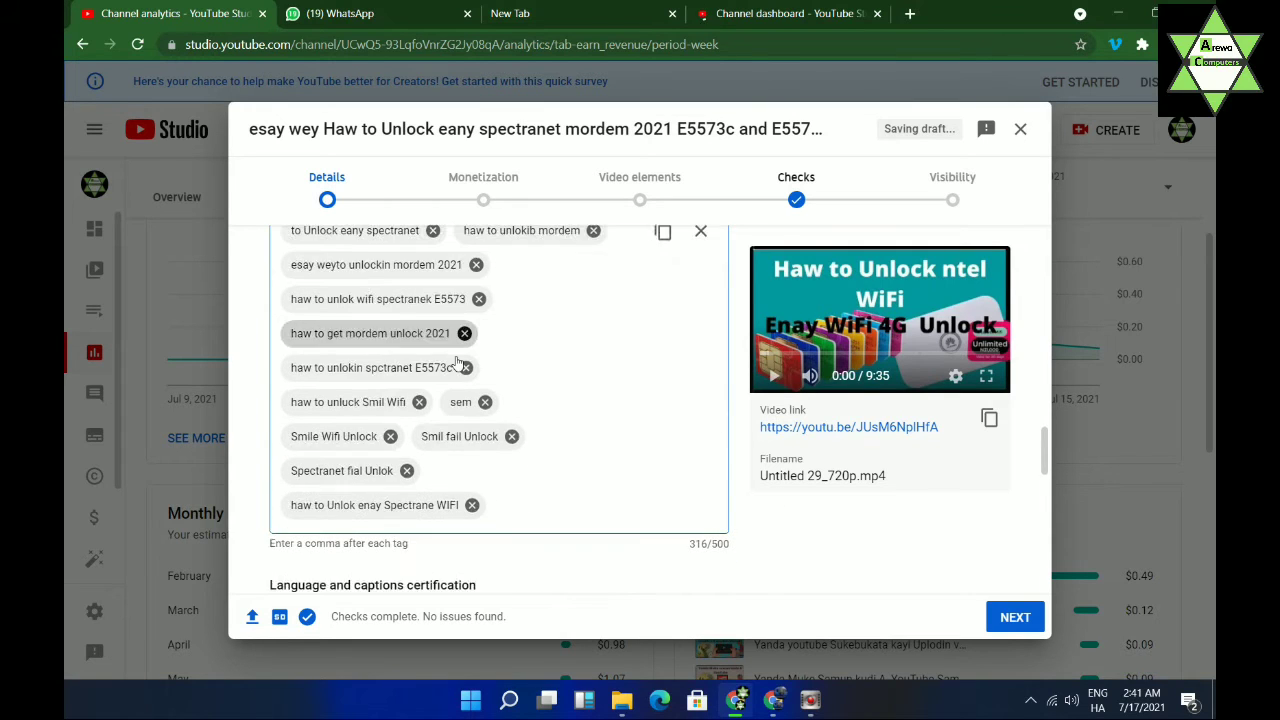
pyautogui.scroll(-2, 457, 362)
pyautogui.scroll(4, 500, 400)
pyautogui.scroll(-3, 669, 487)
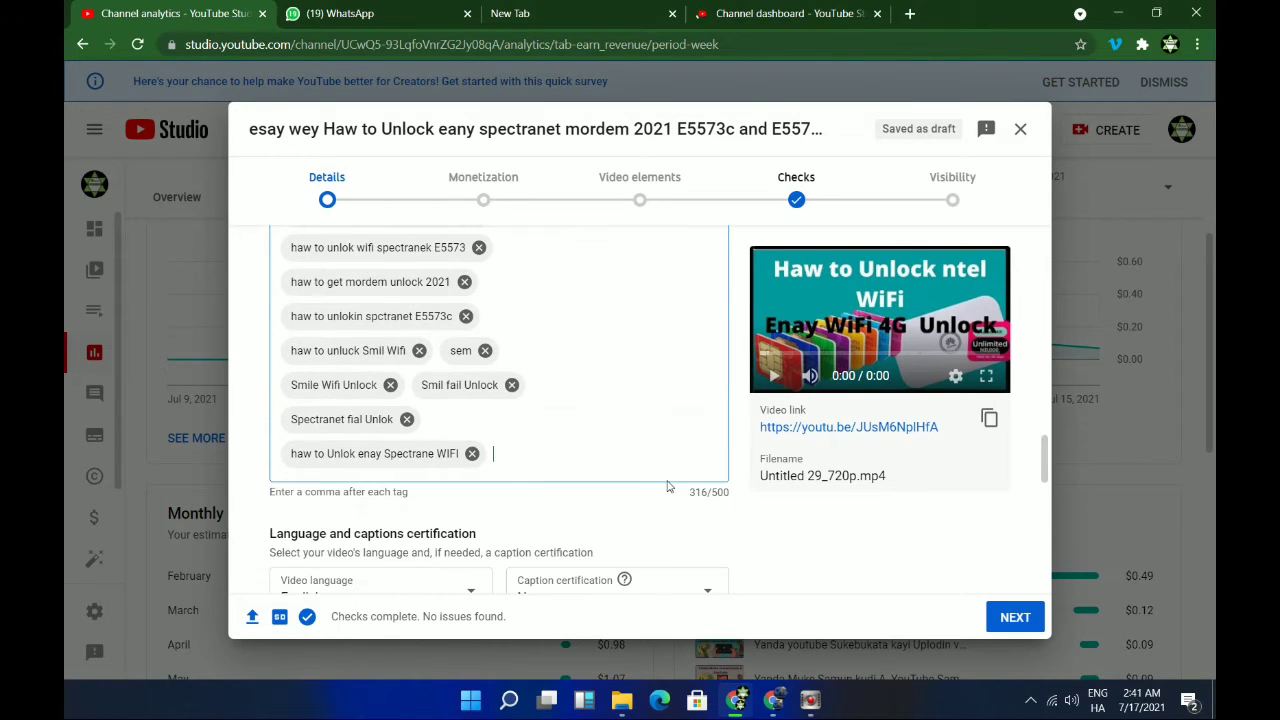
pyautogui.scroll(3, 630, 515)
pyautogui.scroll(2, 643, 533)
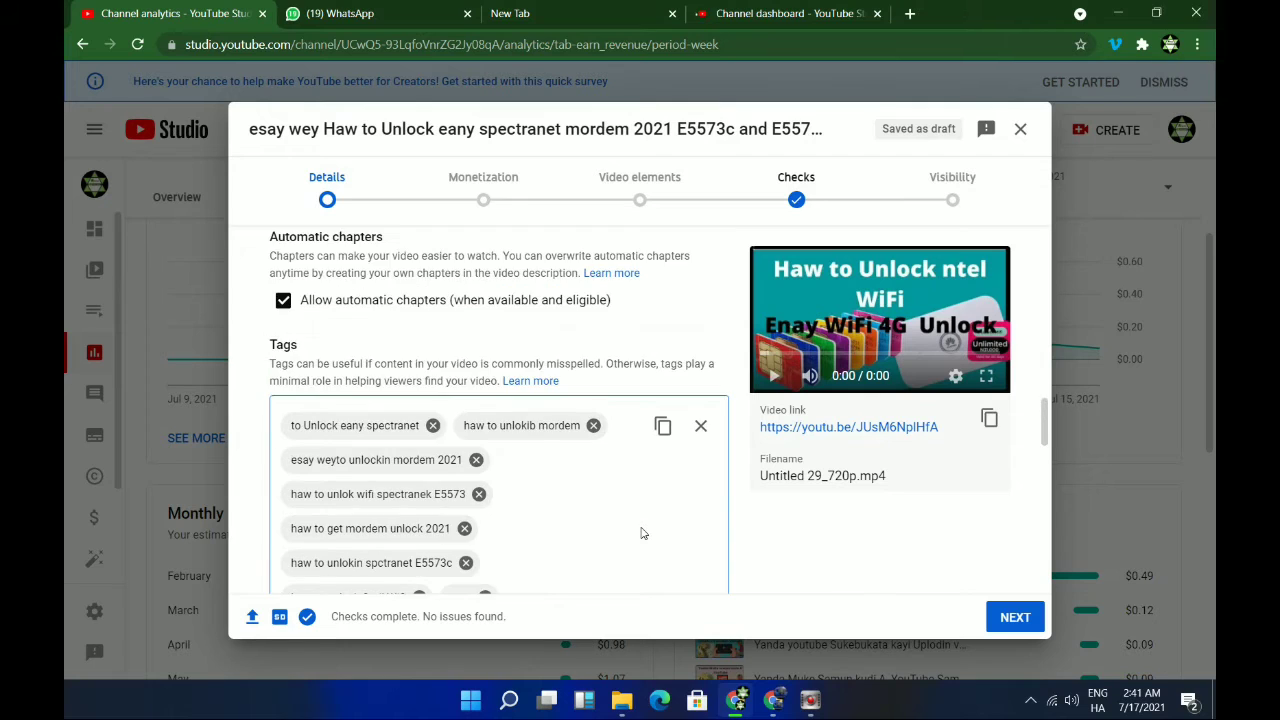
pyautogui.scroll(-4, 643, 533)
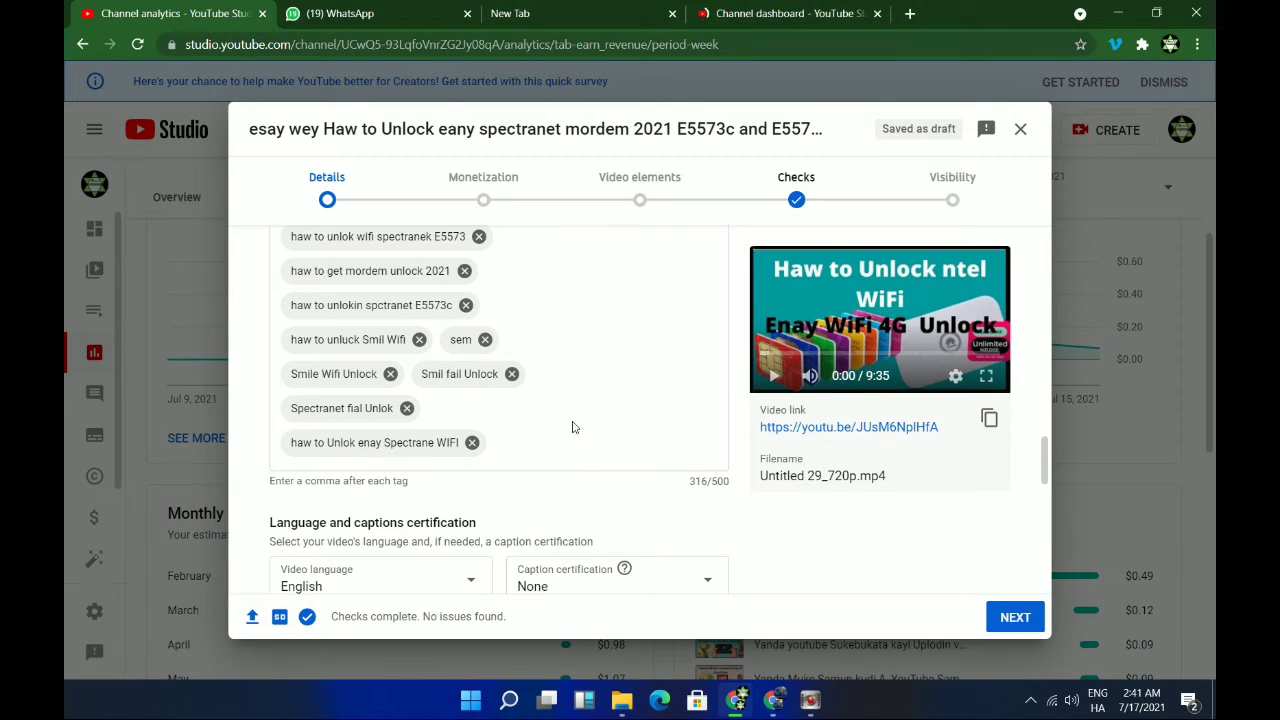
# - Add the tag "WEFI FIL DWONLOD" to the video's Tags field
pyautogui.click(578, 444)
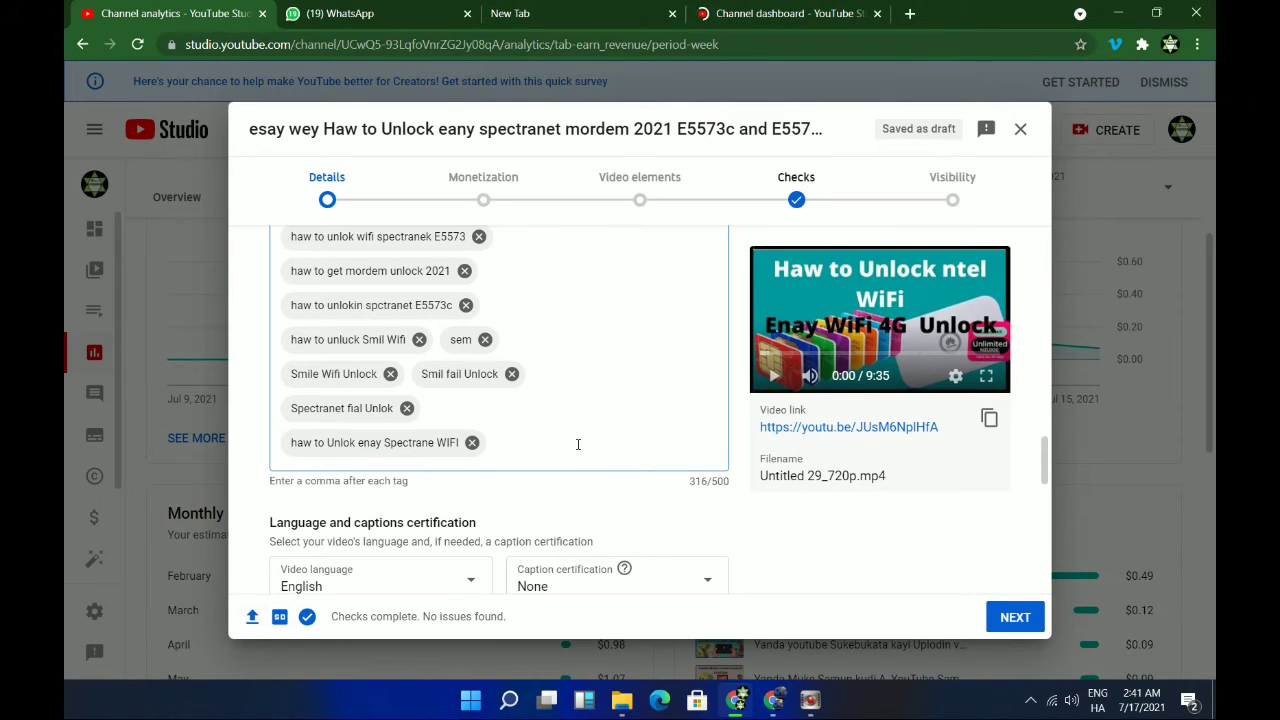
pyautogui.write('WE')
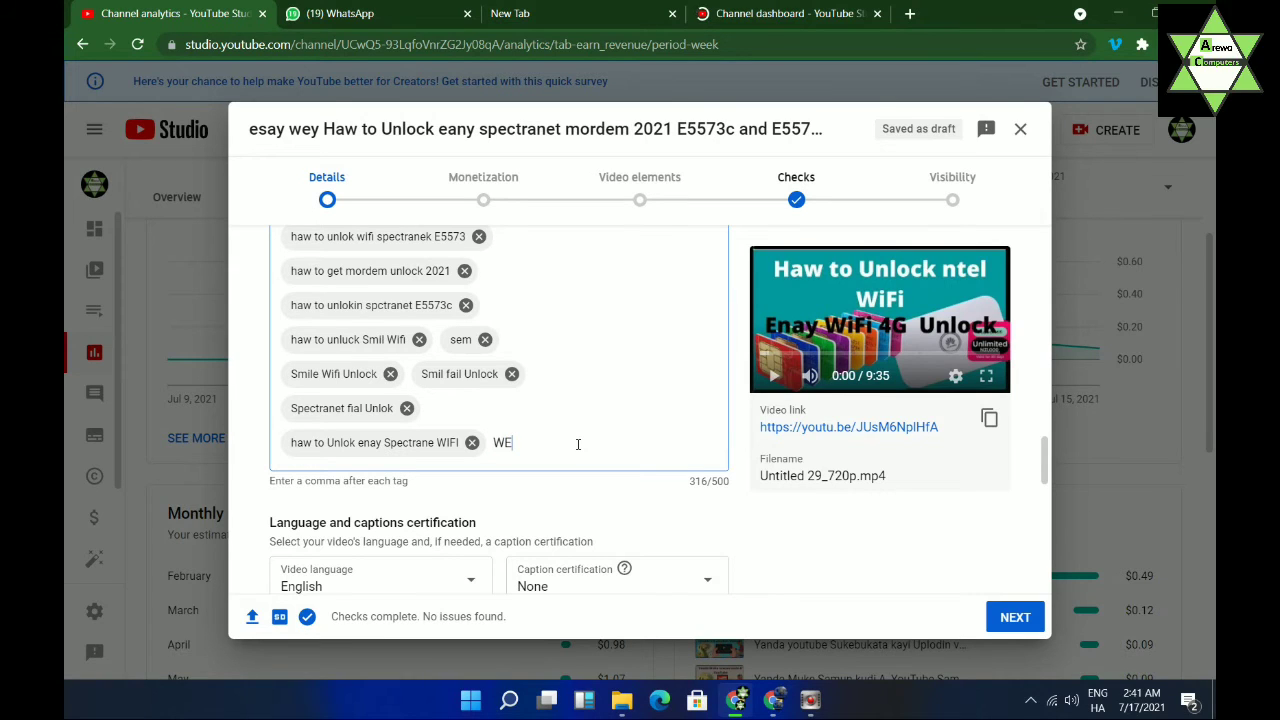
pyautogui.write('FI FIL')
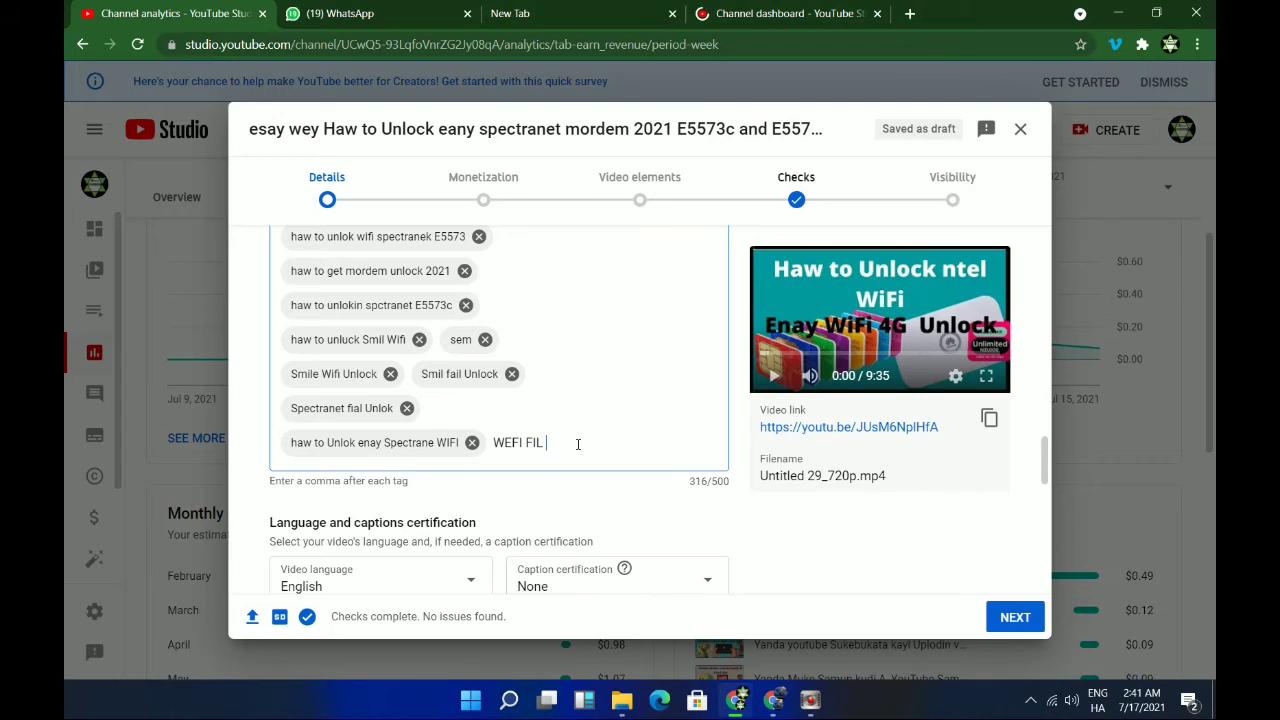
pyautogui.write(' DWONLOD')
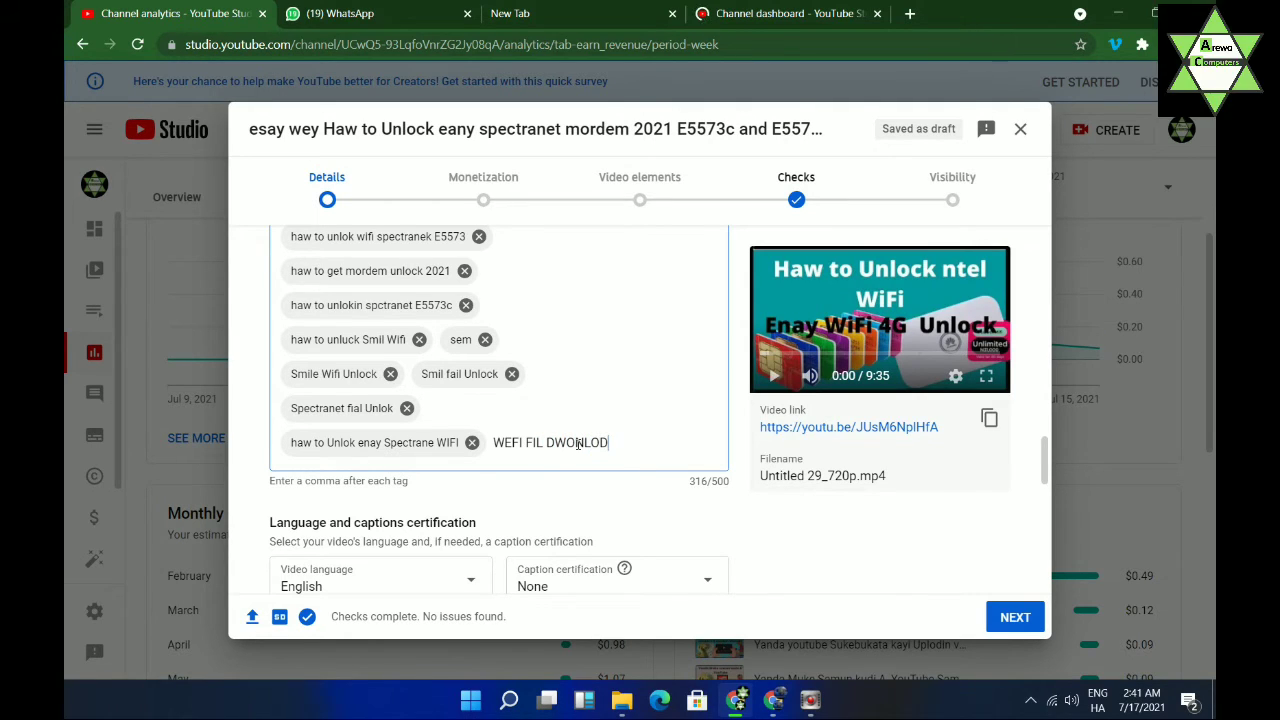
pyautogui.press('Return')
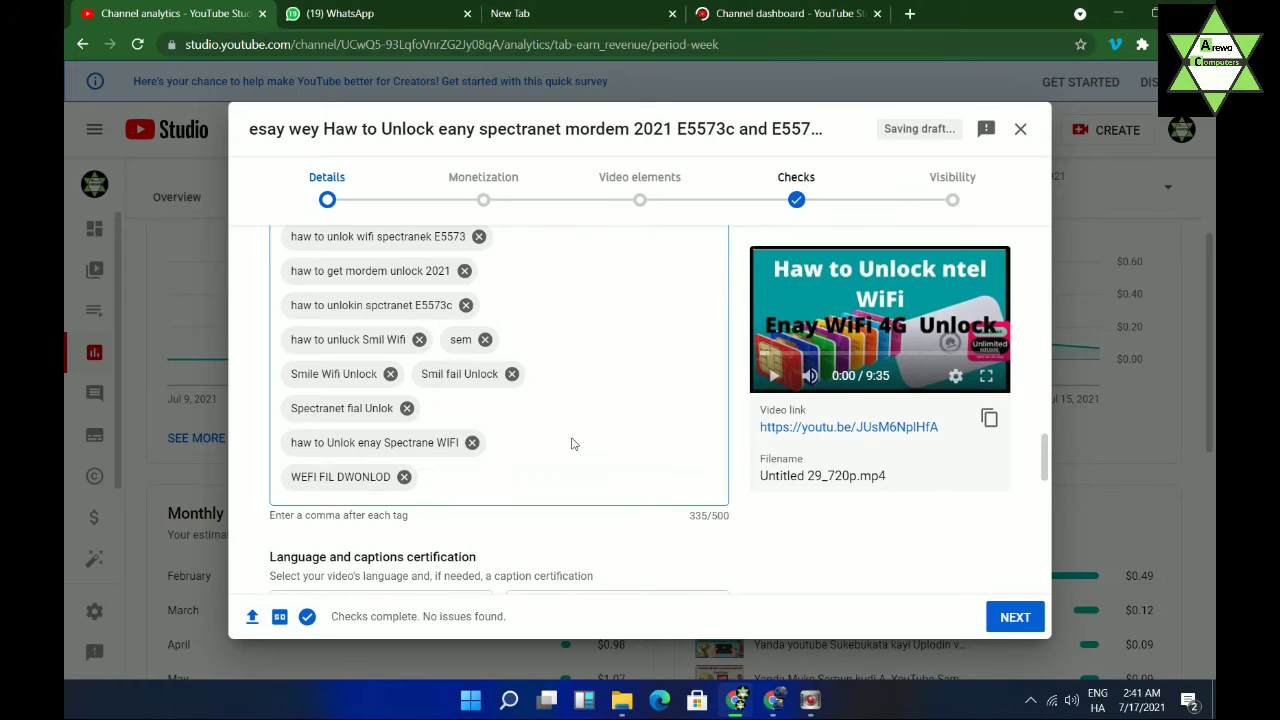
# - Add the tag "Haw to get wifi fail Unlock" to the video's Tags field
pyautogui.write('HO')
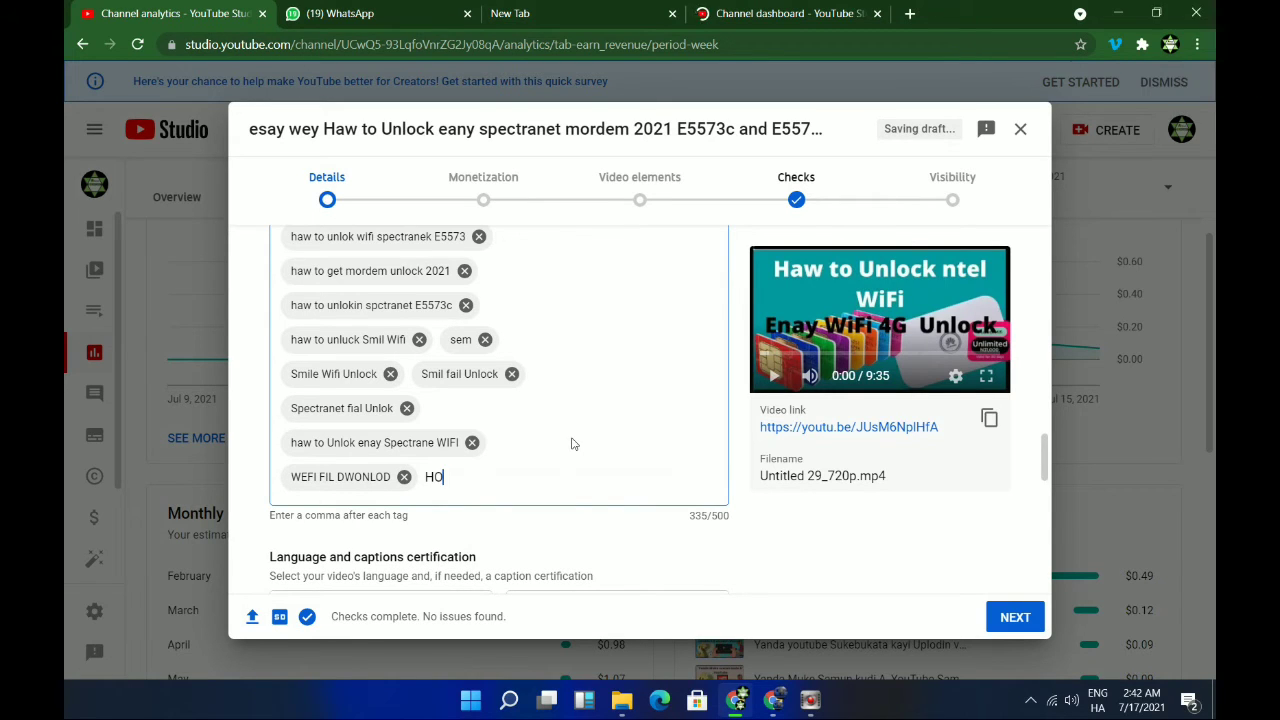
pyautogui.press('BackSpace')
pyautogui.write('aw to ')
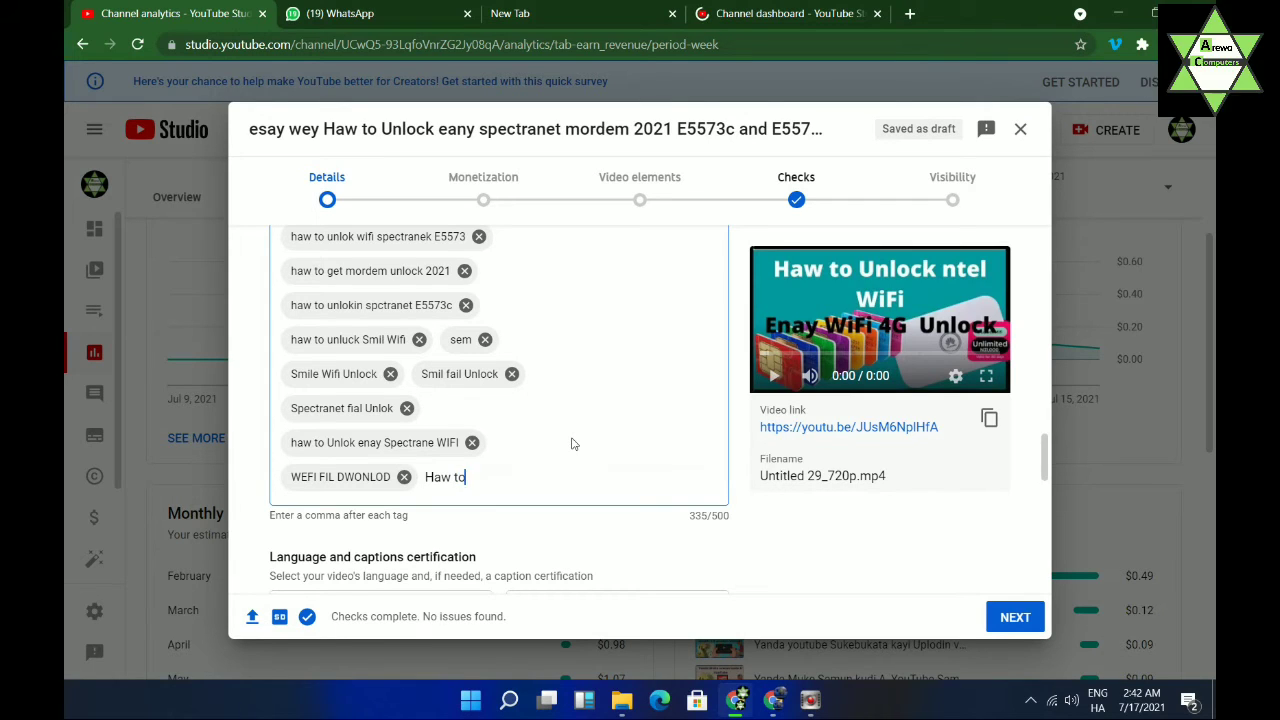
pyautogui.write('get wifi ')
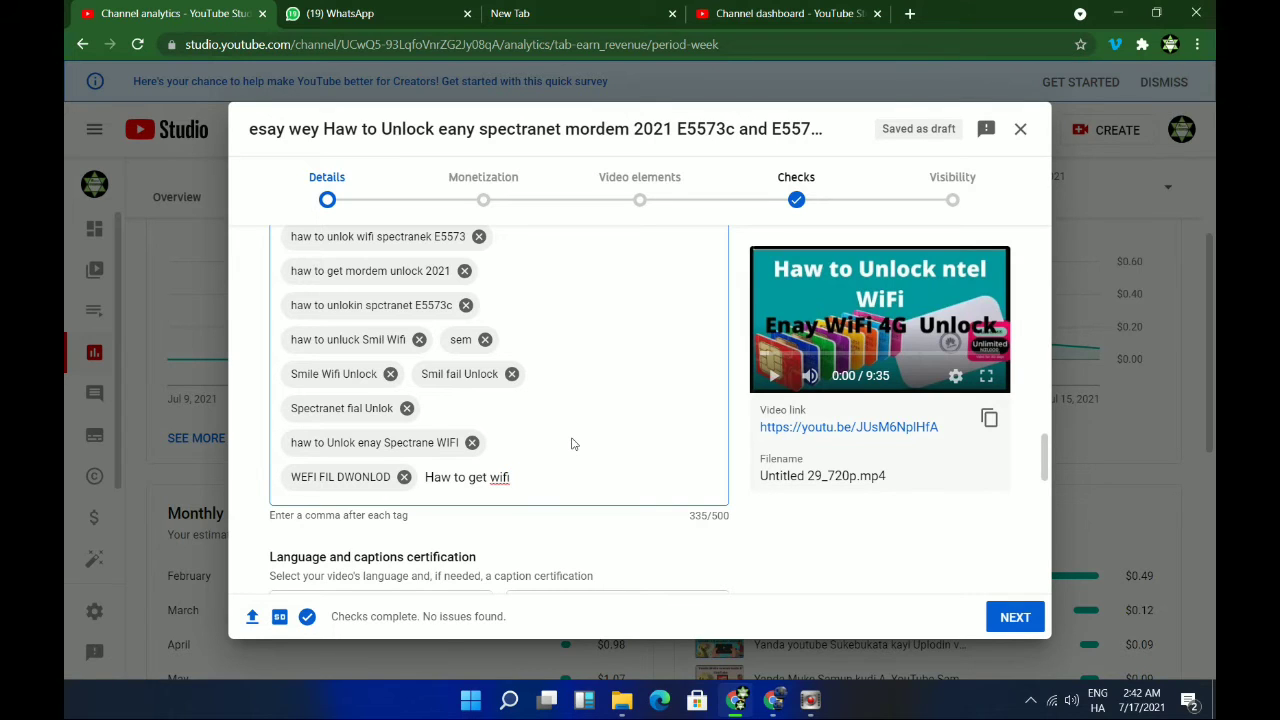
pyautogui.write('fail Ulo')
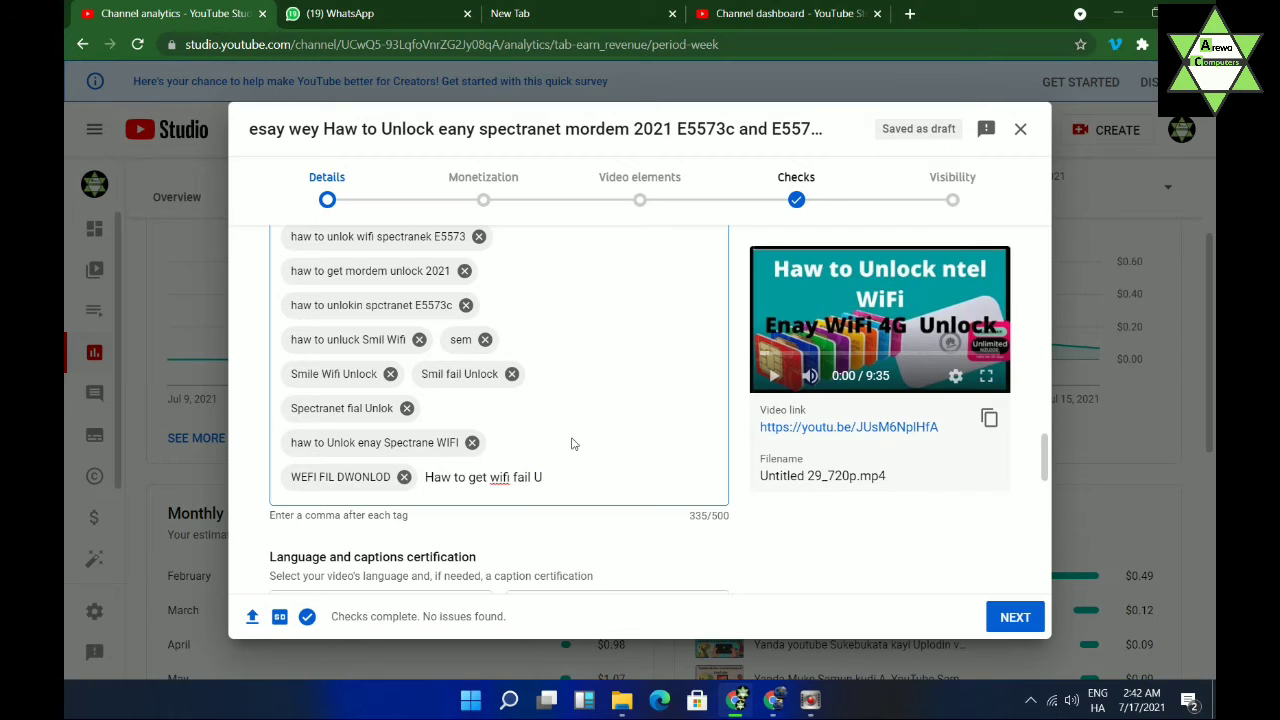
pyautogui.press('BackSpace')
pyautogui.press('BackSpace')
pyautogui.write('nlo')
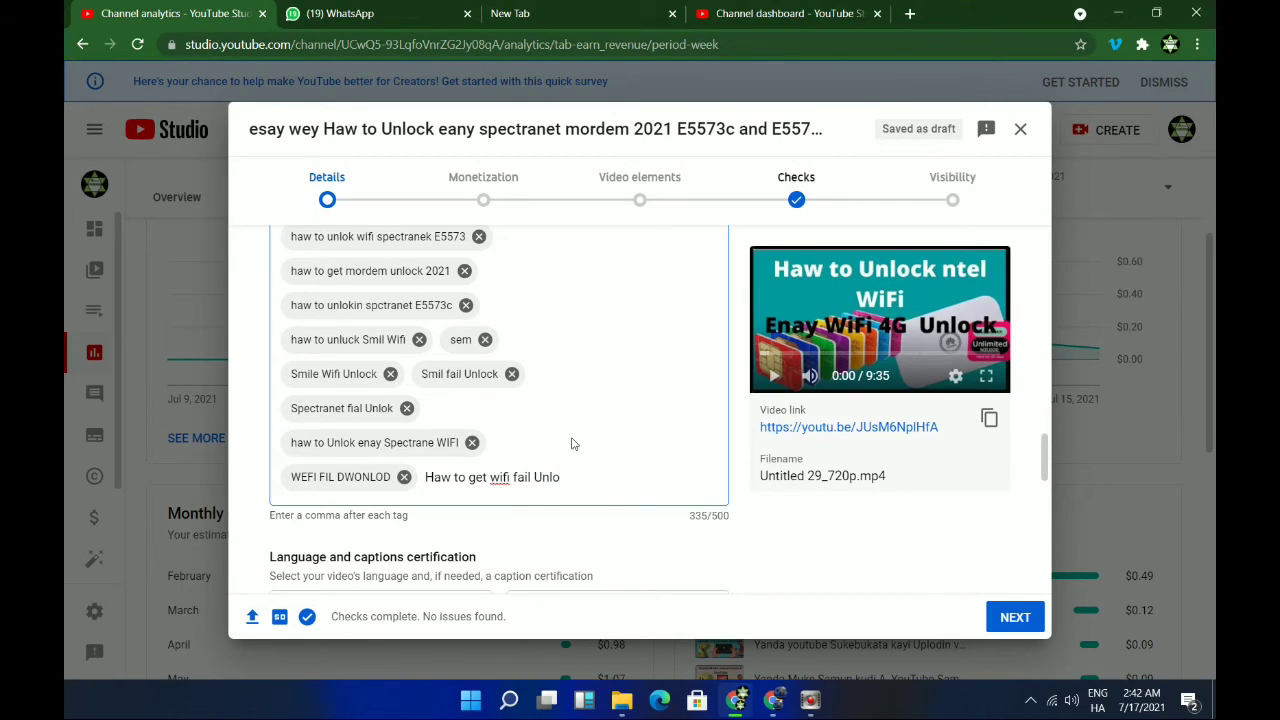
pyautogui.write('ck')
pyautogui.press('Return')
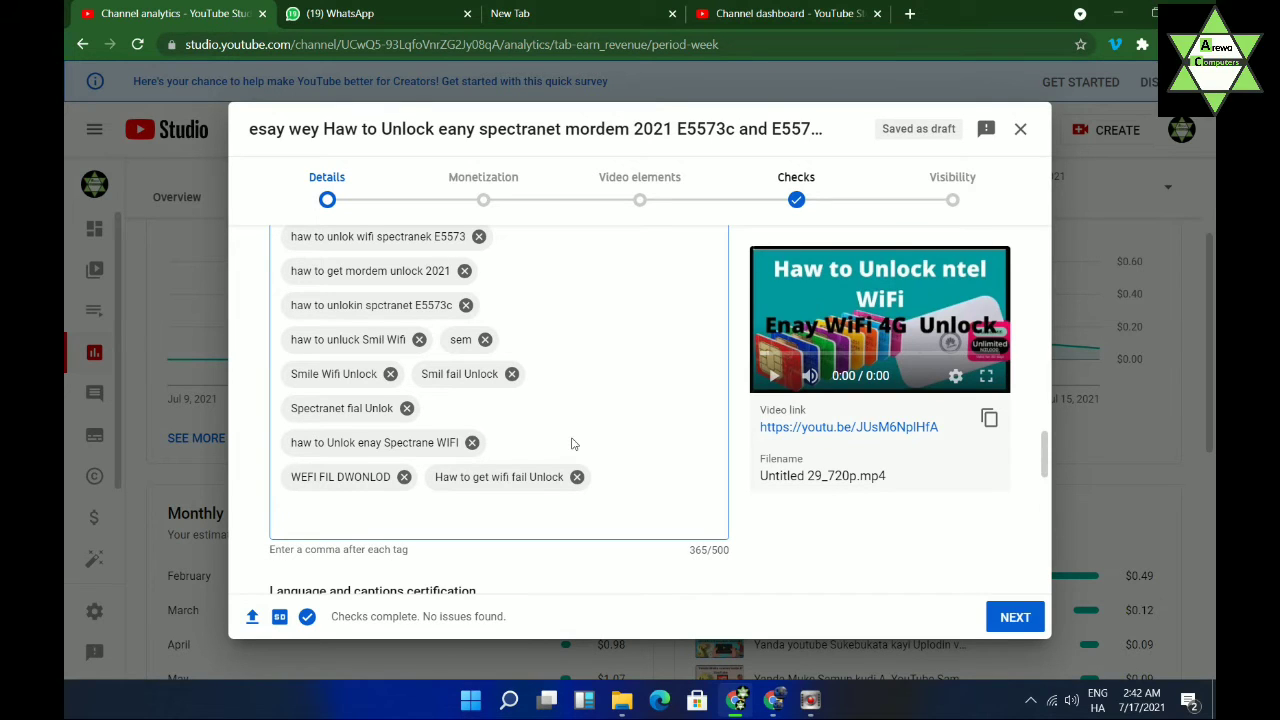
# - Add the tag "Eneay Spectranet unlock" to the video's Tags field
pyautogui.write('E')
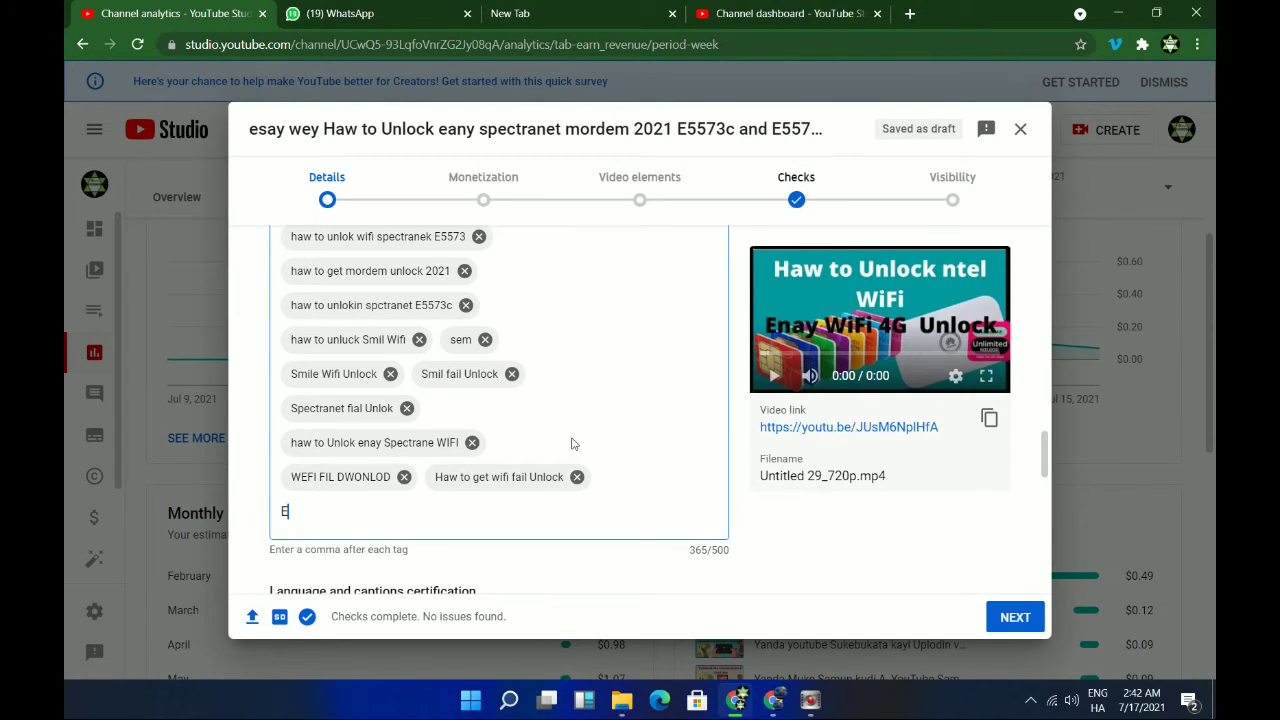
pyautogui.write('neay A')
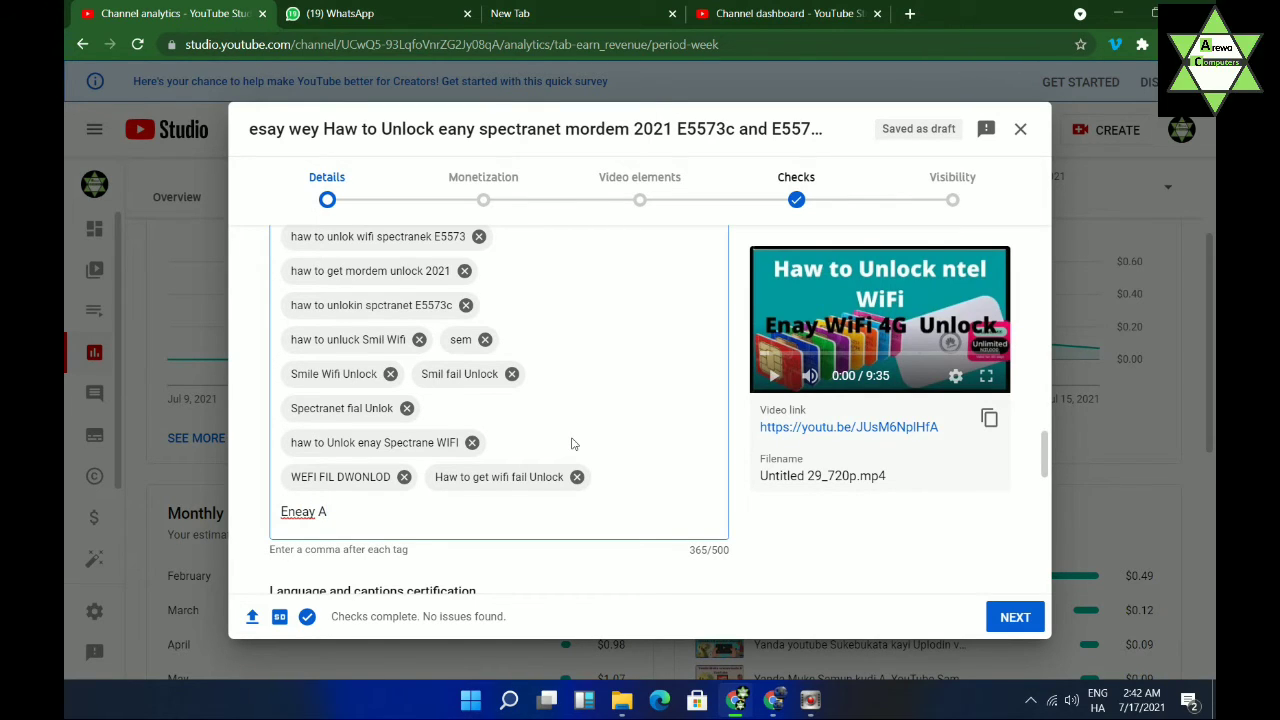
pyautogui.write('pe')
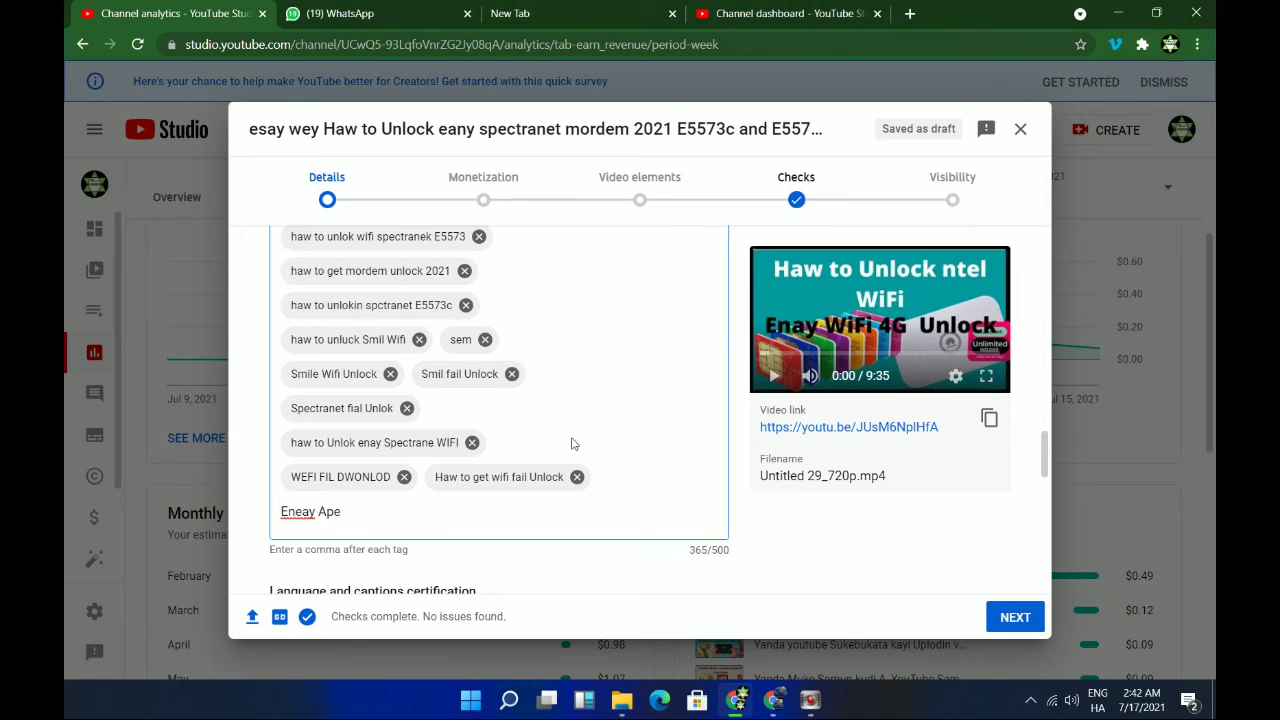
pyautogui.write('tranet')
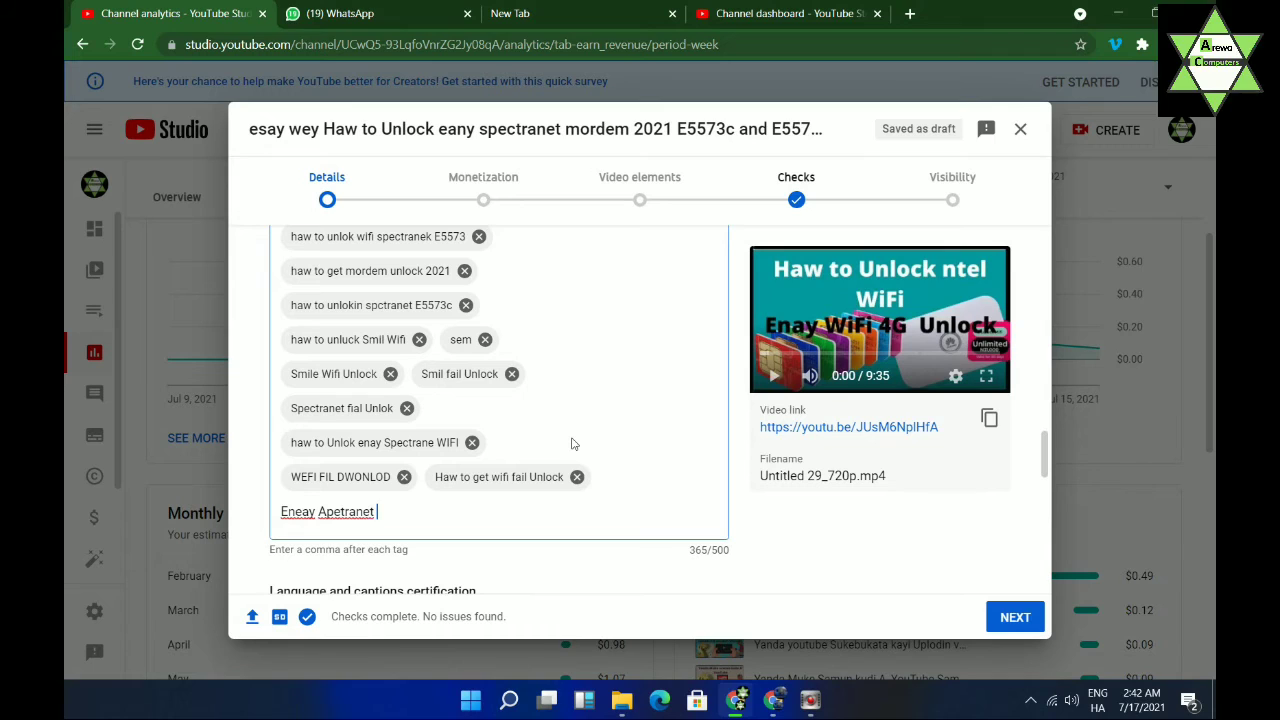
pyautogui.press('BackSpace')
pyautogui.press('BackSpace')
pyautogui.press('BackSpace')
pyautogui.press('BackSpace')
pyautogui.press('BackSpace')
pyautogui.press('BackSpace')
pyautogui.press('BackSpace')
pyautogui.press('BackSpace')
pyautogui.press('BackSpace')
pyautogui.press('BackSpace')
pyautogui.write('S')
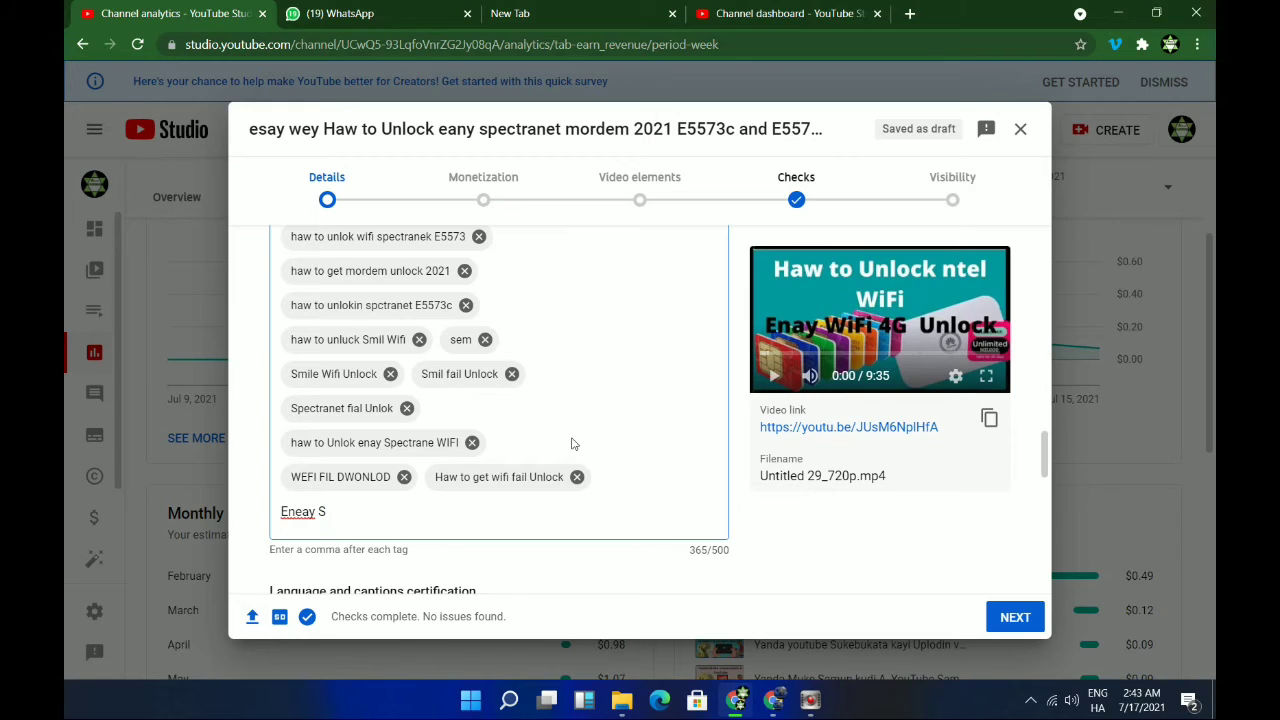
pyautogui.write('pec')
pyautogui.write('ct')
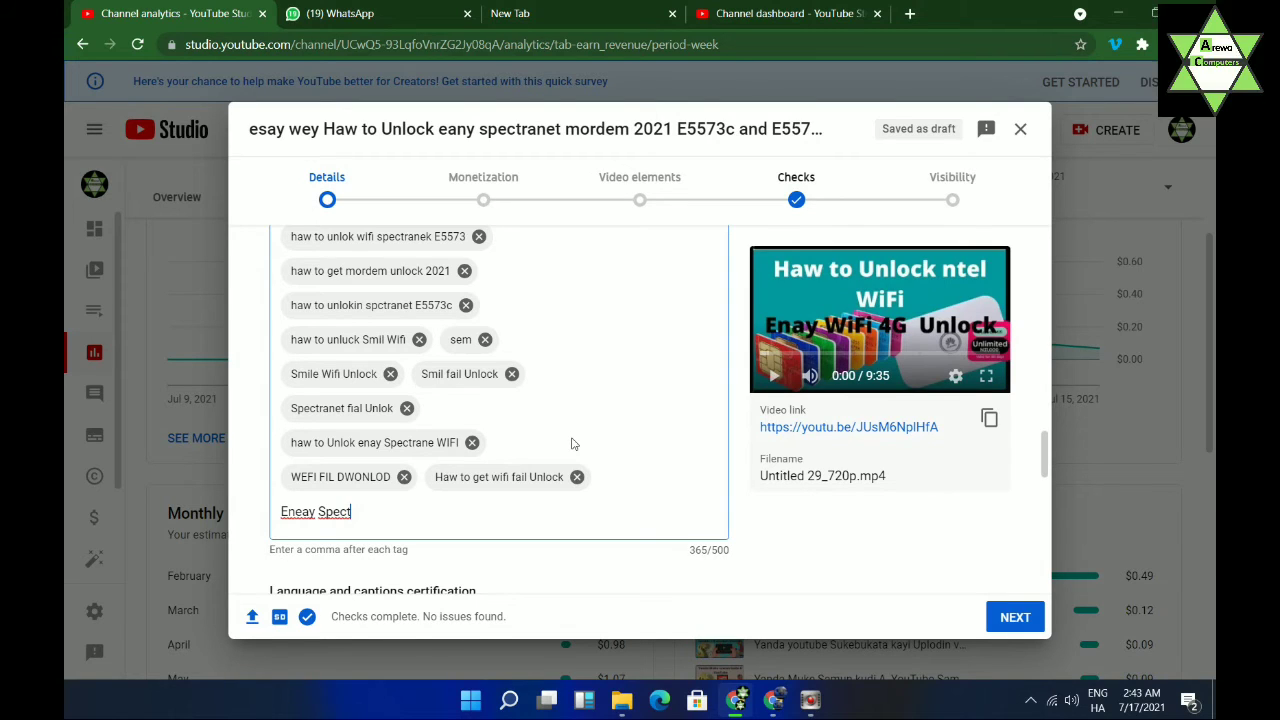
pyautogui.write('ranet u')
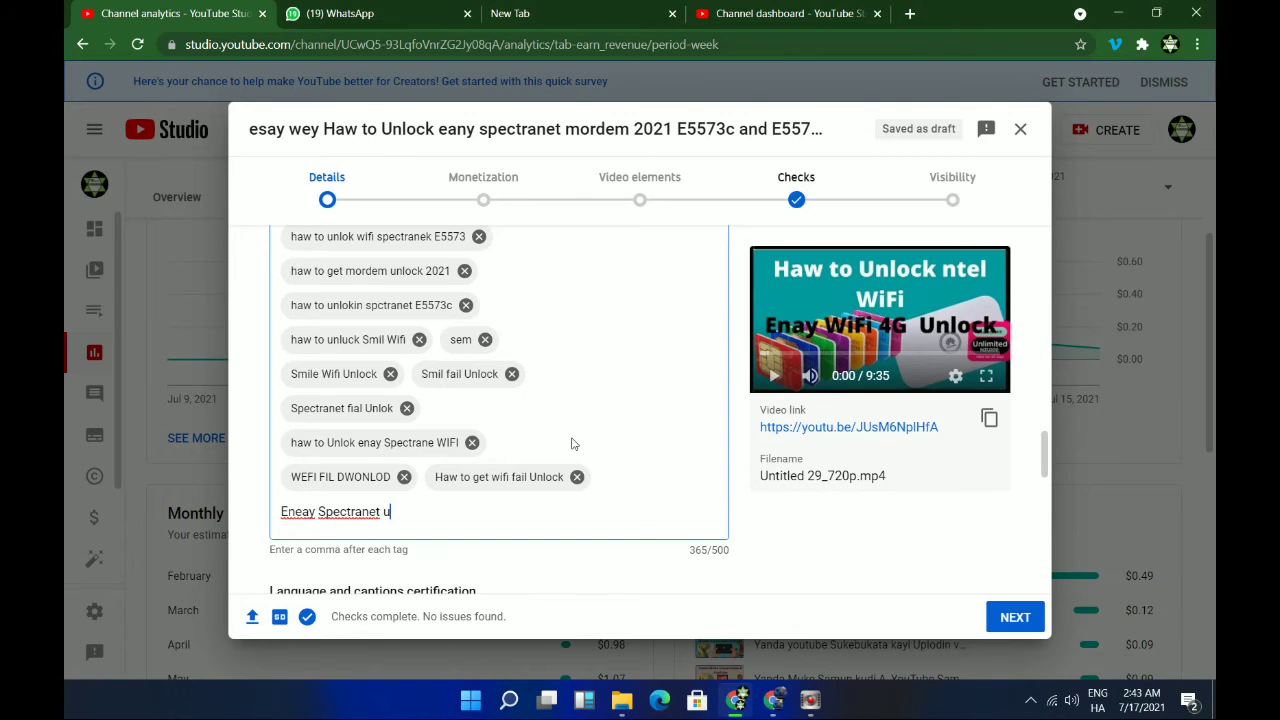
pyautogui.write('nlock')
pyautogui.press('Return')
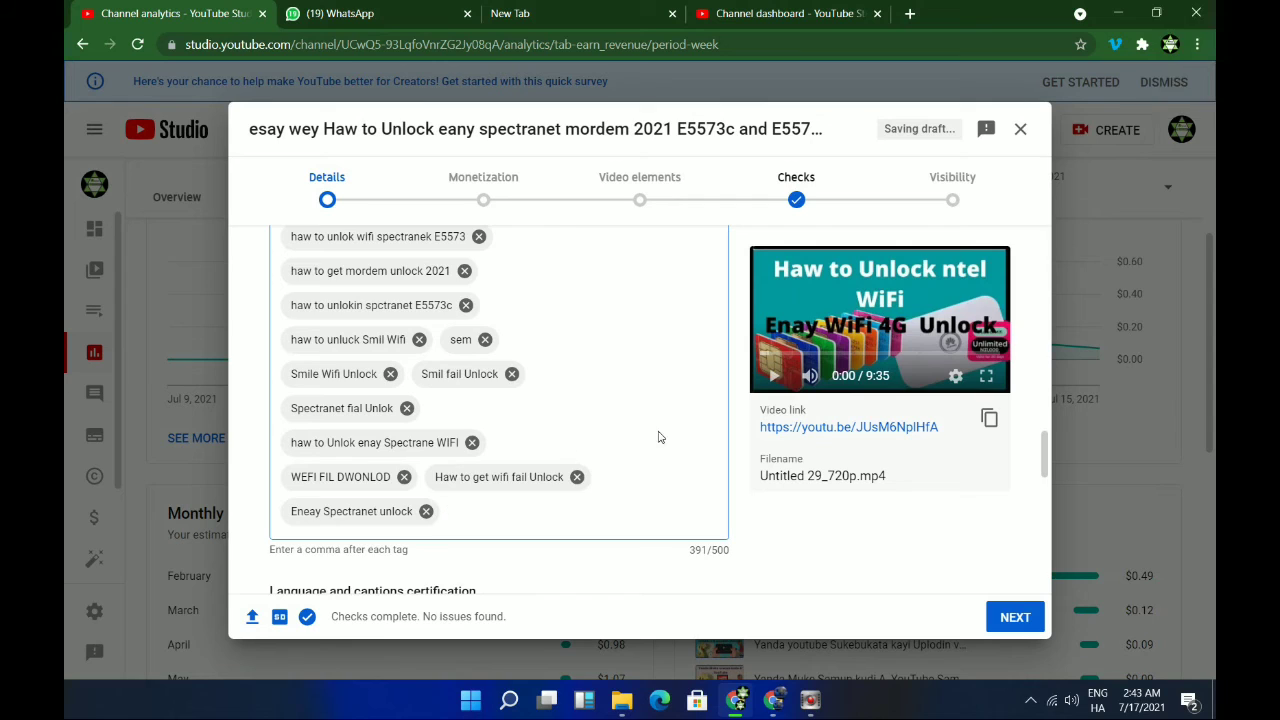
# - Add the tag "Dwonlod fila unlock" to the video's Tags field
pyautogui.scroll(3, 660, 437)
pyautogui.scroll(-1, 700, 348)
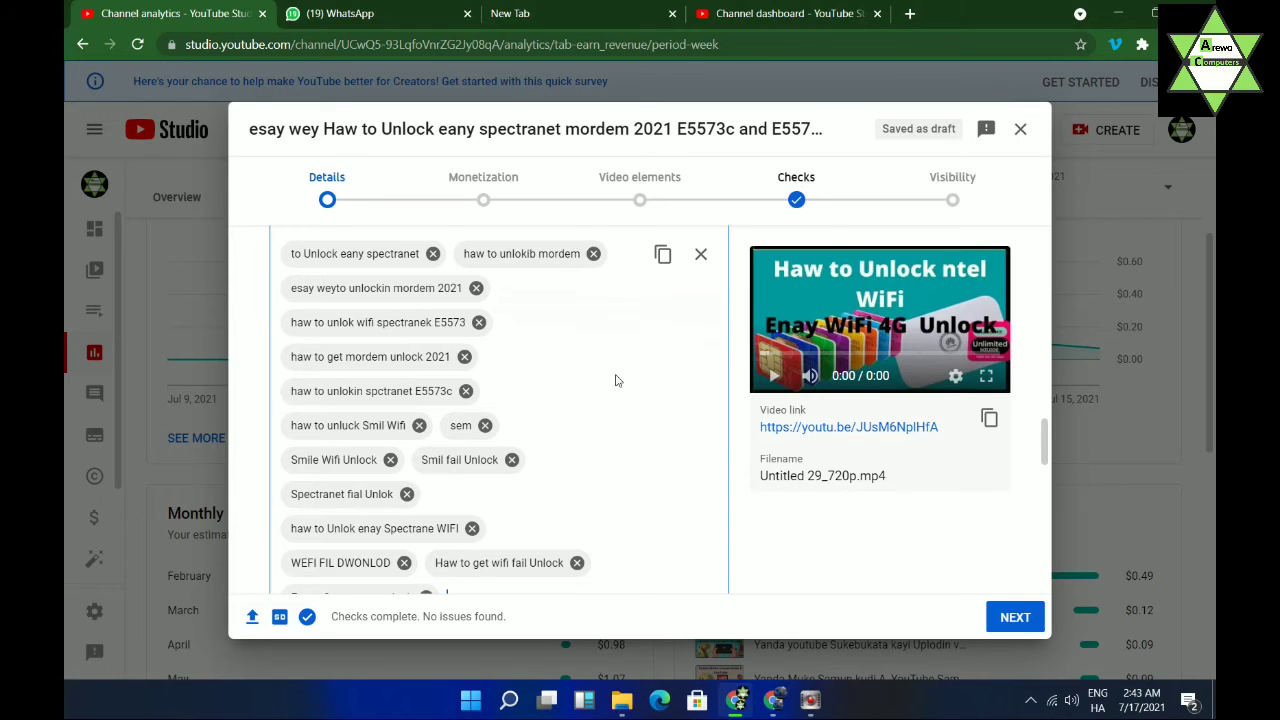
pyautogui.scroll(-5, 616, 380)
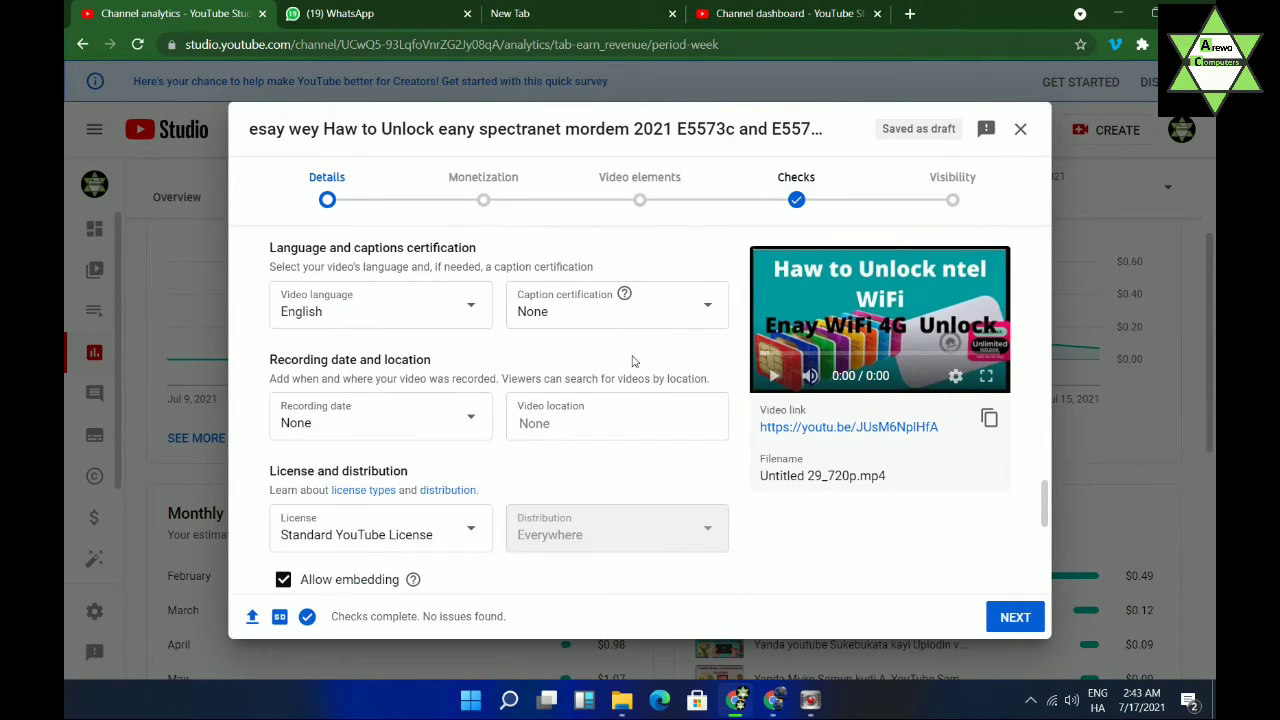
pyautogui.scroll(4, 634, 280)
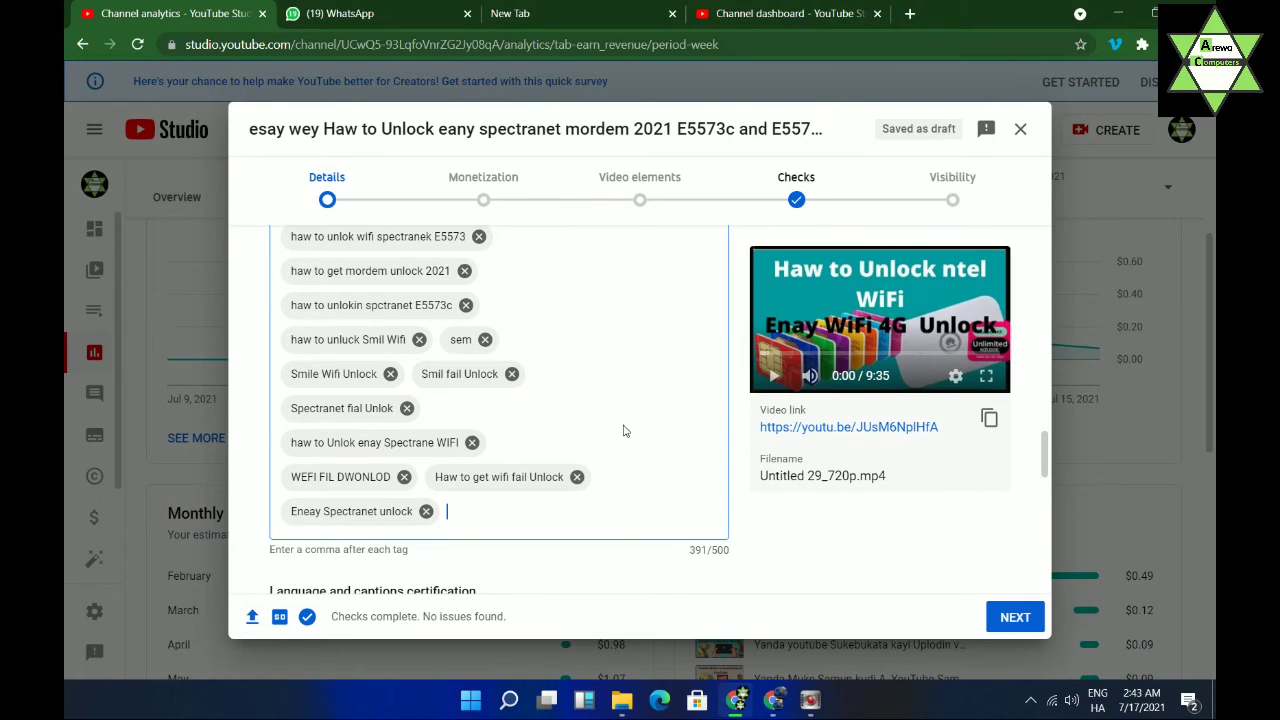
pyautogui.write('Dwonlod')
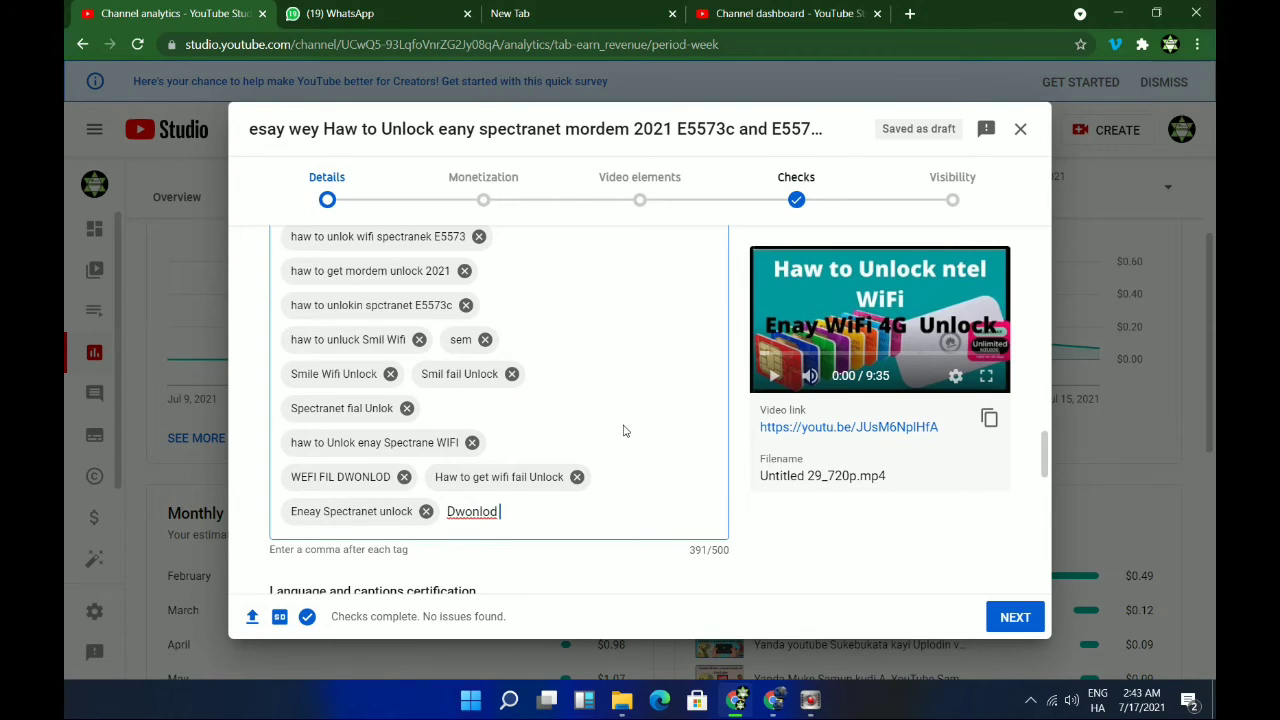
pyautogui.write(' fila')
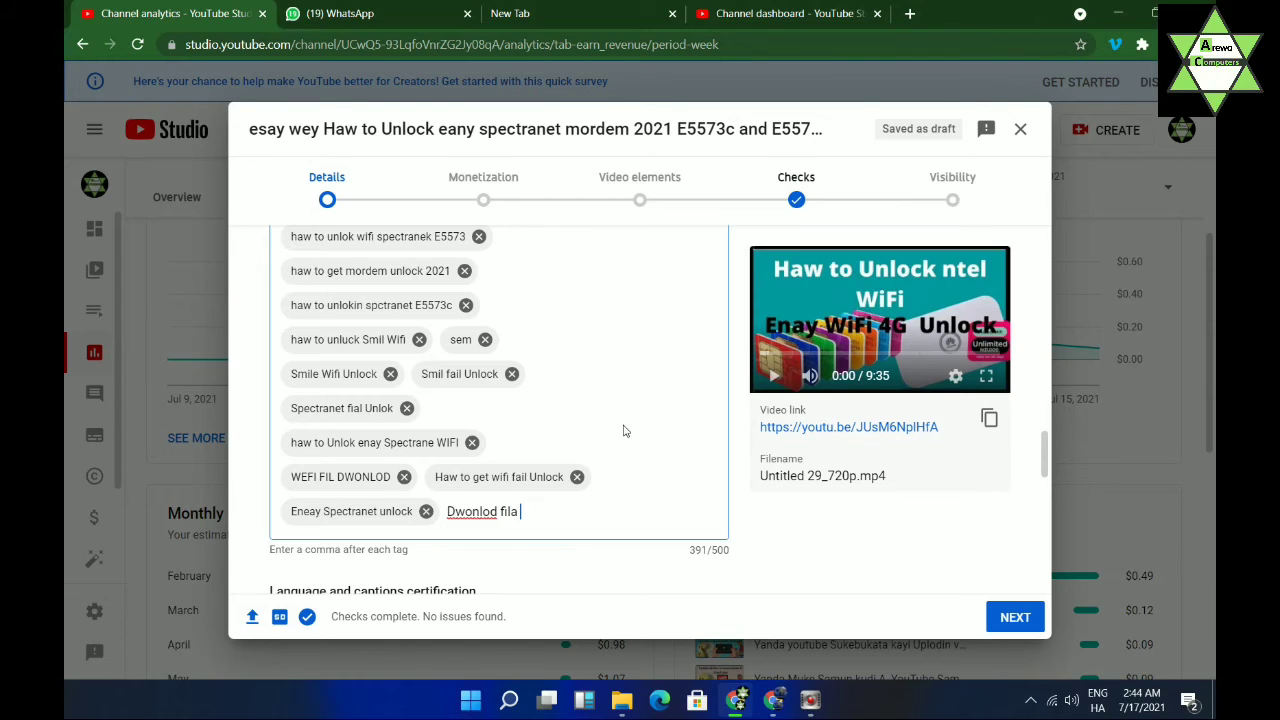
pyautogui.write(' unlock')
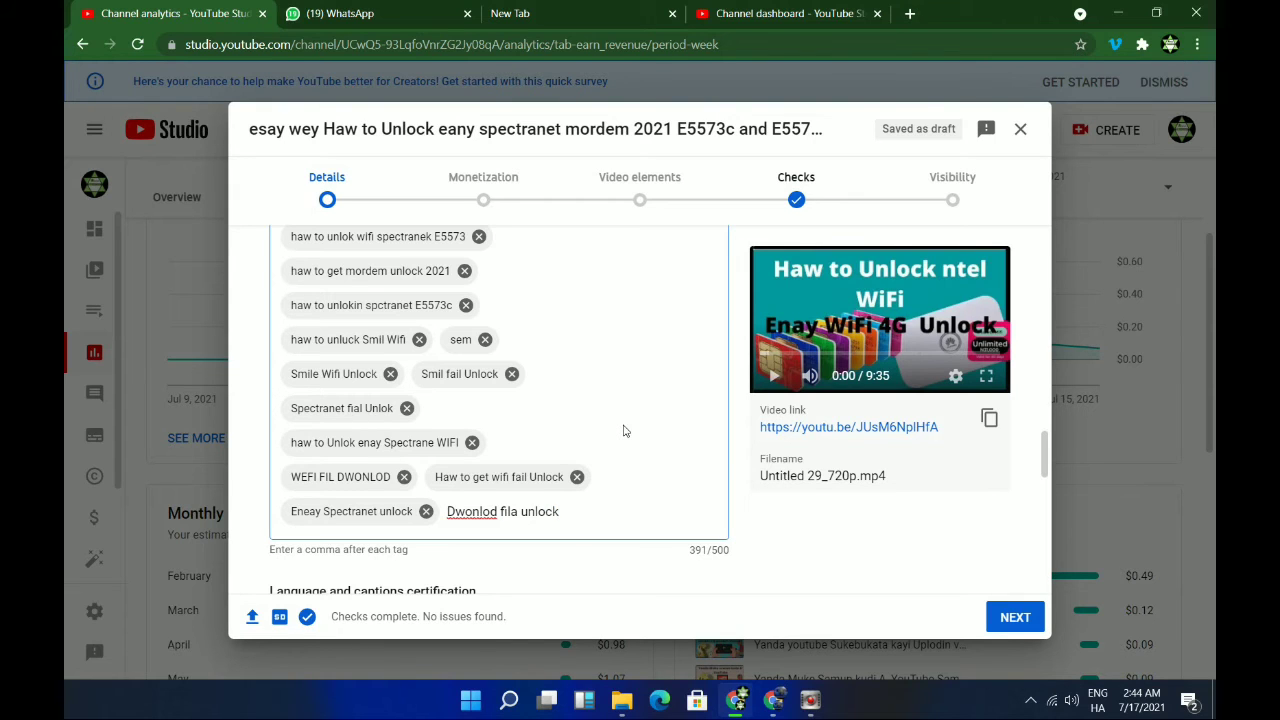
pyautogui.press('Return')
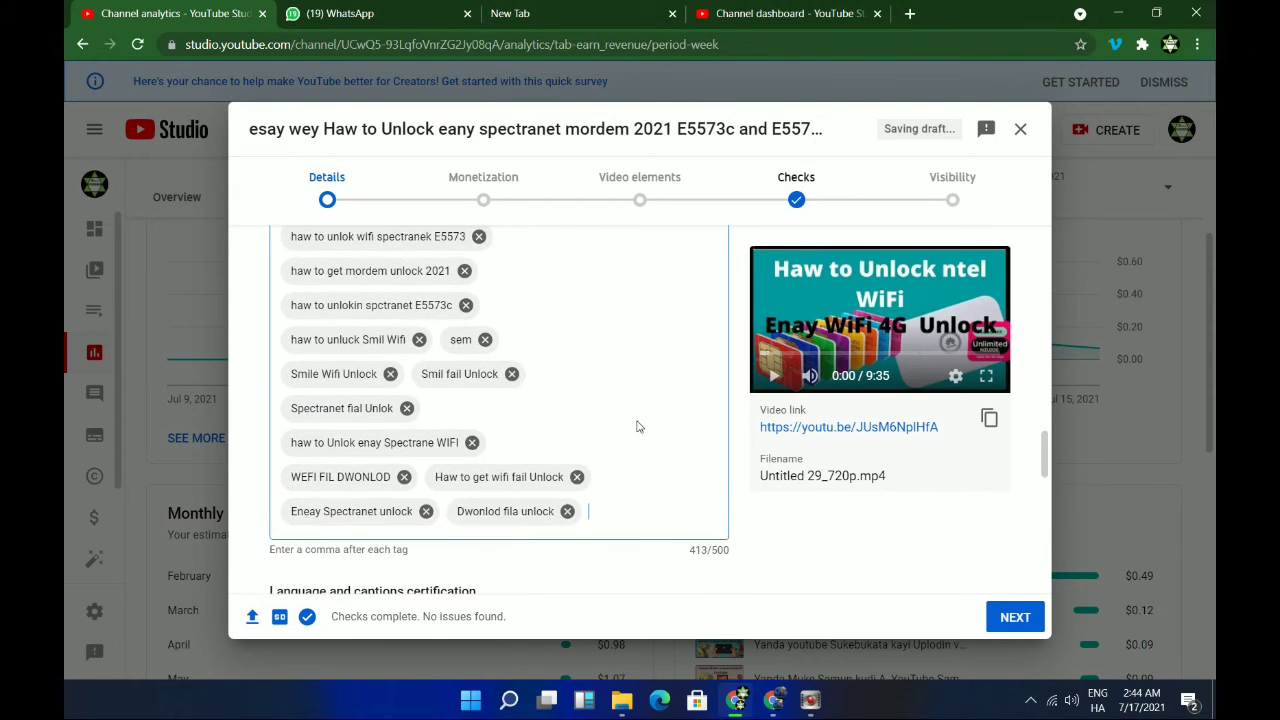
# - Add the tag "Unlock fal" to the video's Tags field
pyautogui.scroll(-1, 636, 426)
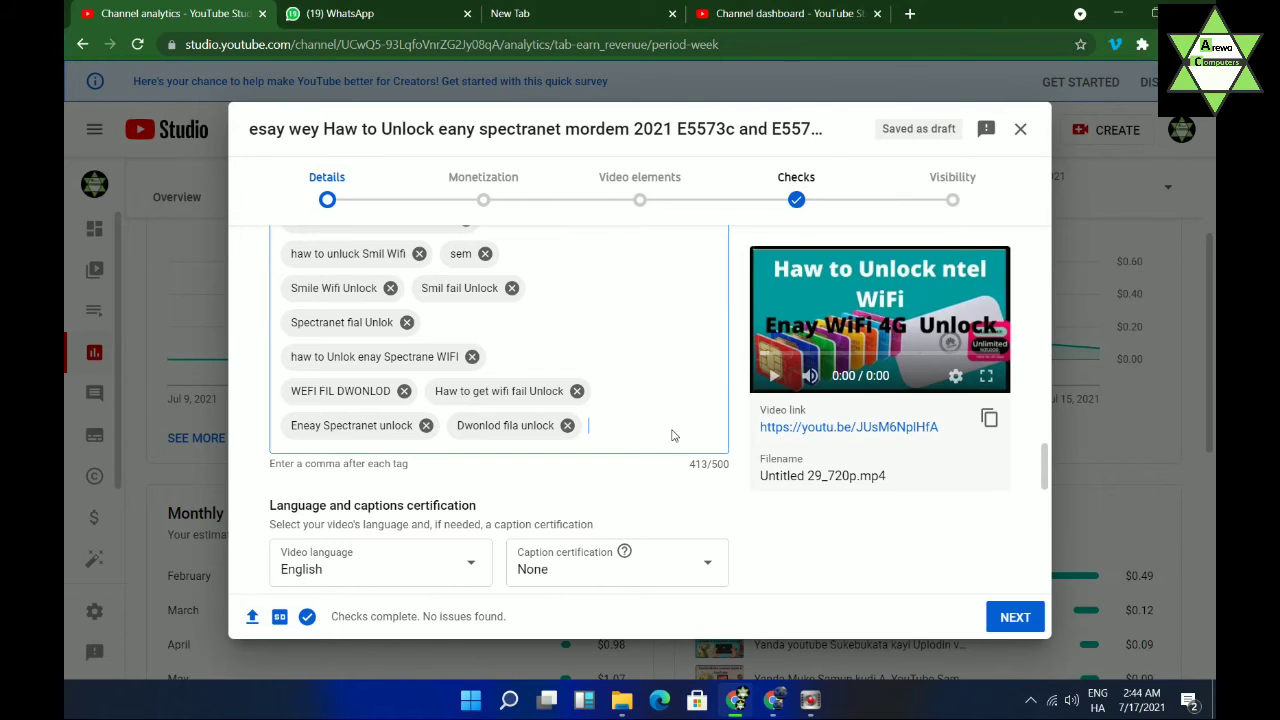
pyautogui.write('Un')
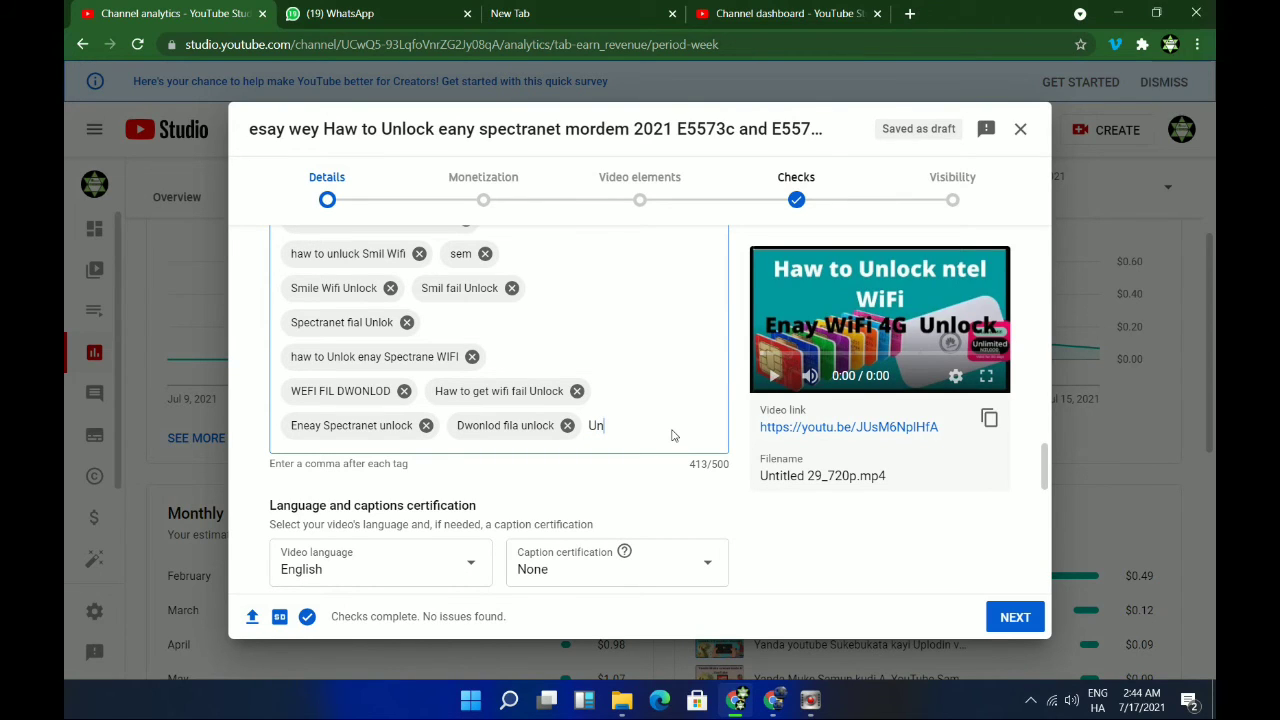
pyautogui.write('lock')
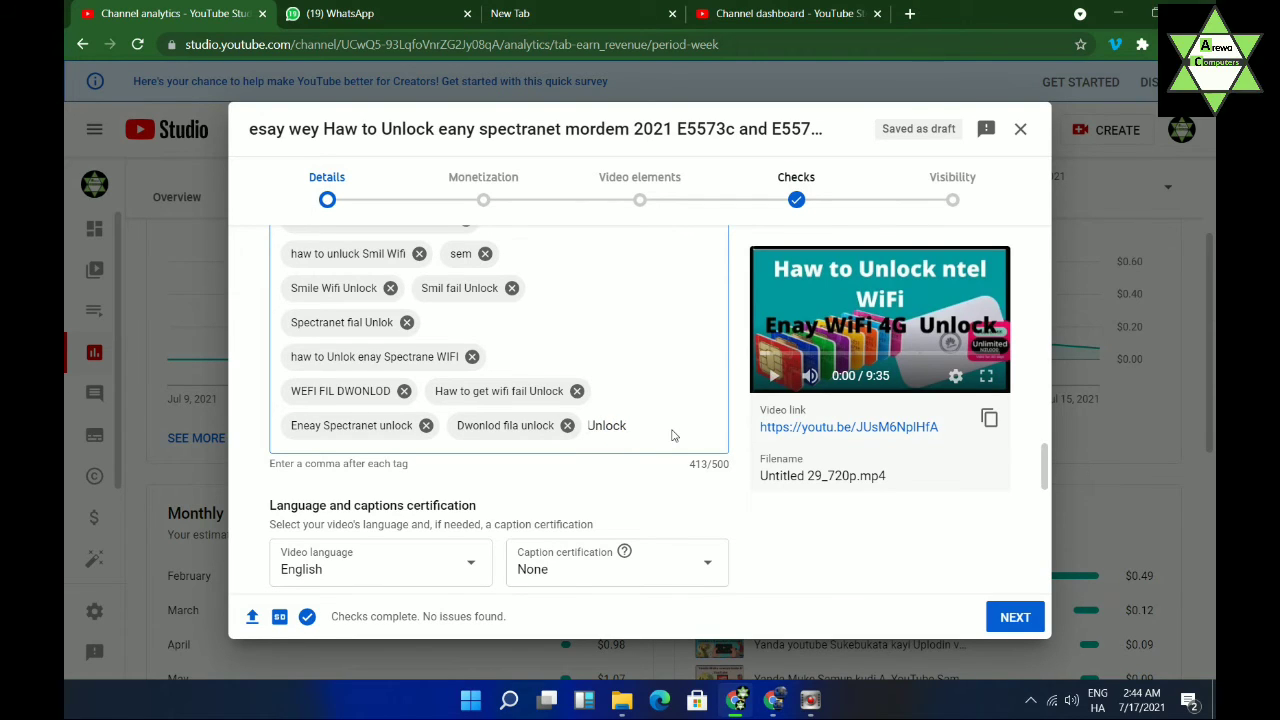
pyautogui.write('fal')
pyautogui.press('Return')
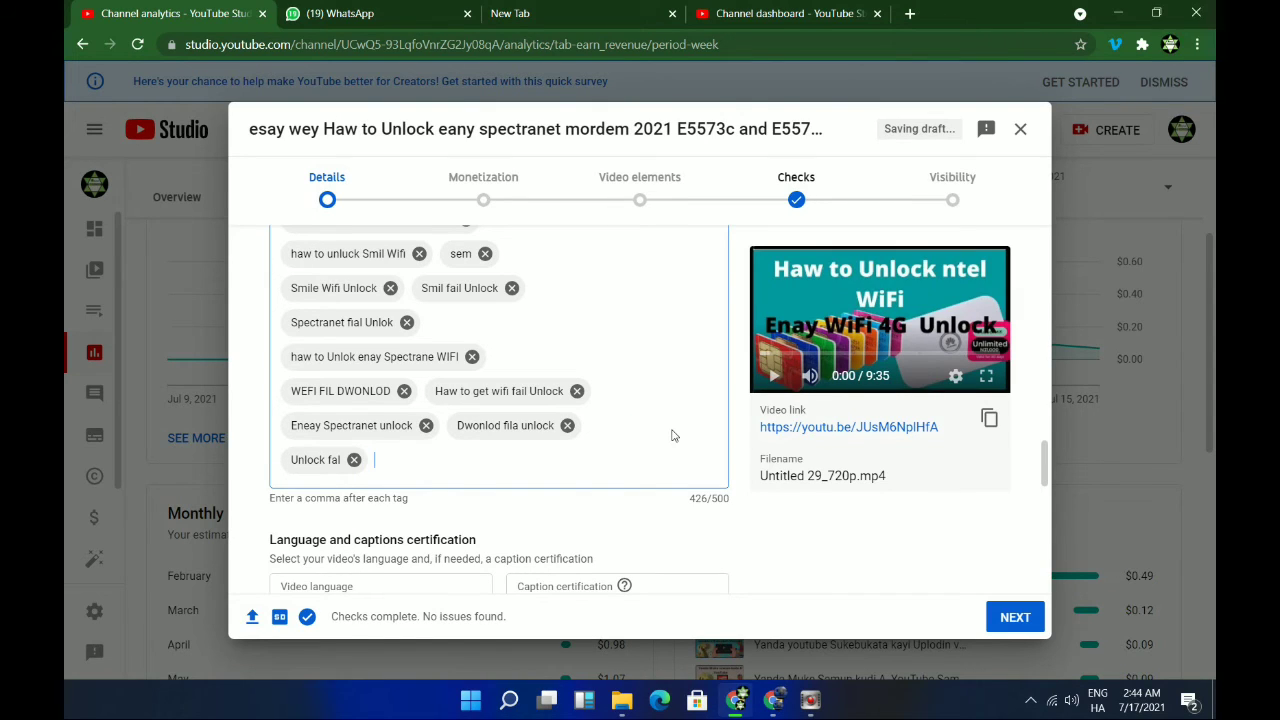
# - Add the tag "gnerting cut ulock" to the video's Tags field
pyautogui.write('gene')
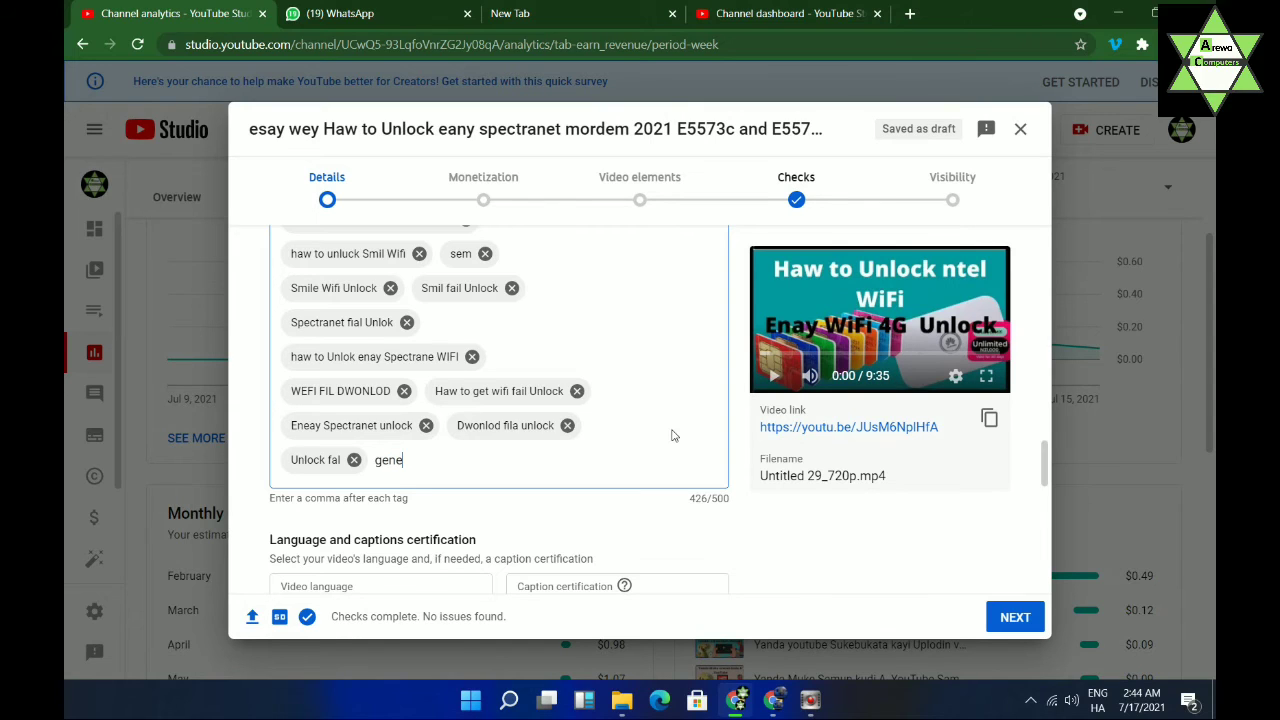
pyautogui.press('BackSpace')
pyautogui.press('BackSpace')
pyautogui.press('BackSpace')
pyautogui.write('r')
pyautogui.write('ertin')
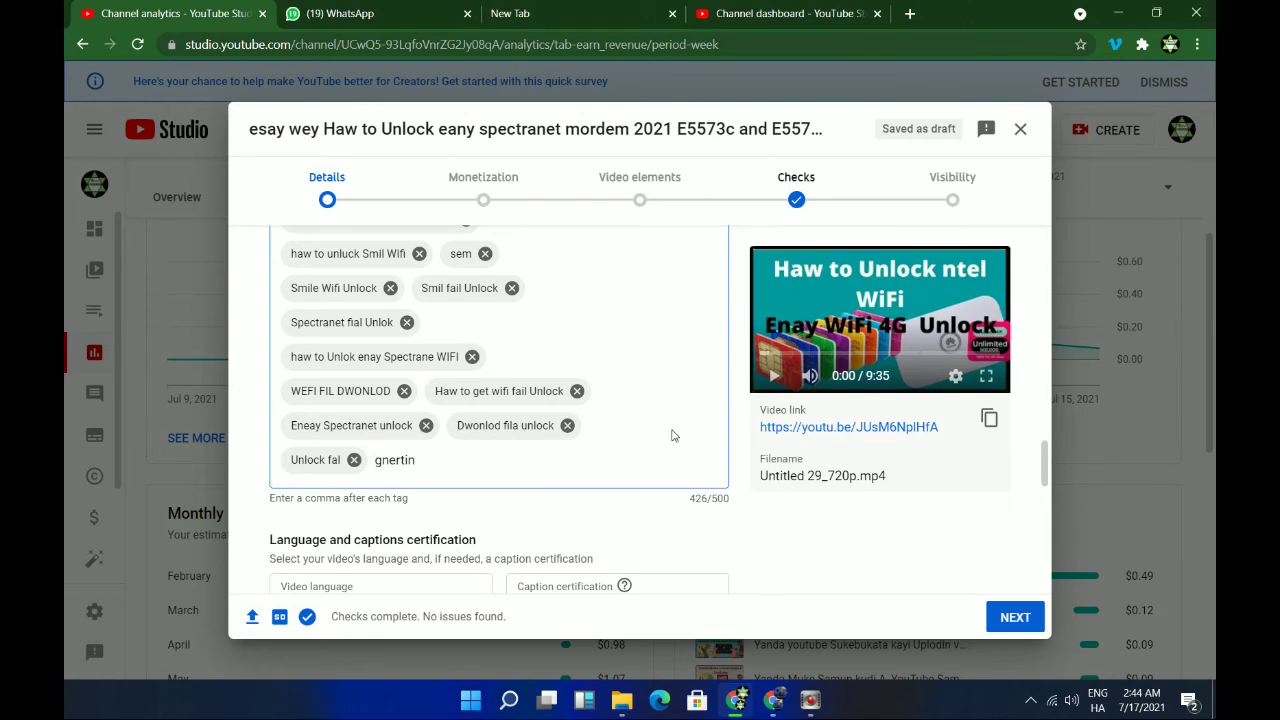
pyautogui.write('g ')
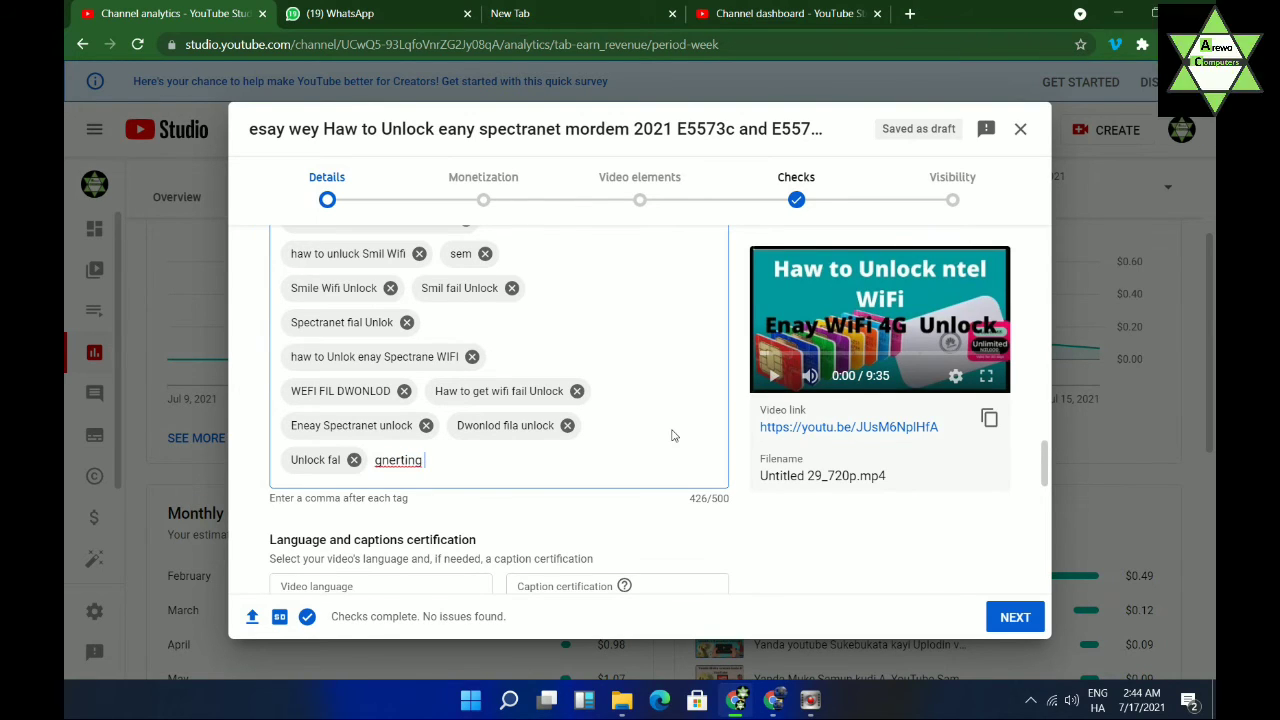
pyautogui.write('cut ')
pyautogui.write('ulok')
pyautogui.press('BackSpace')
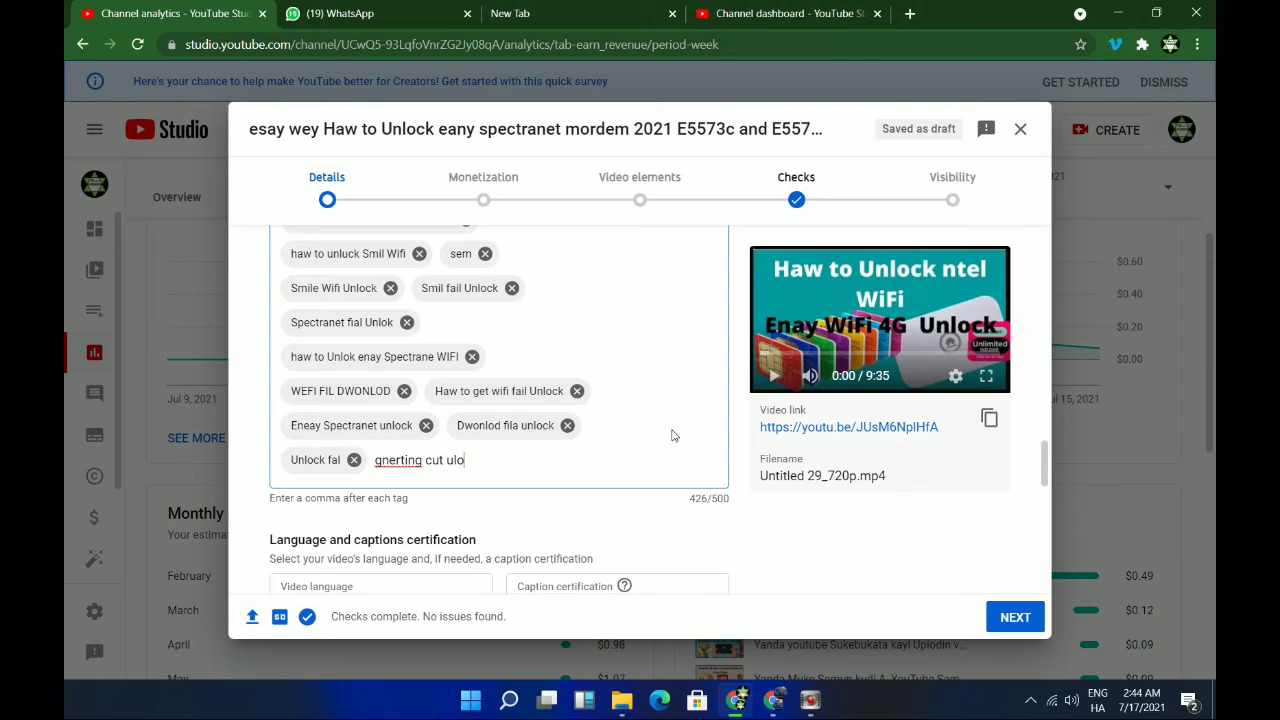
pyautogui.write('ck')
pyautogui.press(',')
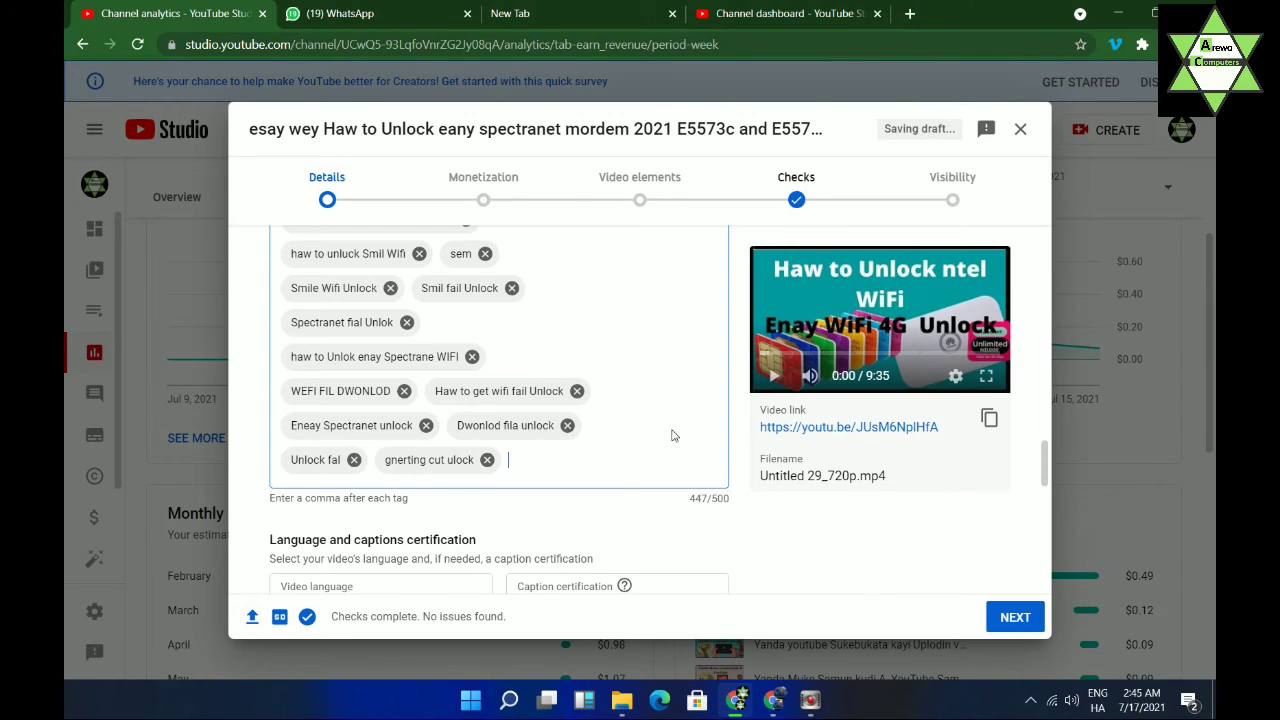
# - Add the tag "IMEI Unlock" to the video's Tags field
pyautogui.write('IMEW')
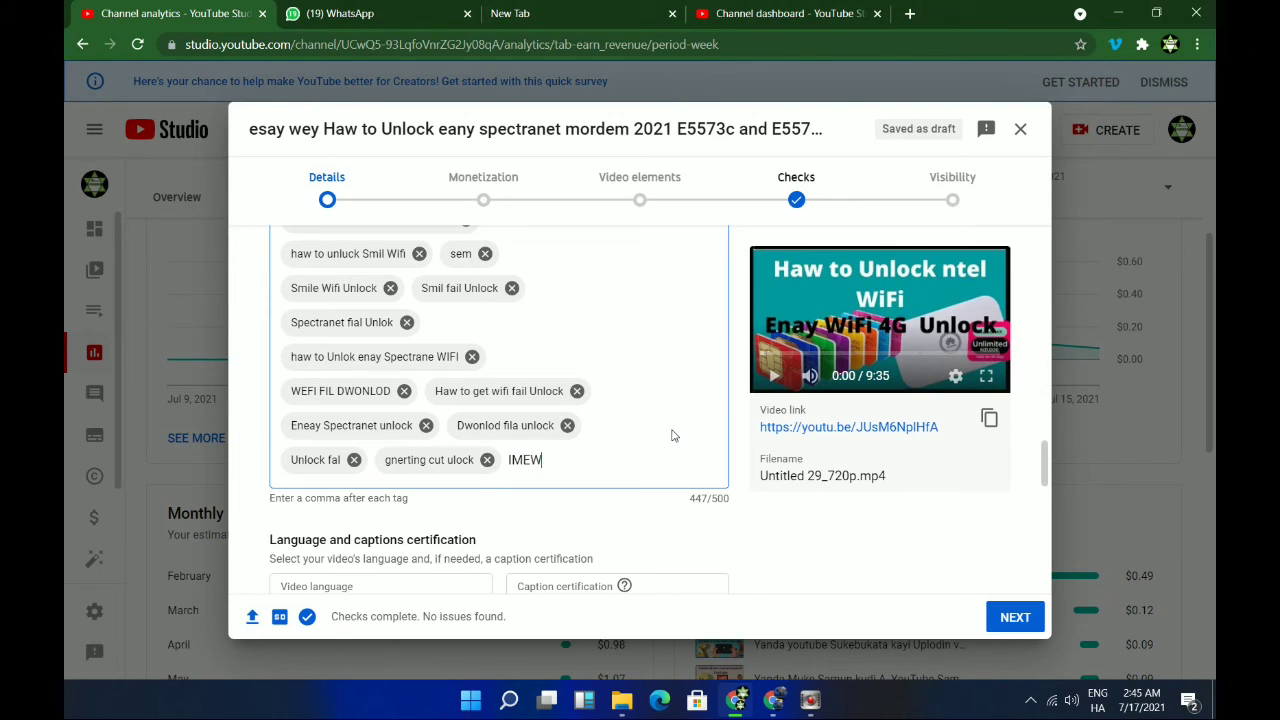
pyautogui.press('BackSpace')
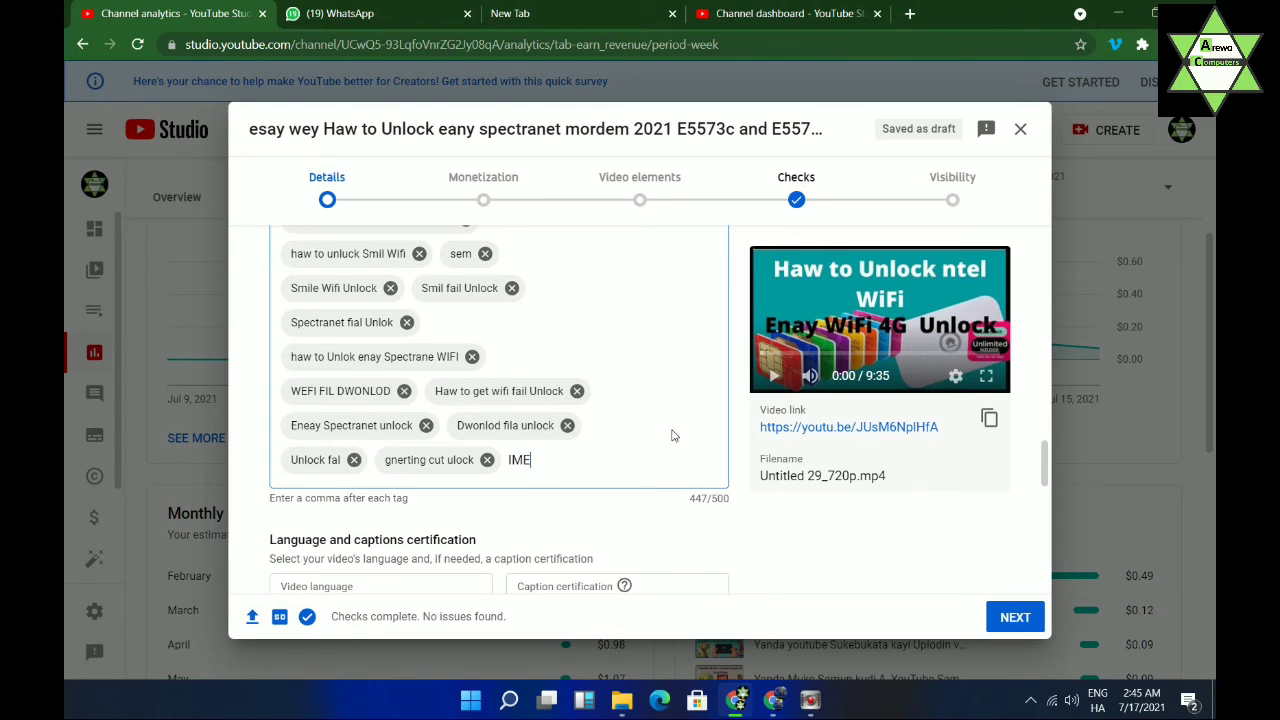
pyautogui.write('I')
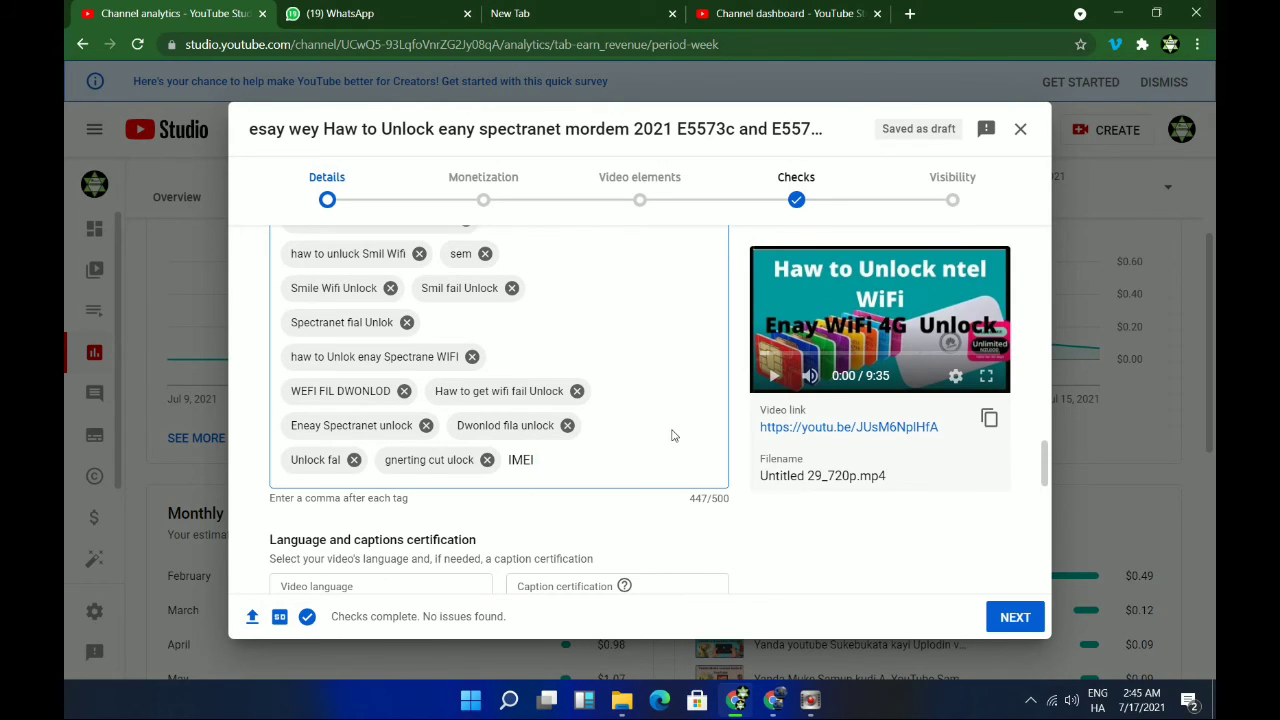
pyautogui.write('U')
pyautogui.write('nlock')
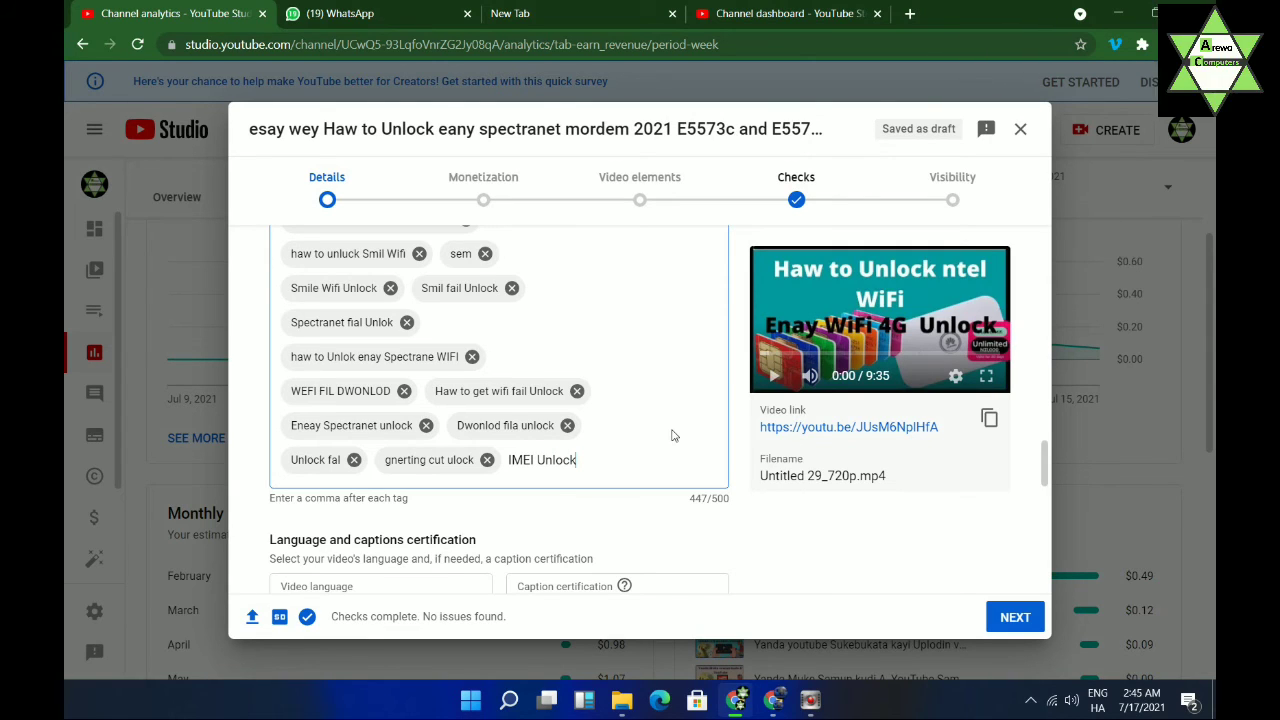
pyautogui.press('Return')
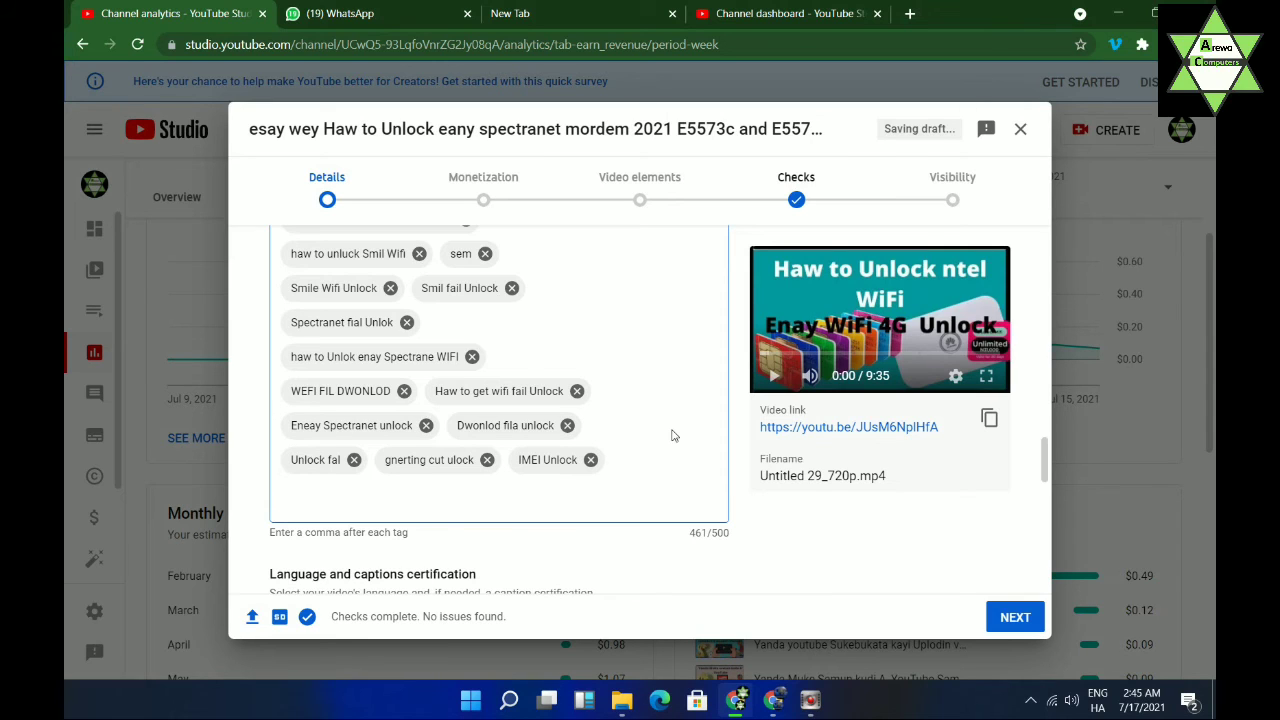
# - Review the full list of tags in the Tags field and the character count below it
pyautogui.scroll(1, 663, 449)
pyautogui.scroll(-3, 660, 429)
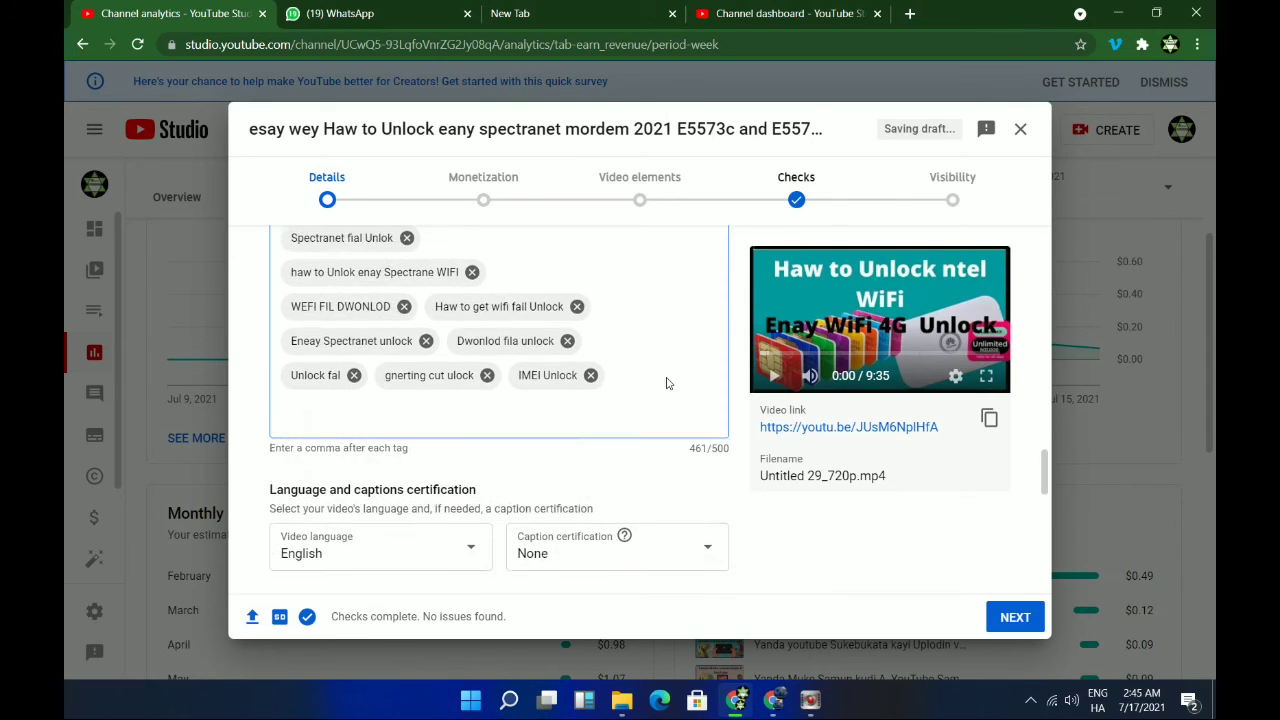
pyautogui.scroll(2, 667, 385)
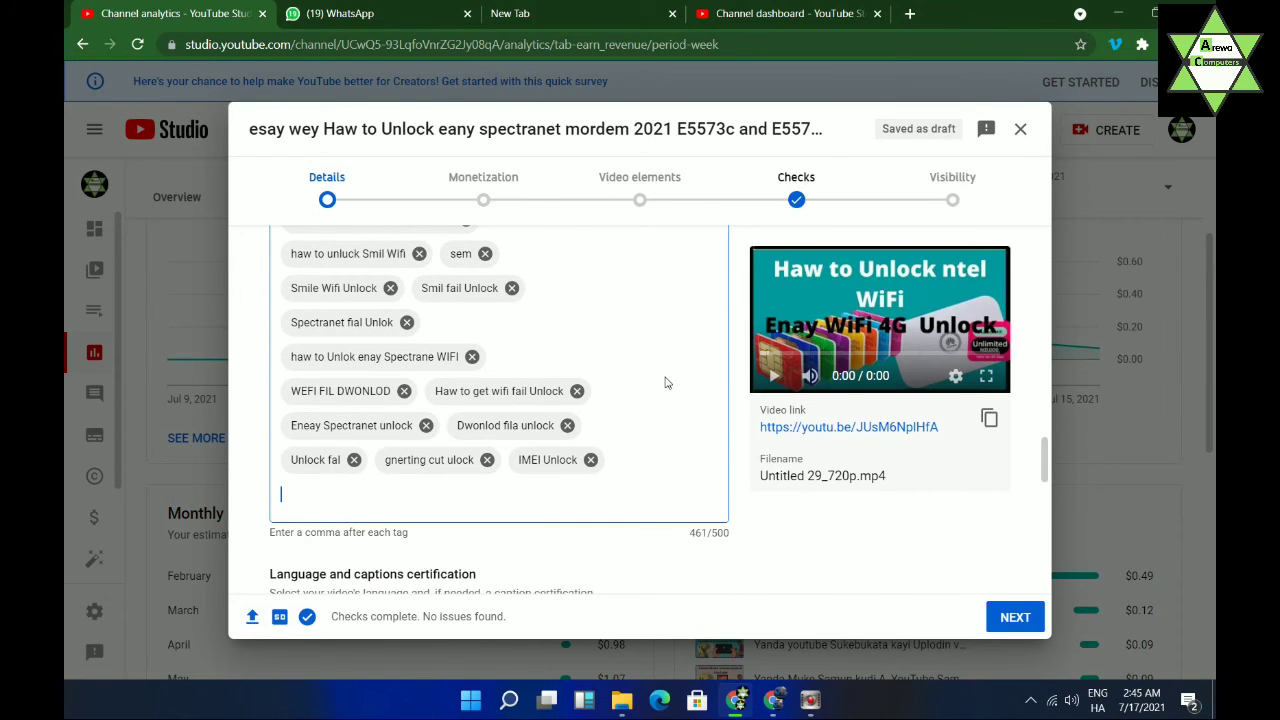
pyautogui.scroll(3, 632, 455)
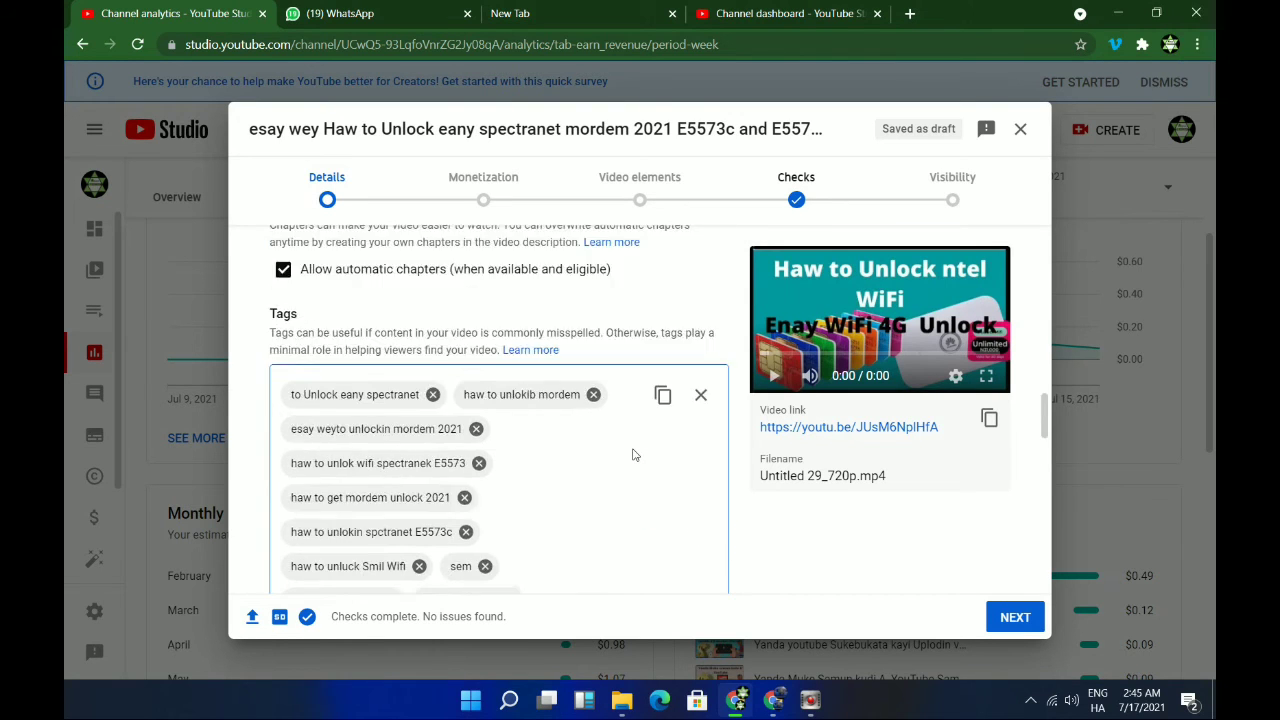
pyautogui.scroll(2, 632, 455)
pyautogui.scroll(-8, 630, 457)
pyautogui.scroll(1, 566, 449)
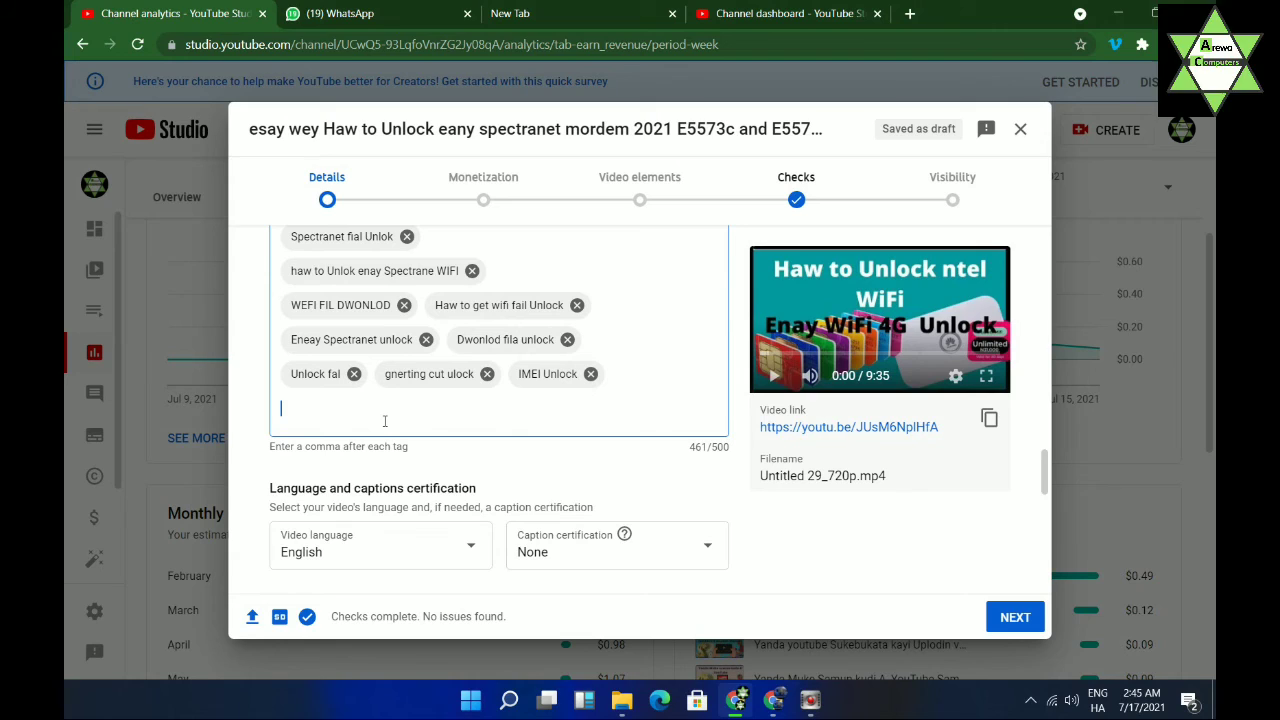
pyautogui.write('wi')
pyautogui.press('BackSpace')
pyautogui.press('BackSpace')
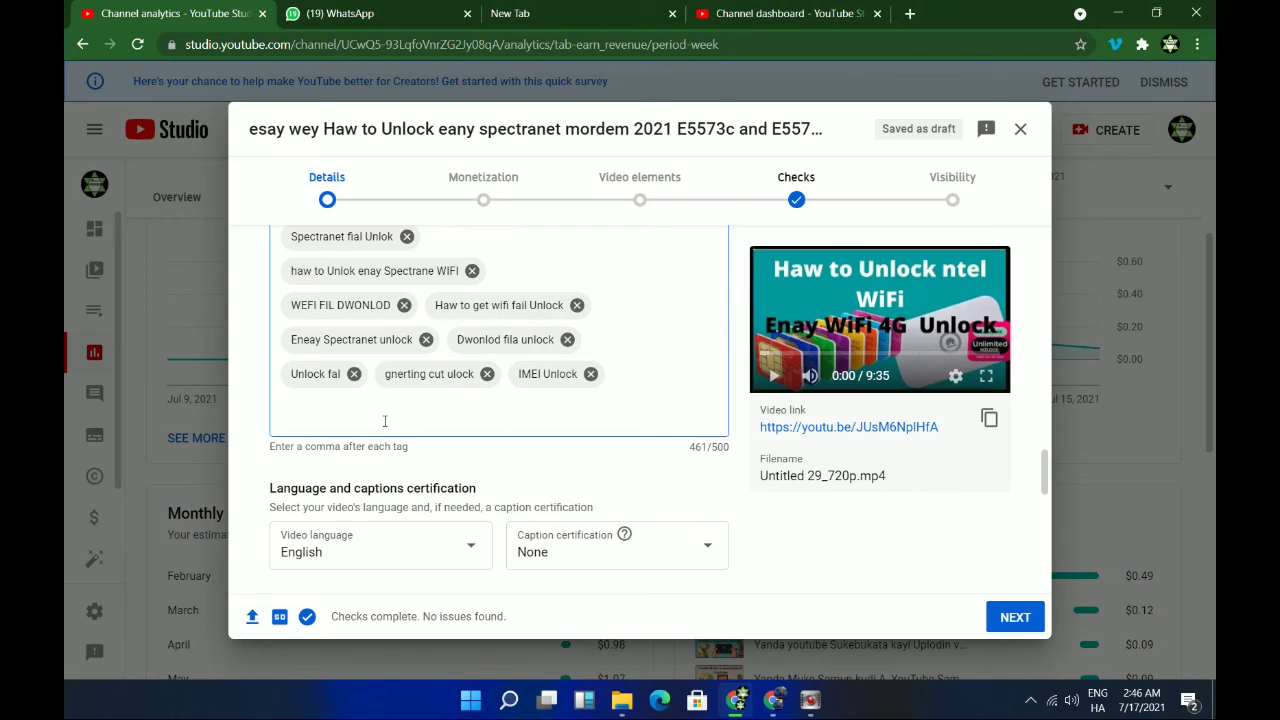
pyautogui.write('s')
pyautogui.press('BackSpace')
# - Add the tag "Enay WIFI Updating" to the video's Tags field
pyautogui.write('Enay')
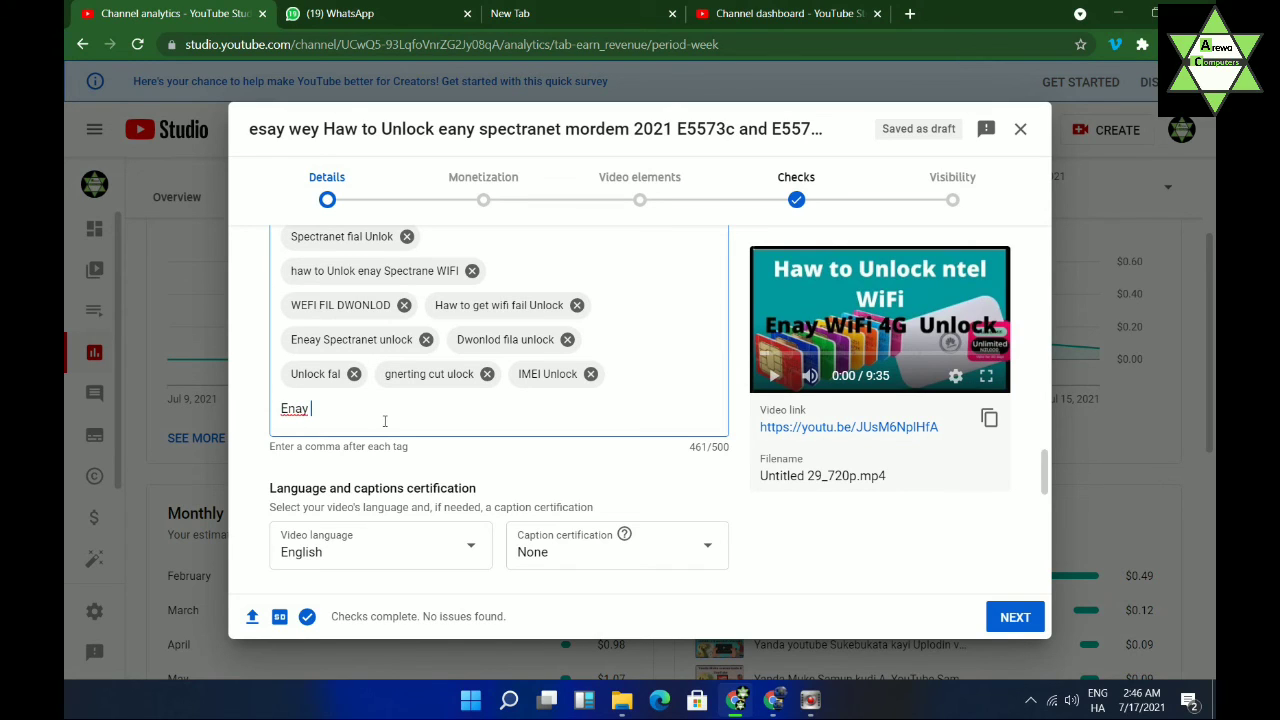
pyautogui.write(' W')
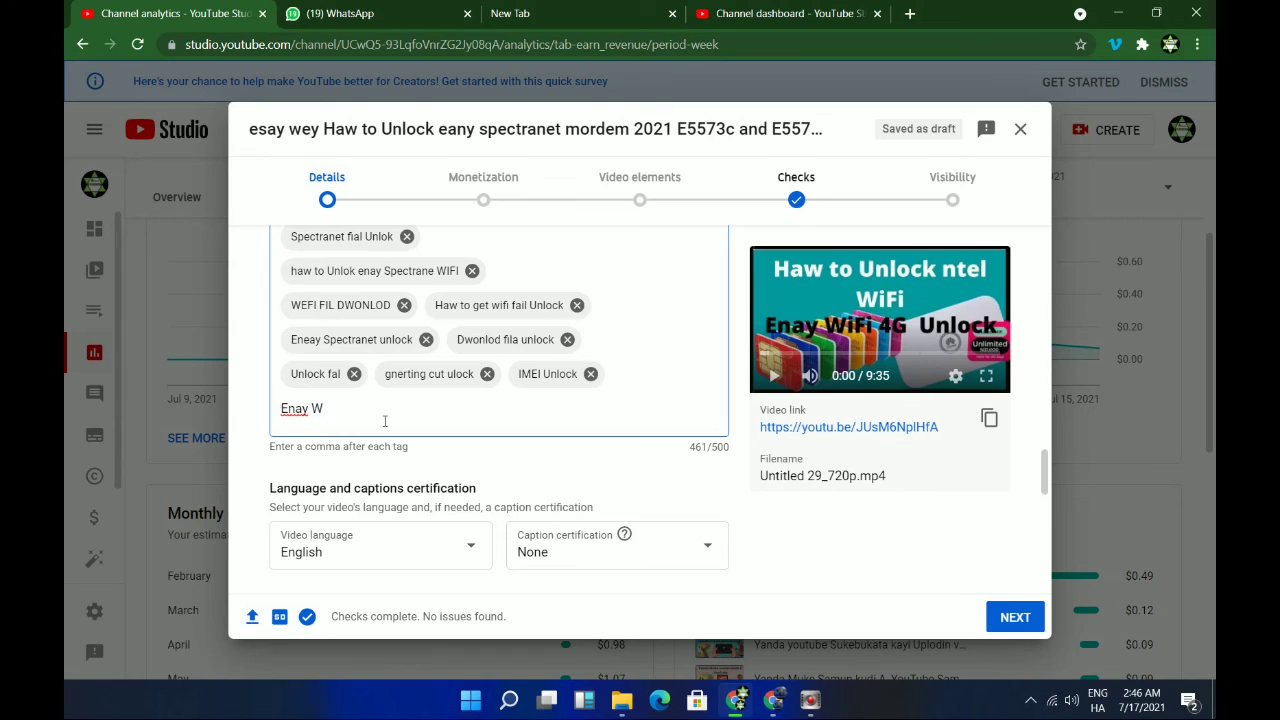
pyautogui.write('IFI')
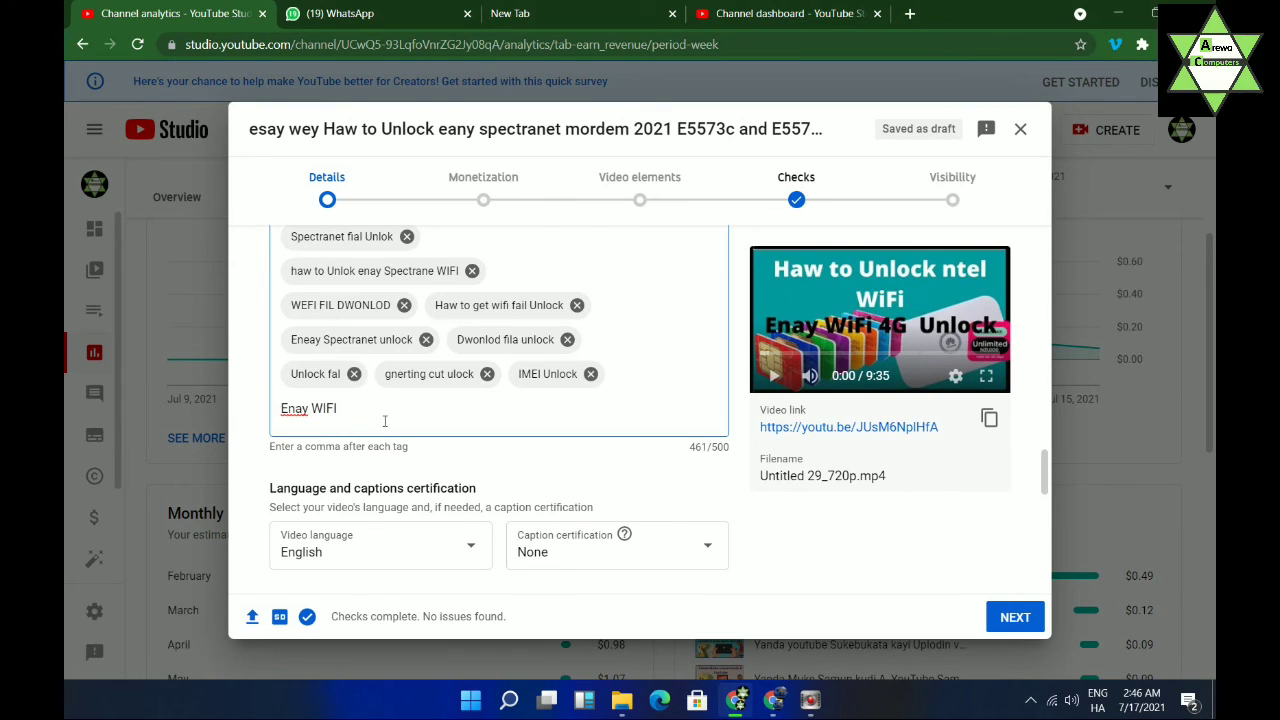
pyautogui.write(' u')
pyautogui.press('BackSpace')
pyautogui.write('UP')
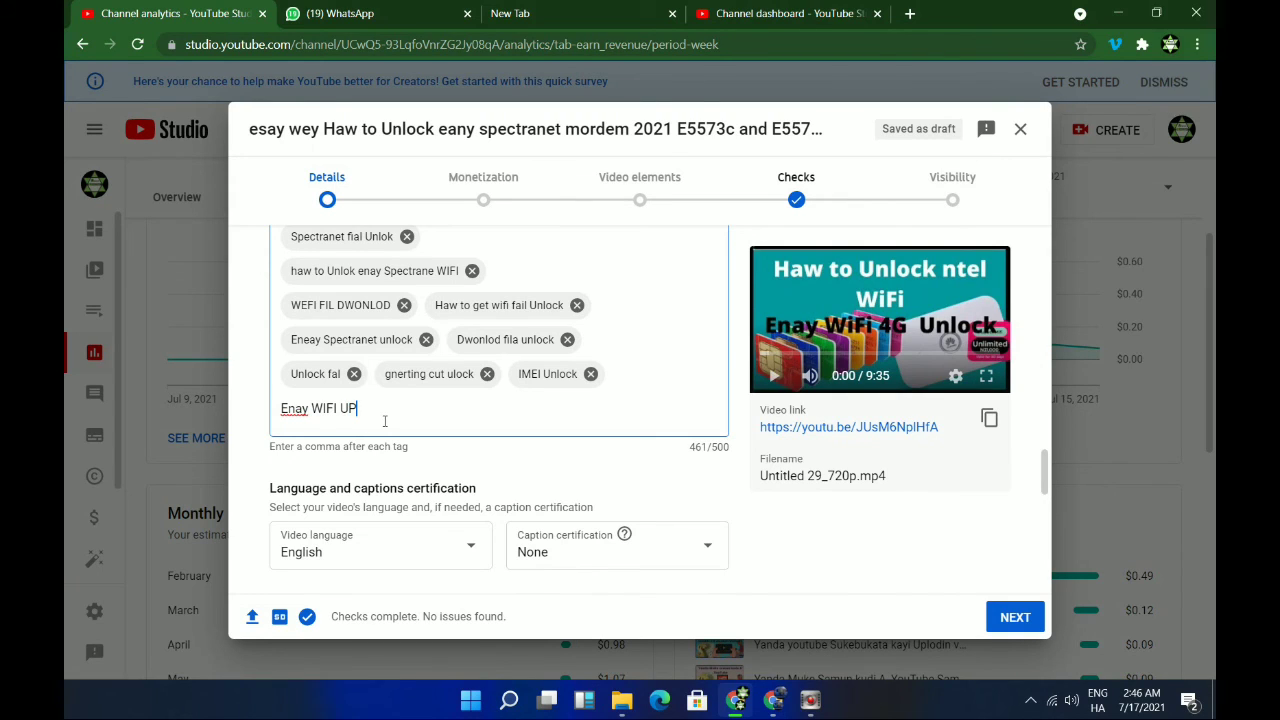
pyautogui.press('BackSpace')
pyautogui.write('p')
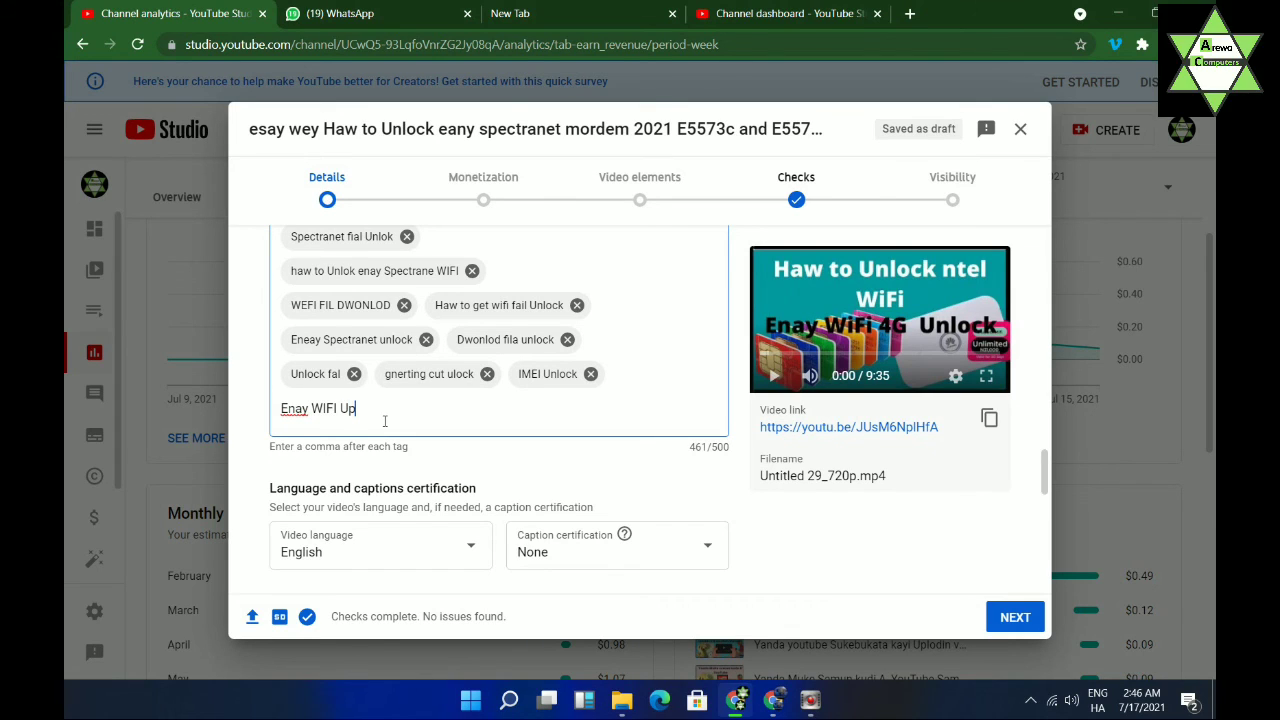
pyautogui.write('da')
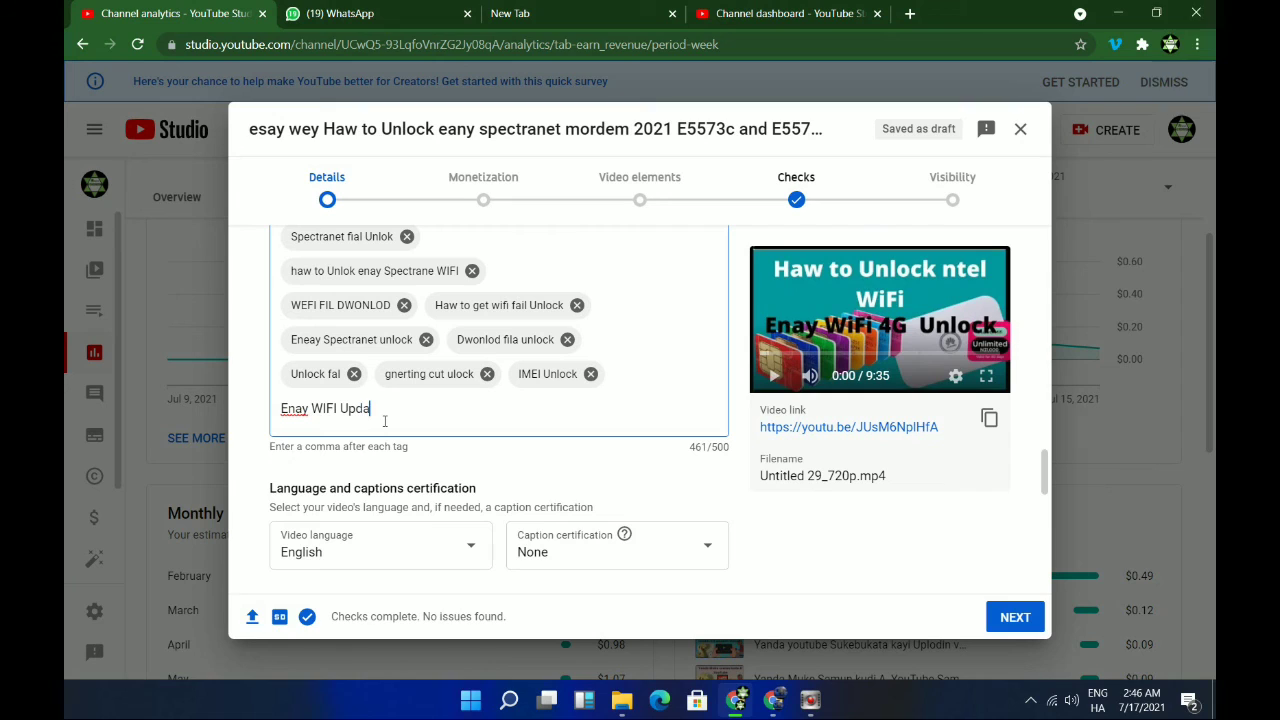
pyautogui.write('ting')
pyautogui.press('Return')
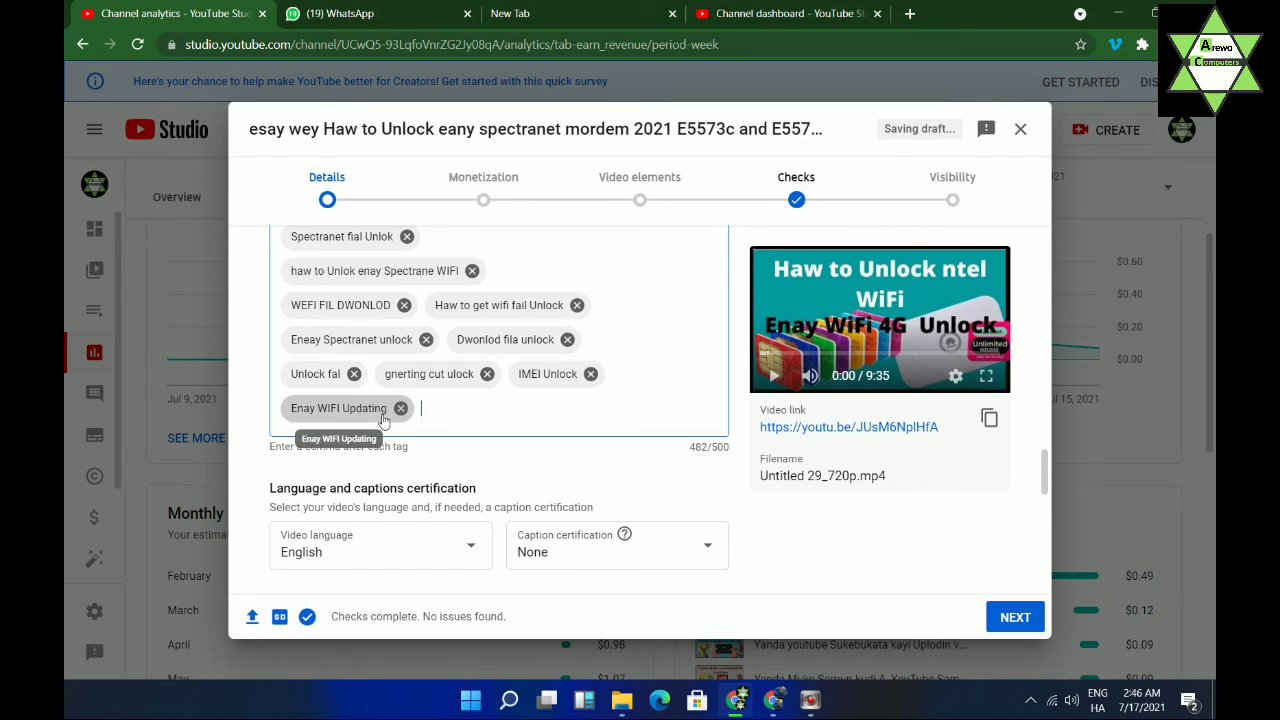
# - Add the tag "Enay Mordem Upgrede" to the video's Tags field
pyautogui.write('Enay ')
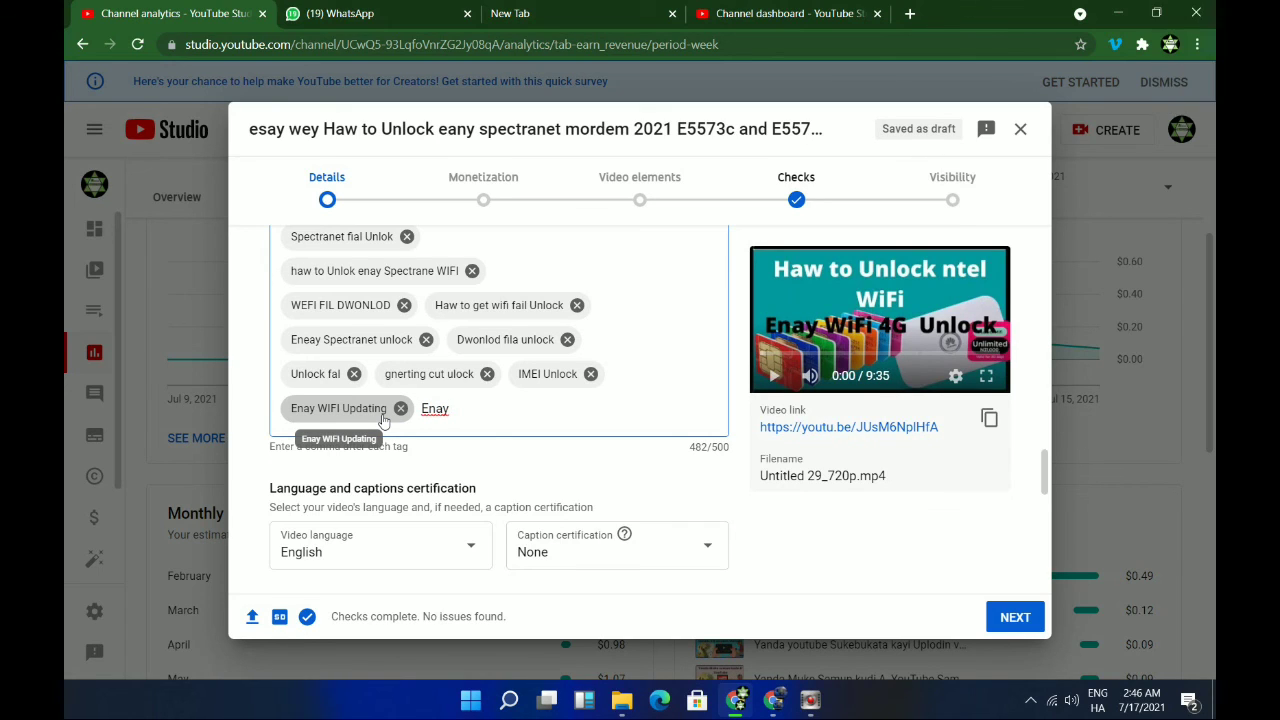
pyautogui.write('Mordem Upg')
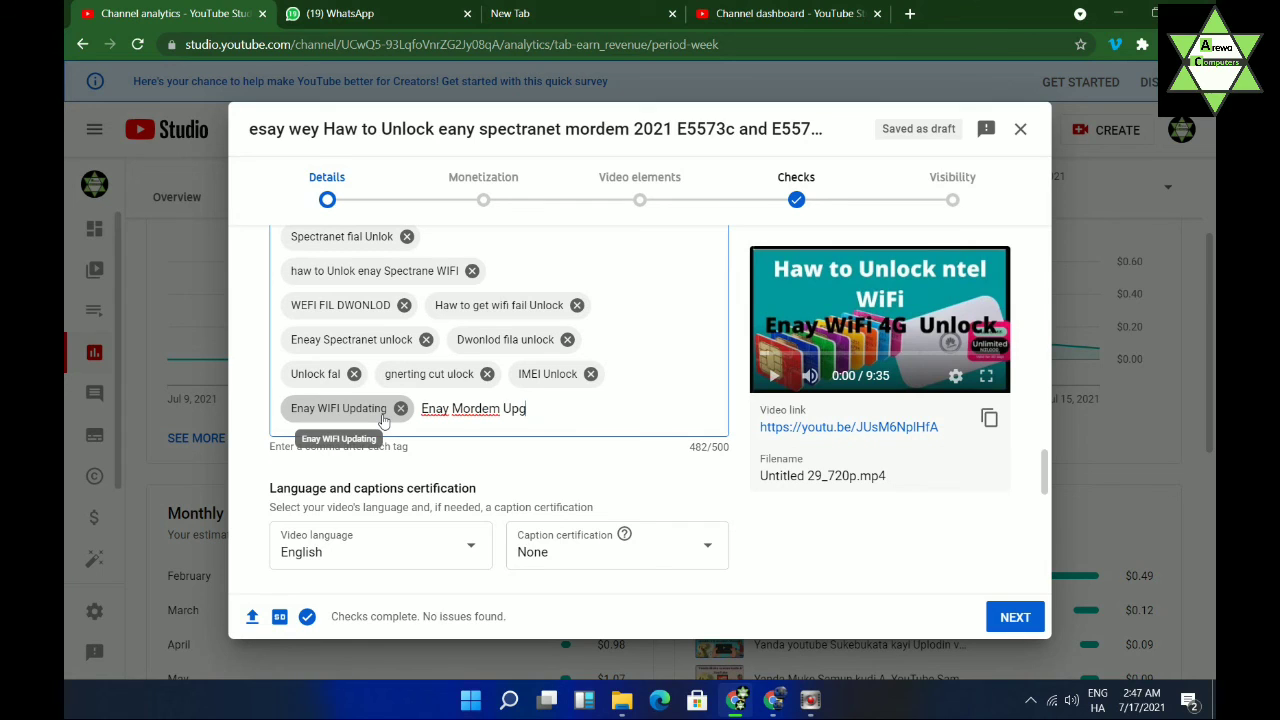
pyautogui.write('rede')
pyautogui.press('Return')
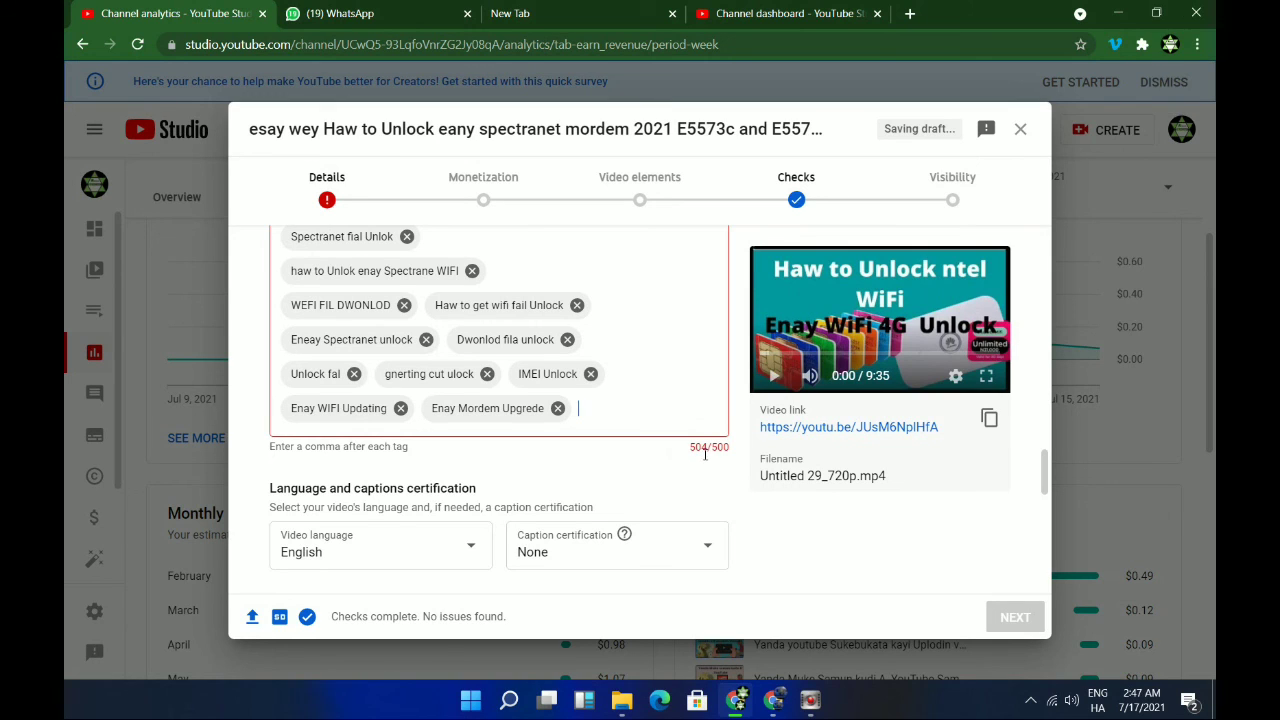
# - Check the tag character count against the 500-character limit and remove the tag "IMEI Unlock"
pyautogui.click(701, 450)
pyautogui.moveTo(701, 452); pyautogui.dragTo(734, 457)
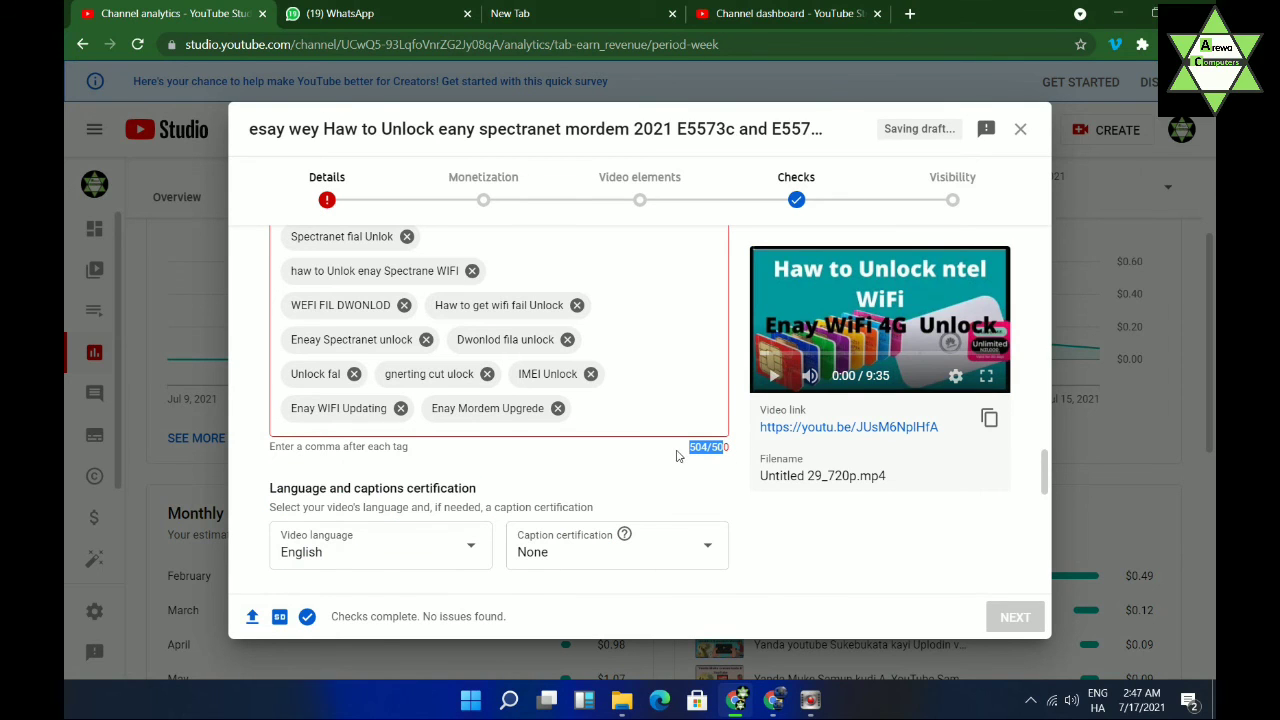
pyautogui.rightClick(625, 447)
pyautogui.click(613, 390)
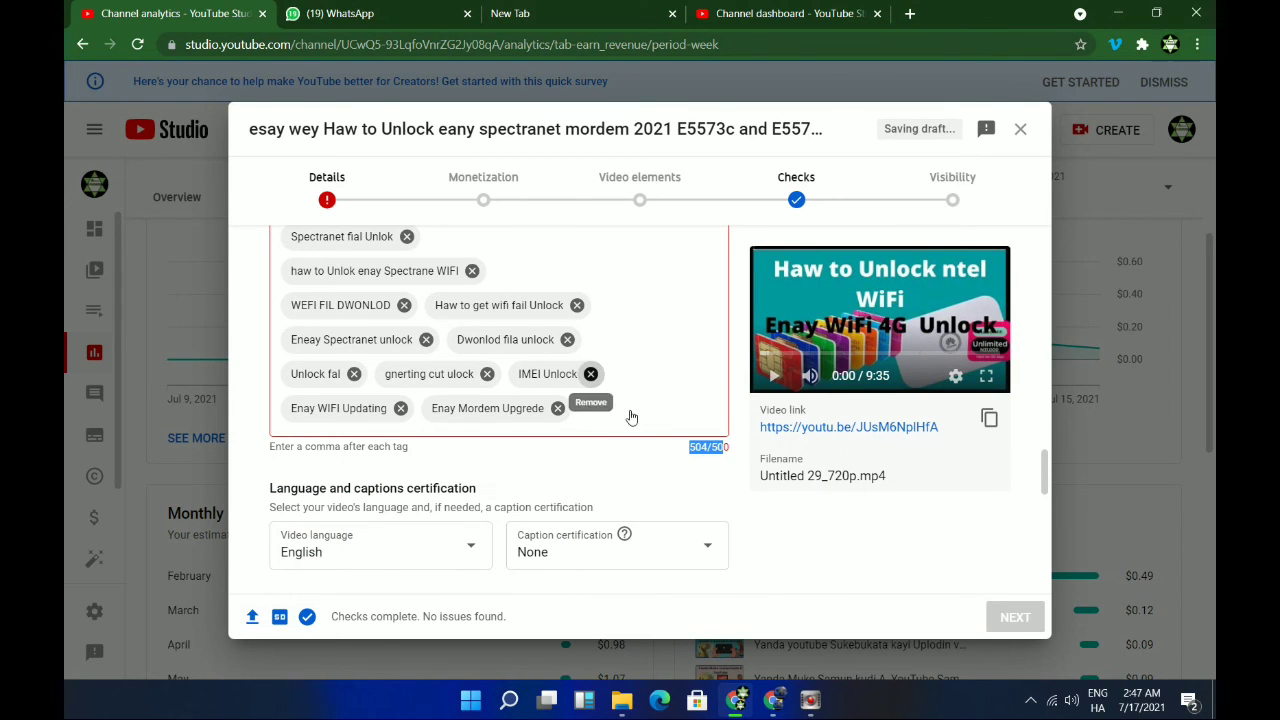
pyautogui.click(590, 373)
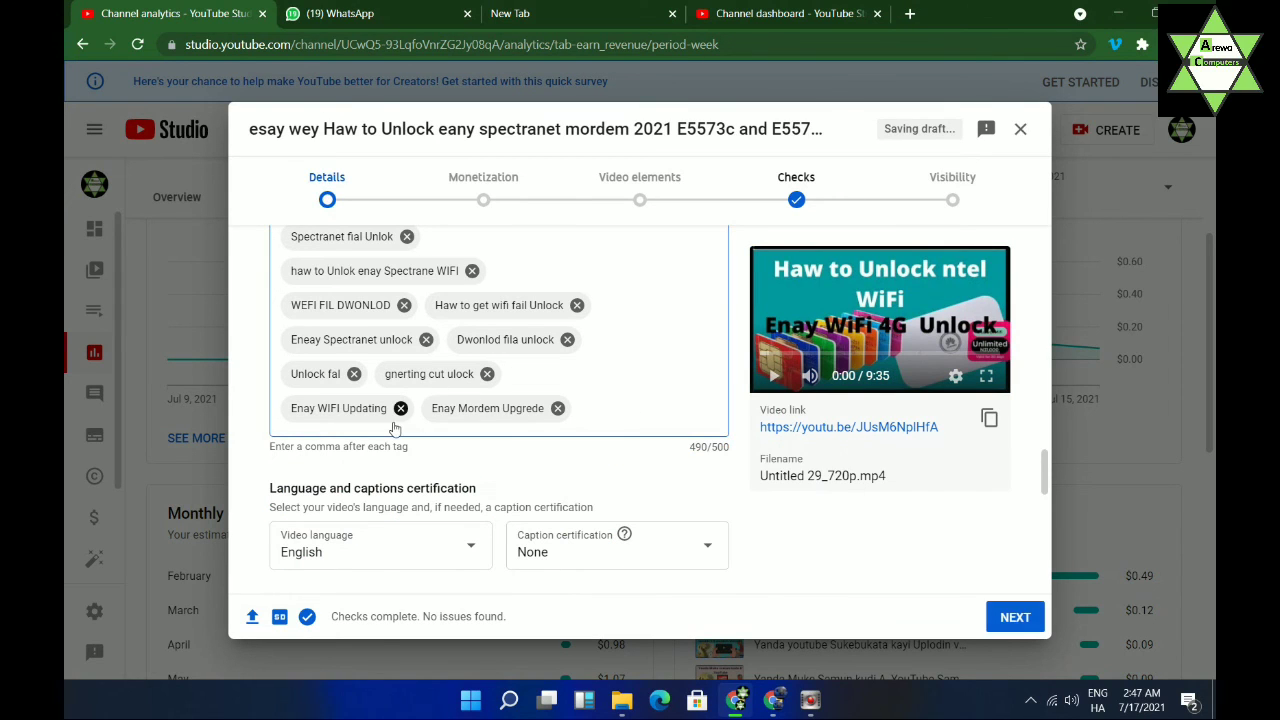
pyautogui.click(353, 373)
# - Review the draft's details from the thumbnail and playlist through the full list of tags
pyautogui.scroll(6, 680, 420)
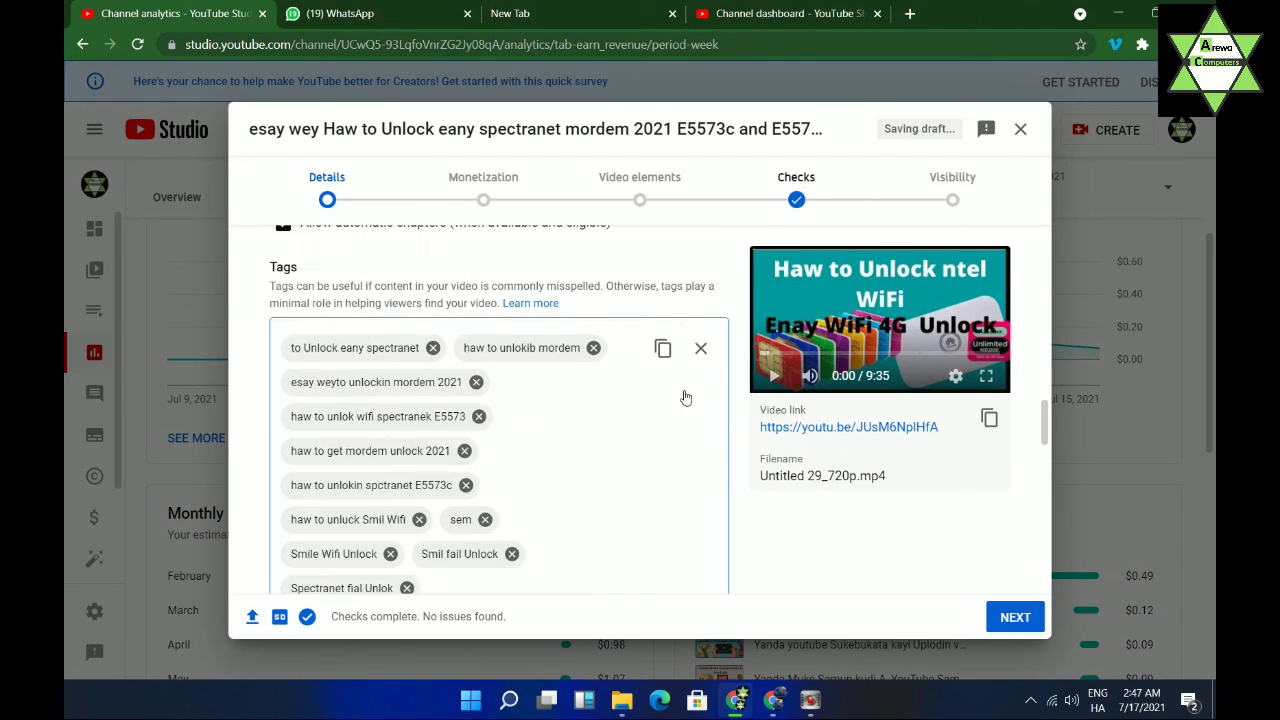
pyautogui.scroll(-8, 704, 365)
pyautogui.scroll(15, 704, 365)
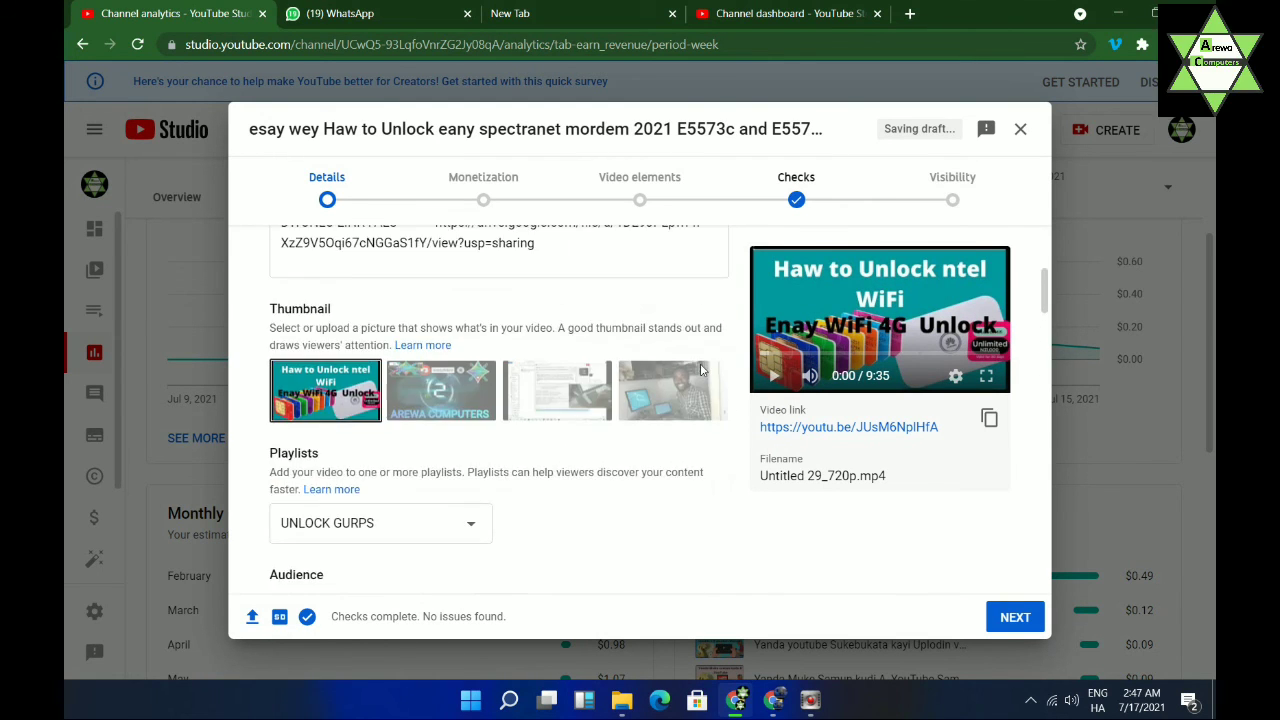
pyautogui.scroll(-20, 653, 431)
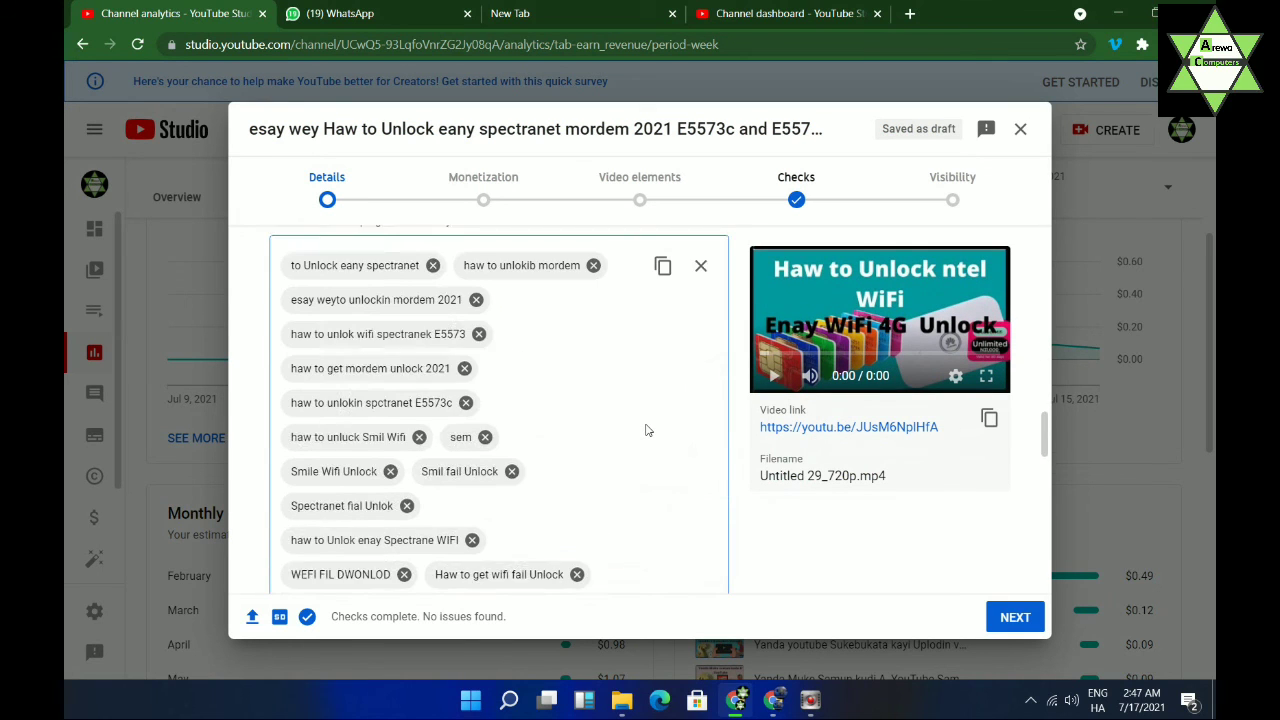
pyautogui.scroll(-5, 646, 428)
pyautogui.scroll(20, 648, 429)
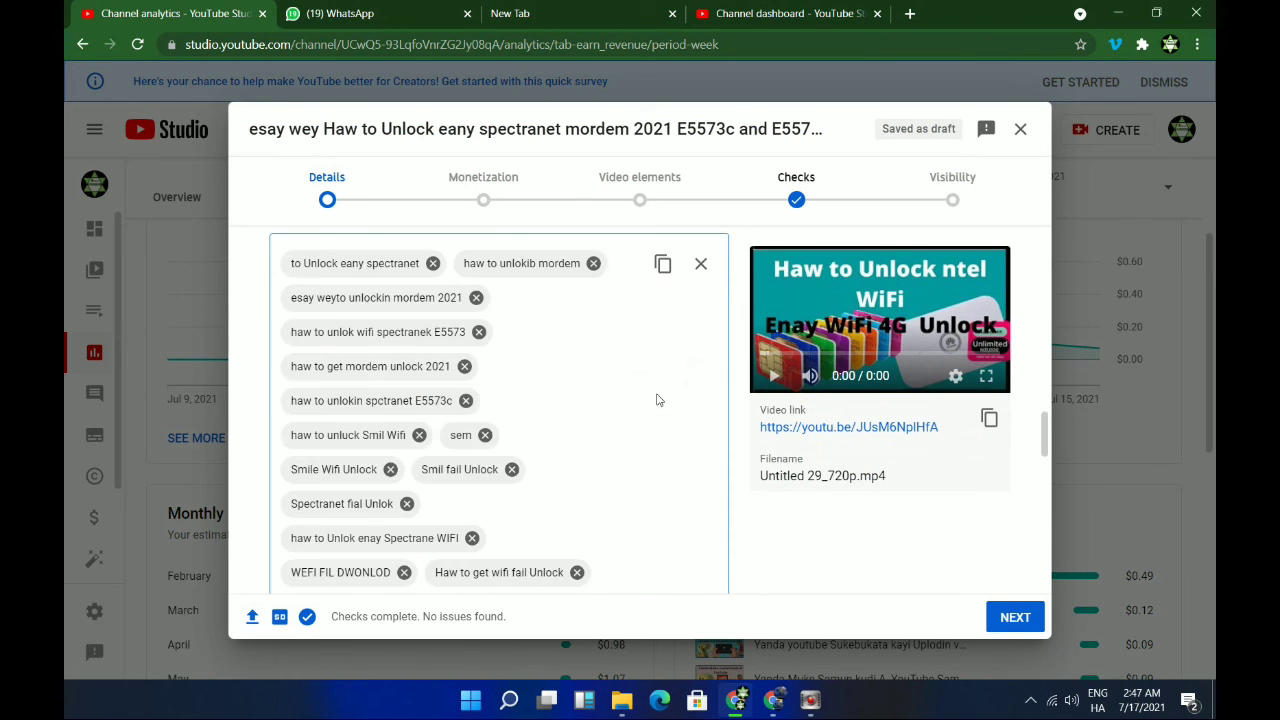